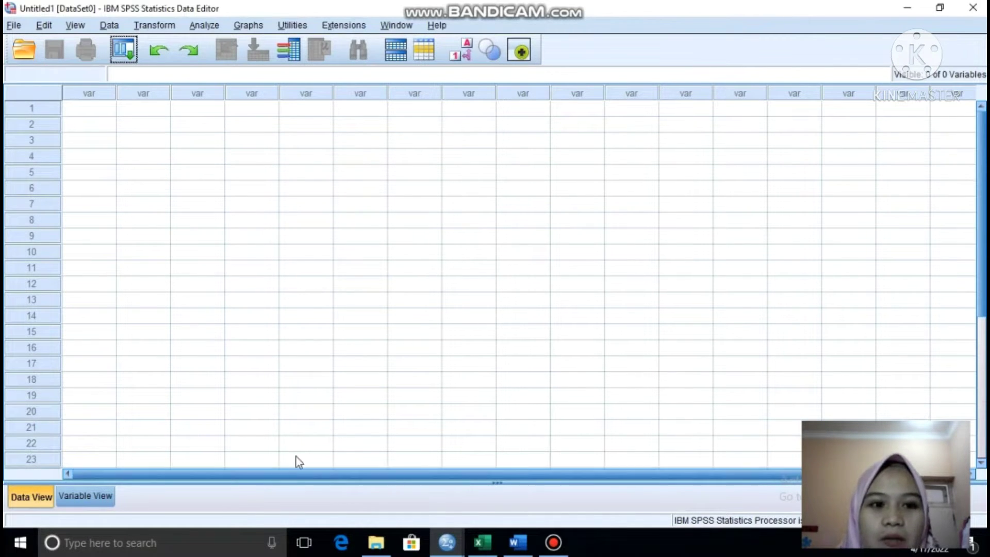
- Examine the literacy test scores in the Excel worksheet and return to the SPSS Data Editor
{"action": "left_click", "coordinate": [482, 543]}
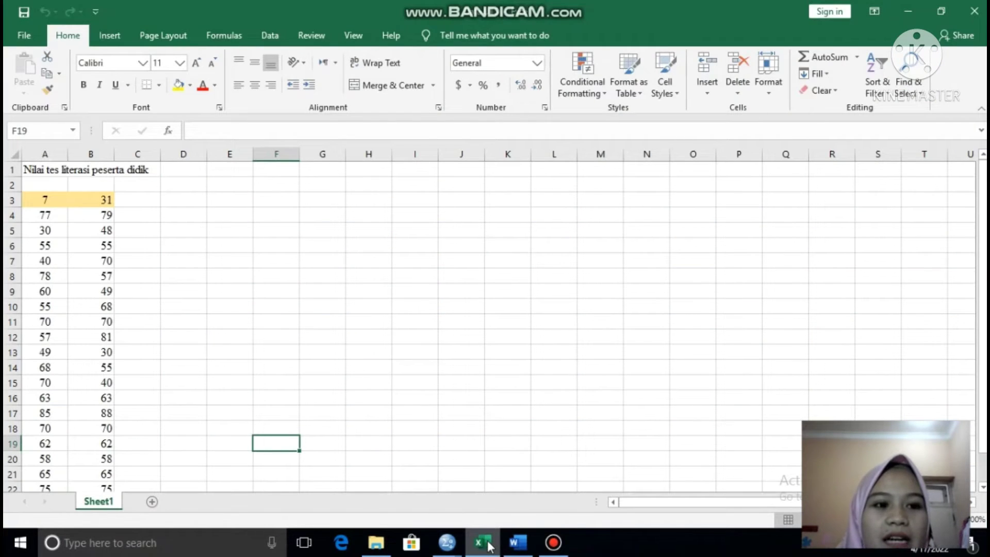
{"action": "left_click", "coordinate": [445, 548]}
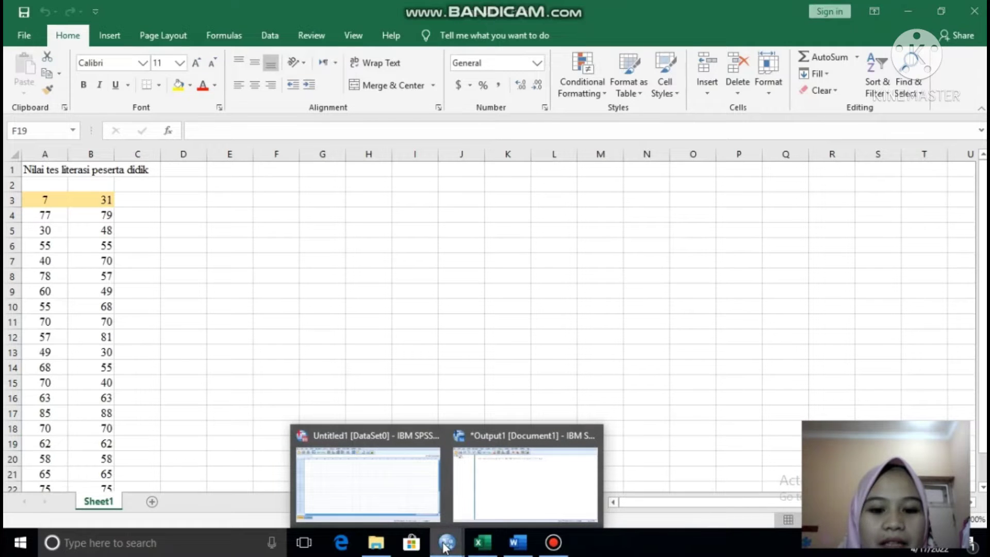
{"action": "left_click", "coordinate": [378, 470]}
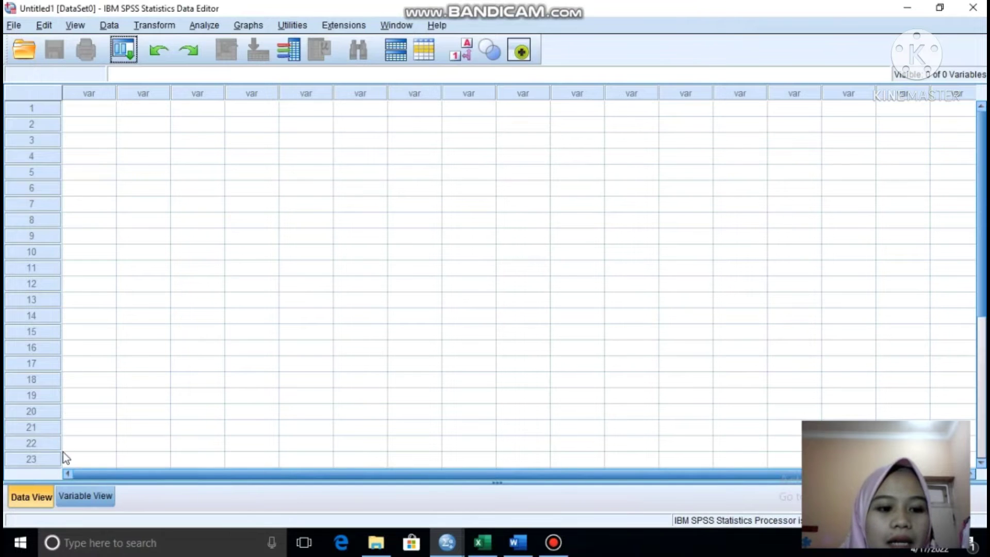
- Define the first variable of the empty dataset with the name NIlaites
{"action": "left_click", "coordinate": [82, 499]}
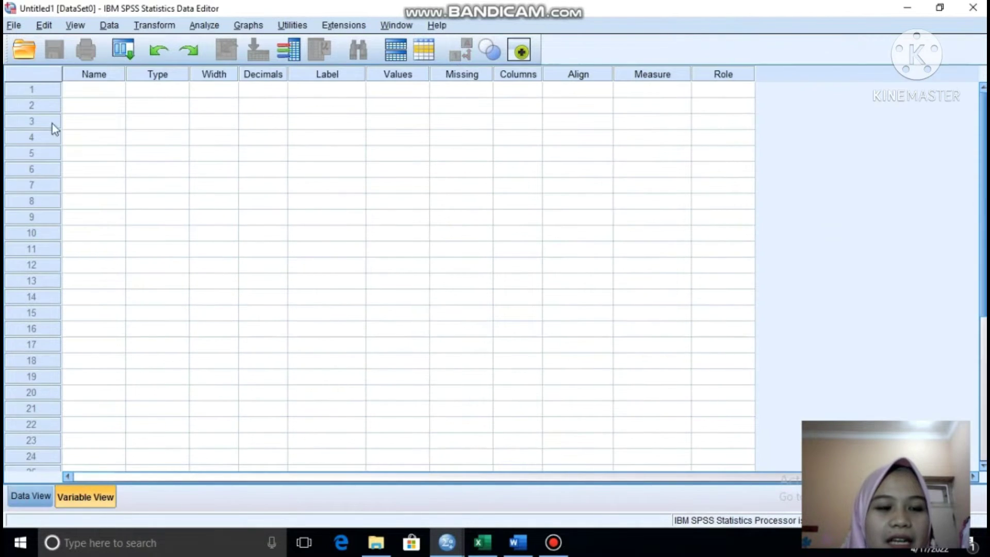
{"action": "left_click", "coordinate": [77, 98]}
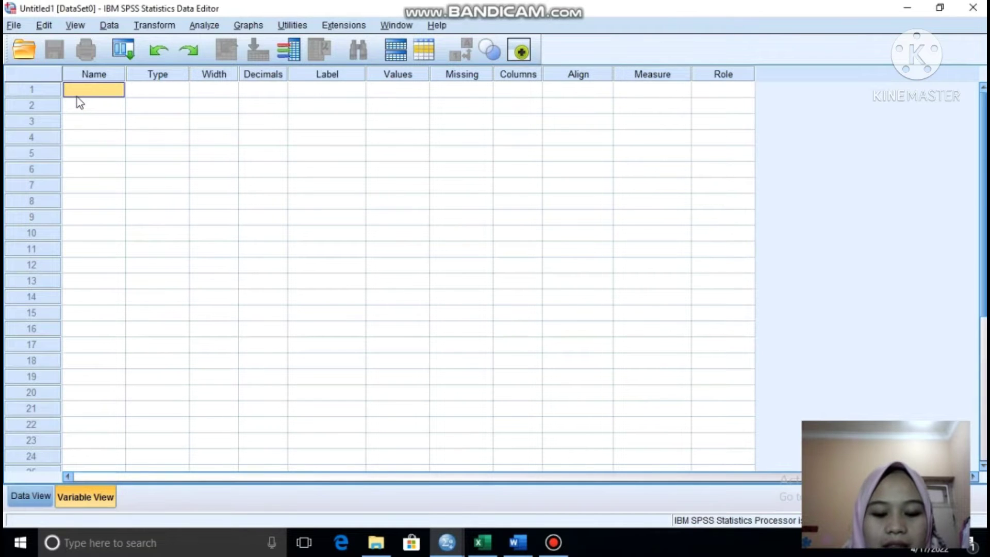
{"action": "type", "text": "Nilai"}
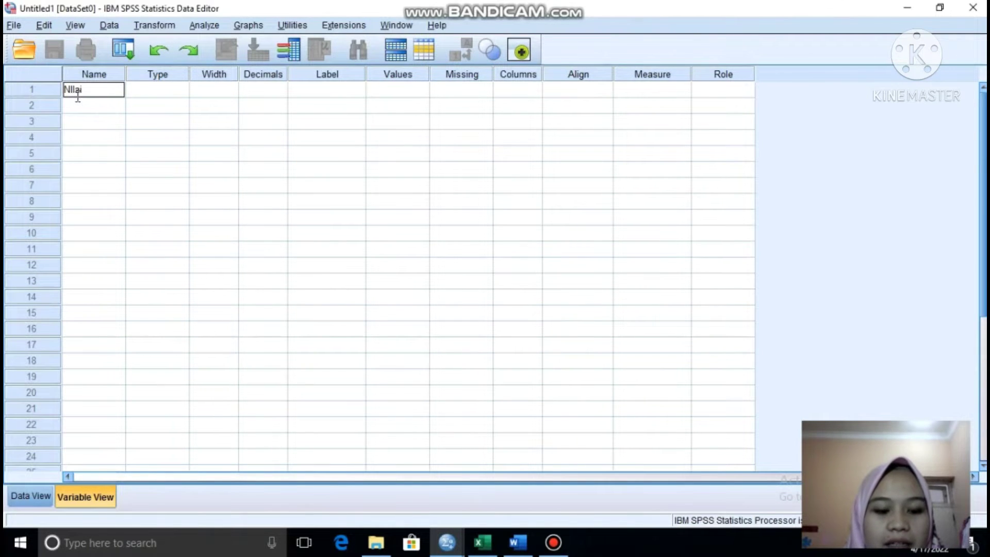
{"action": "type", "text": "tes"}
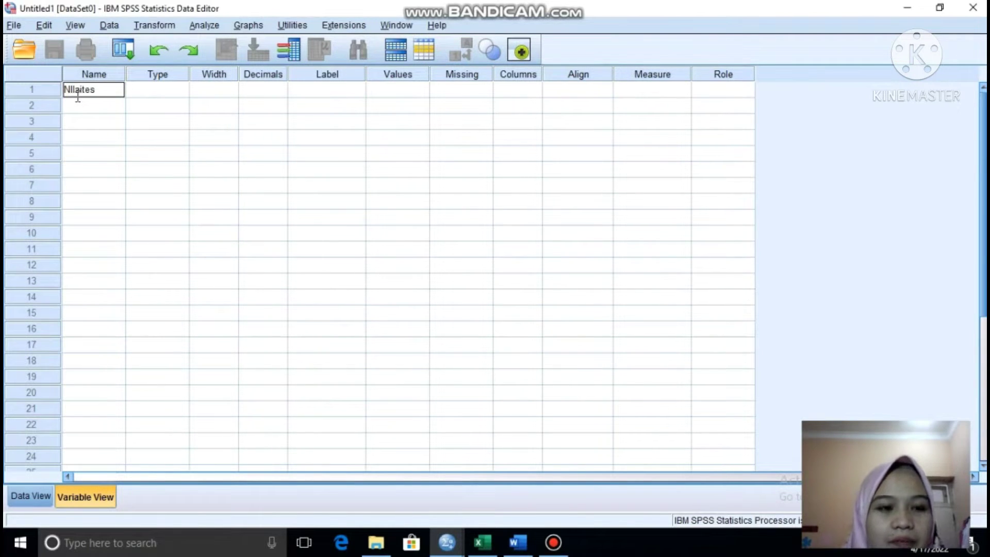
{"action": "left_click", "coordinate": [213, 88]}
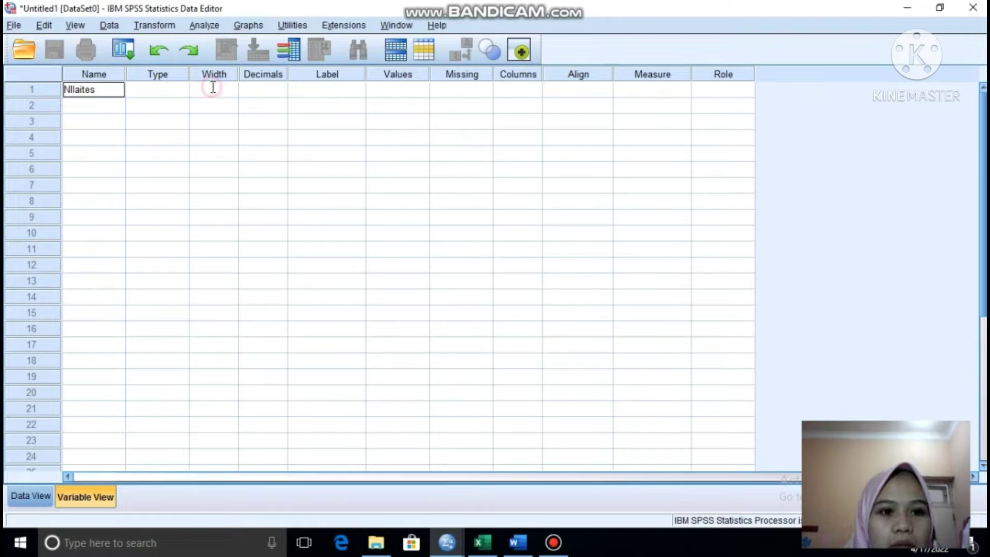
- Set the test score variable to 0 decimals and its measurement level to Scale
{"action": "left_click", "coordinate": [256, 87]}
{"action": "left_click", "coordinate": [281, 93]}
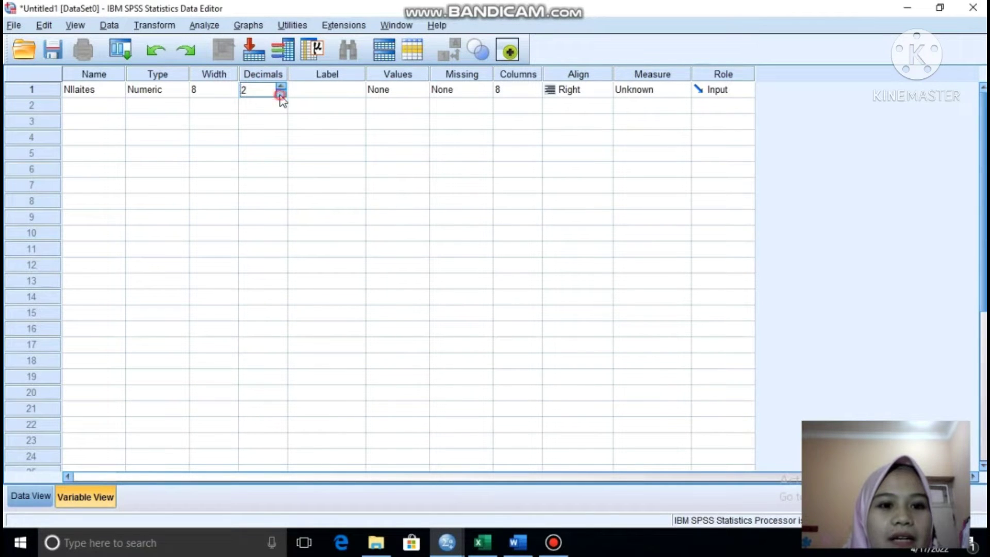
{"action": "left_click", "coordinate": [281, 94]}
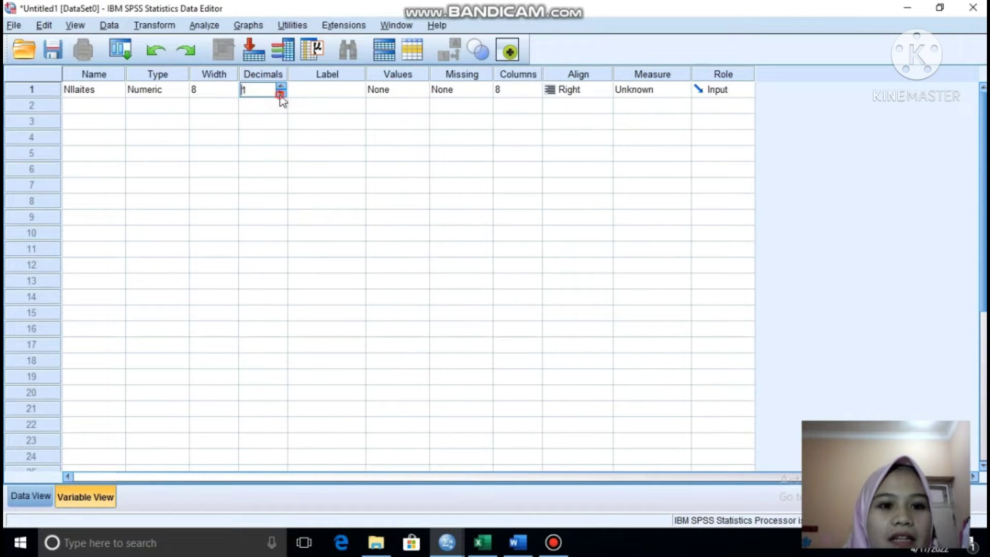
{"action": "left_click", "coordinate": [639, 92]}
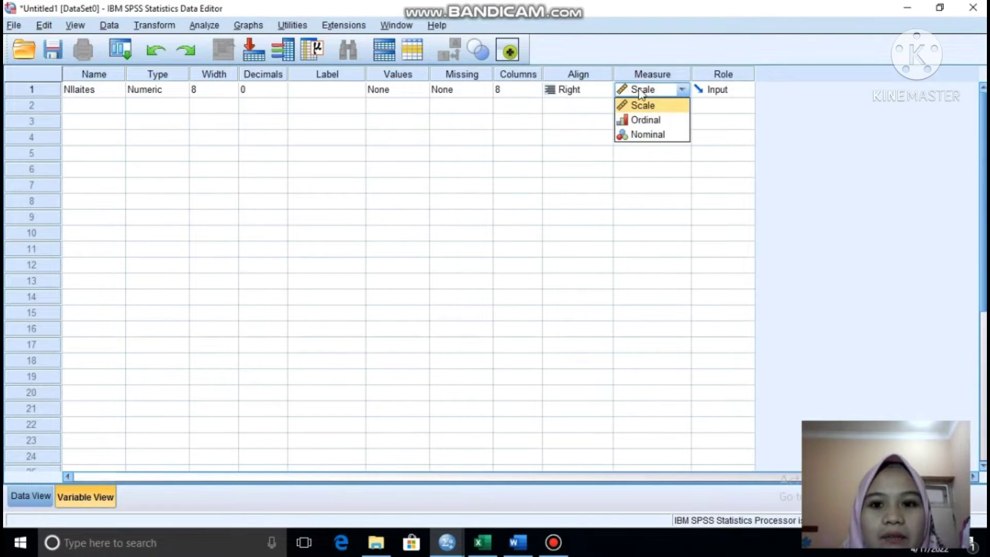
{"action": "left_click", "coordinate": [643, 105]}
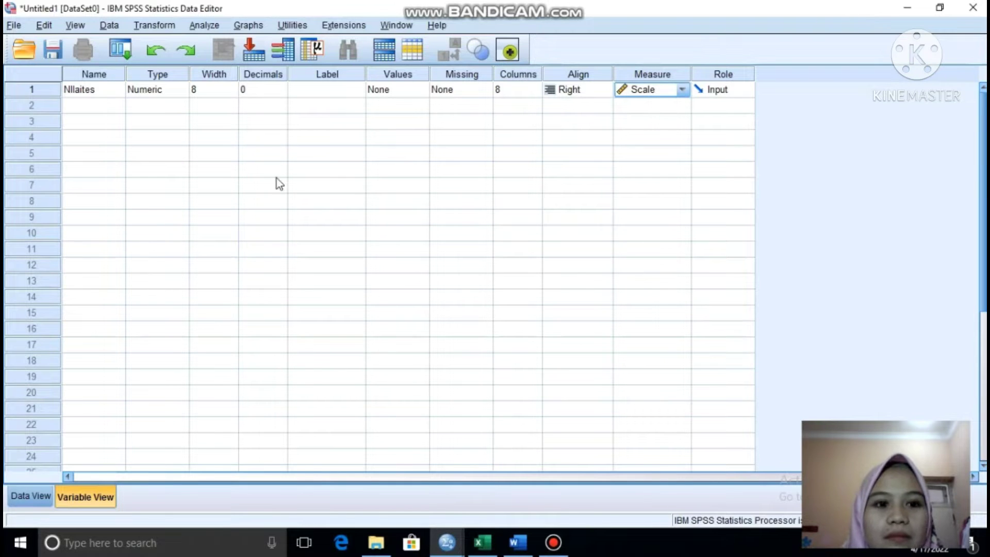
- Switch to the Excel worksheet and copy the first column of test scores, cells A4 to A23
{"action": "left_click", "coordinate": [29, 497]}
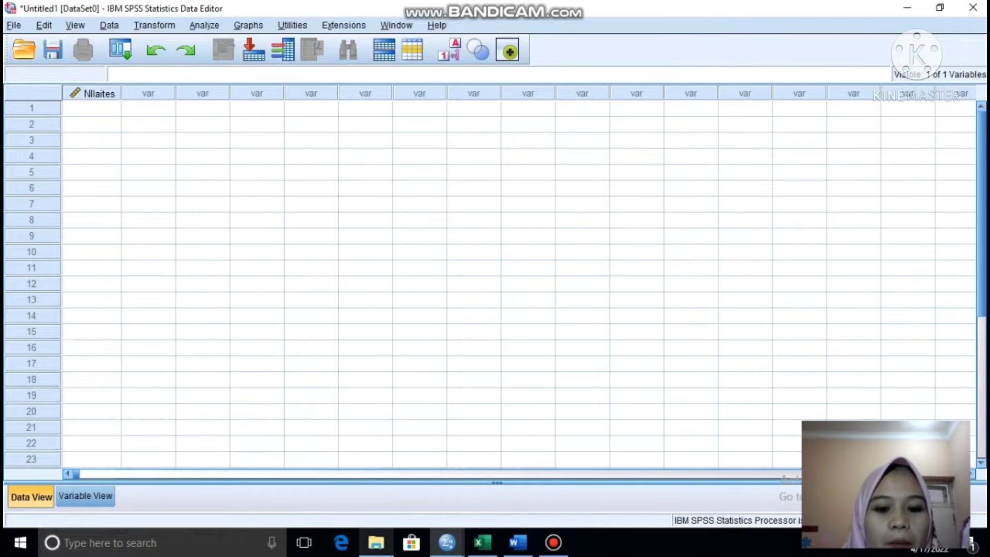
{"action": "left_click", "coordinate": [482, 542]}
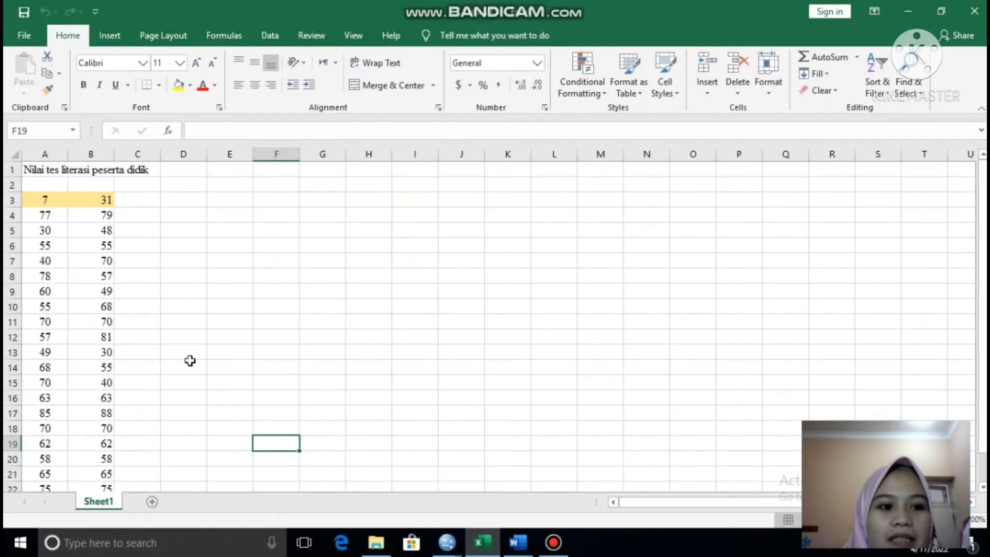
{"action": "left_click", "coordinate": [47, 229]}
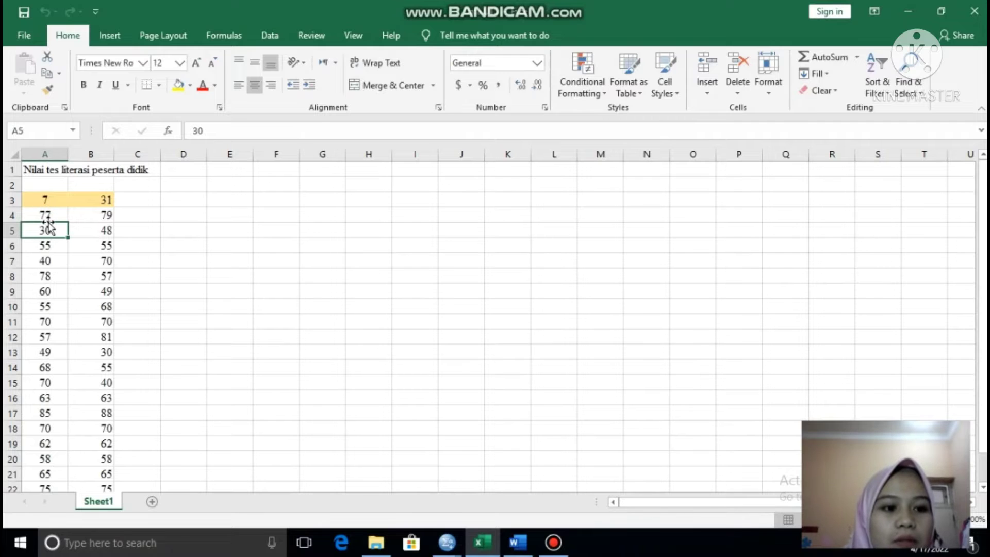
{"action": "left_click", "coordinate": [47, 213]}
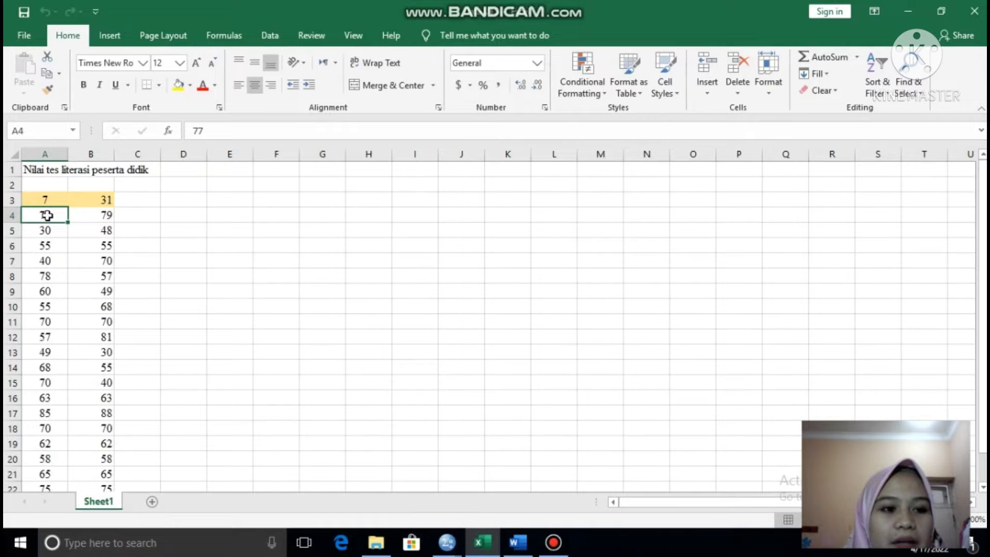
{"action": "left_click_drag", "start_coordinate": [47, 213], "coordinate": [28, 457]}
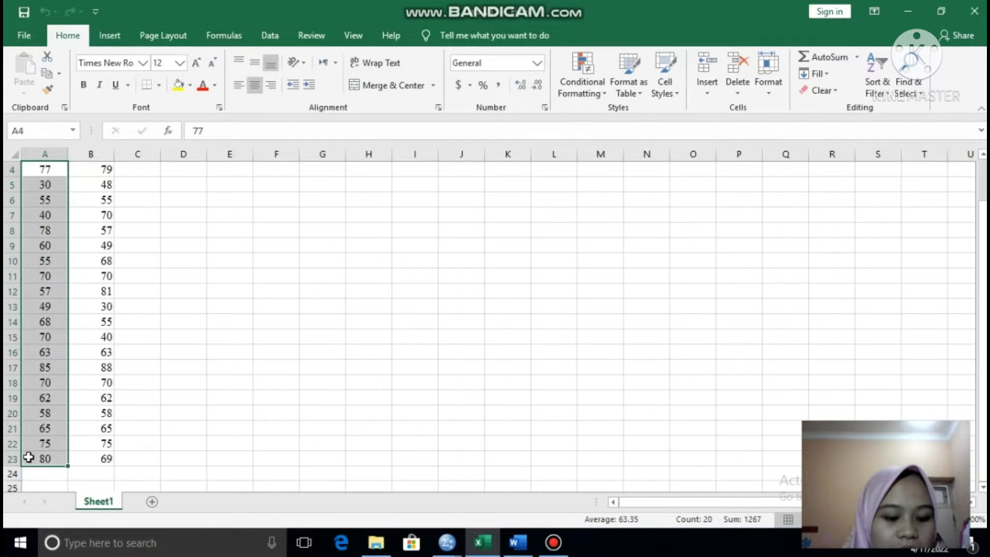
{"action": "key", "text": "ctrl+c"}
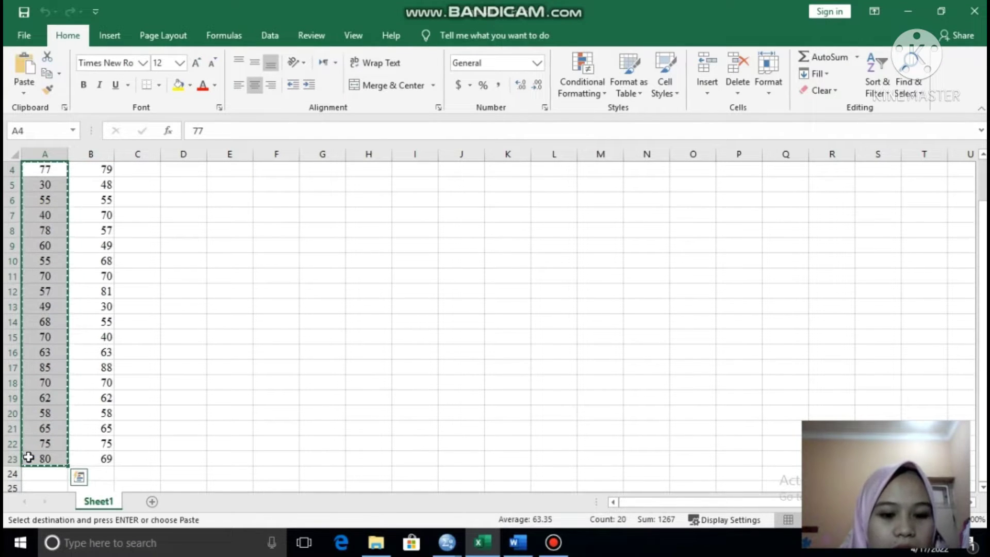
- Switch back to the SPSS Data Editor and paste the copied scores into the test score variable from case 1
{"action": "mouse_move", "coordinate": [448, 548]}
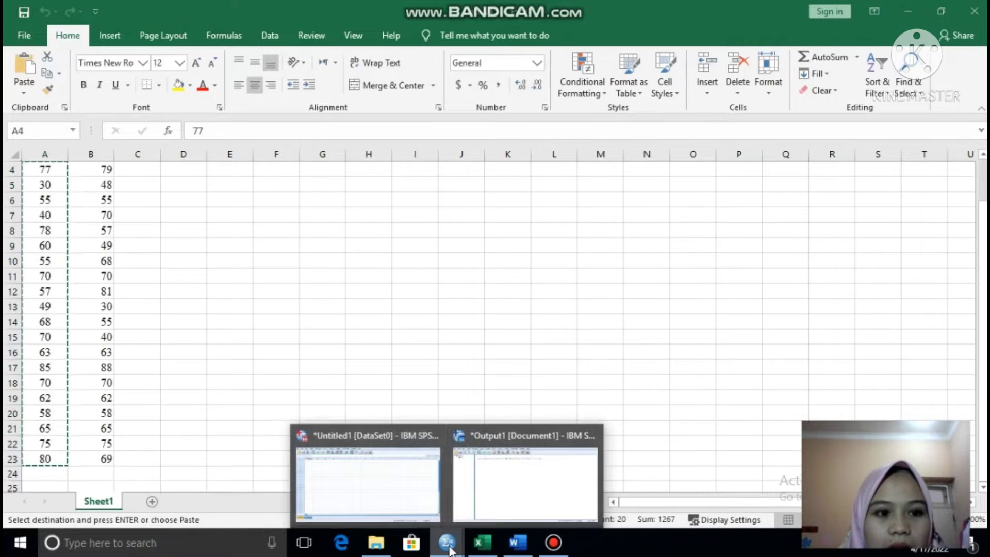
{"action": "left_click", "coordinate": [412, 481]}
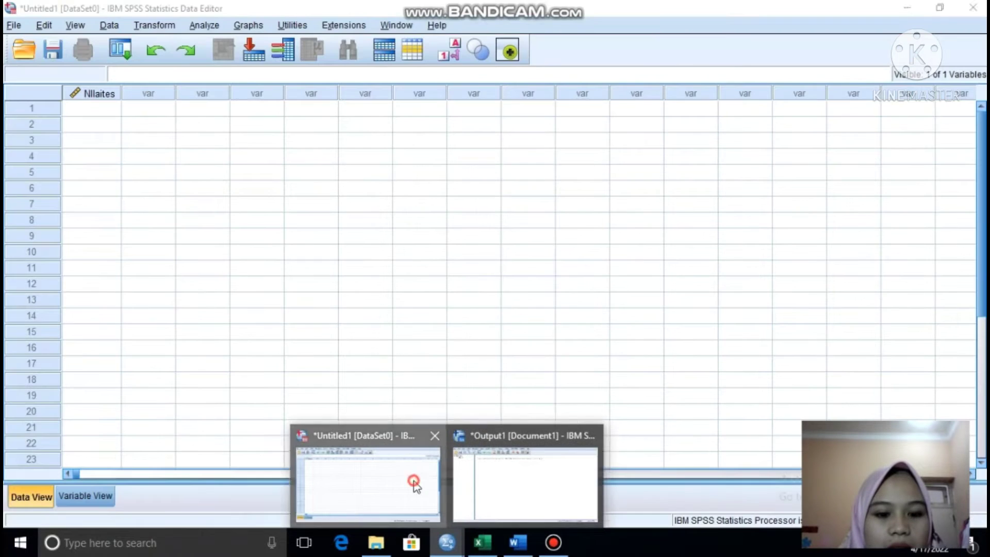
{"action": "left_click", "coordinate": [87, 103]}
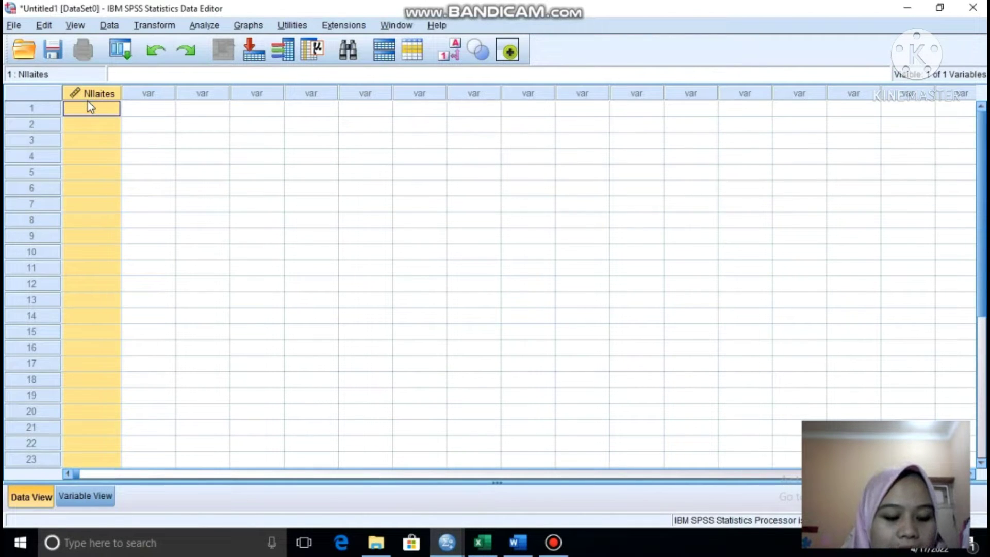
{"action": "left_click", "coordinate": [94, 109]}
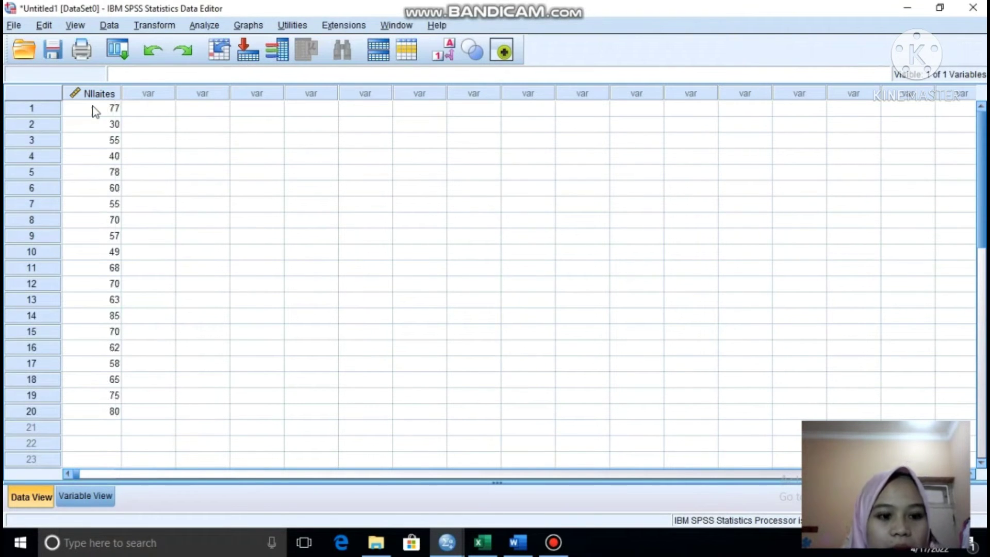
- Correct the variable's name to Nilaites and return to the data values
{"action": "left_click", "coordinate": [73, 497]}
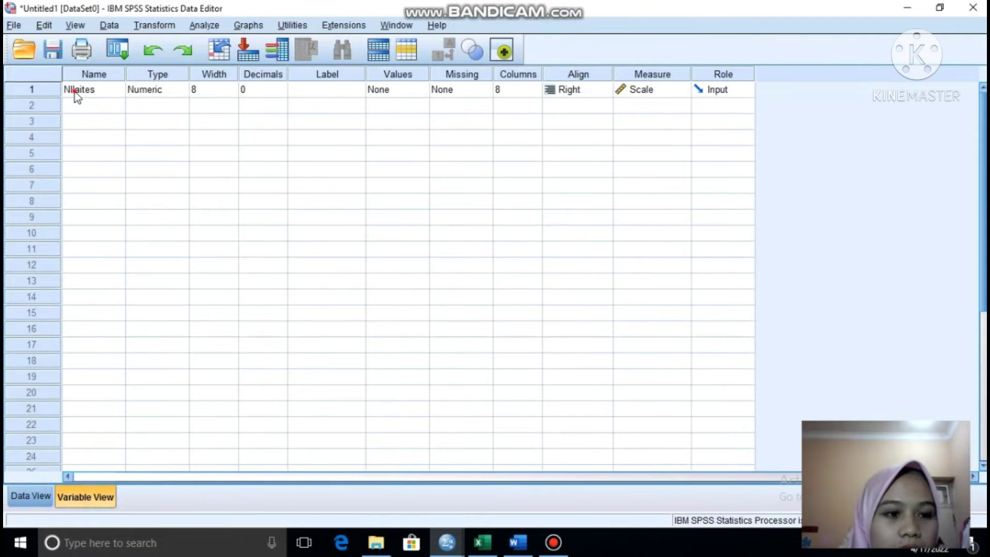
{"action": "left_click", "coordinate": [75, 93]}
{"action": "left_click", "coordinate": [75, 90]}
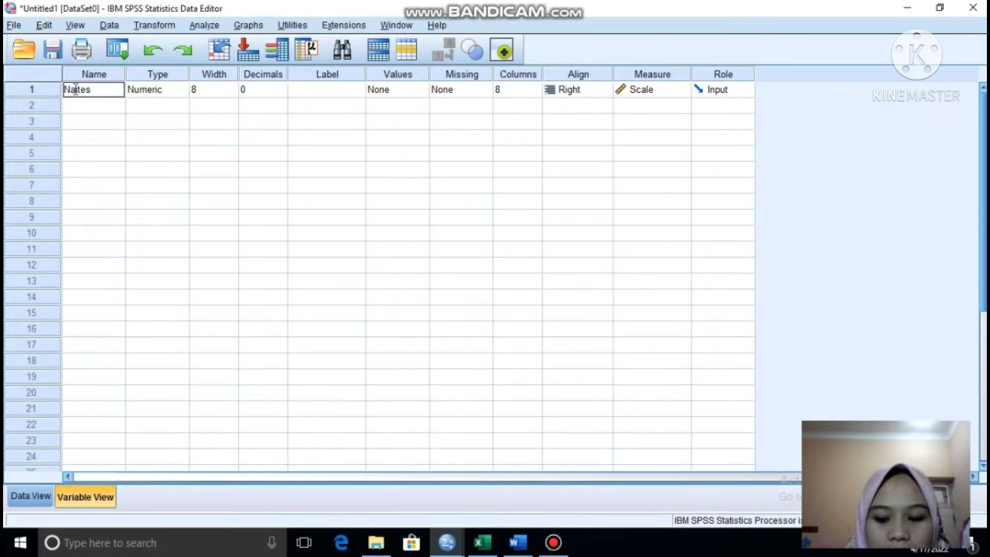
{"action": "type", "text": "i"}
{"action": "key", "text": "Delete"}
{"action": "type", "text": "k"}
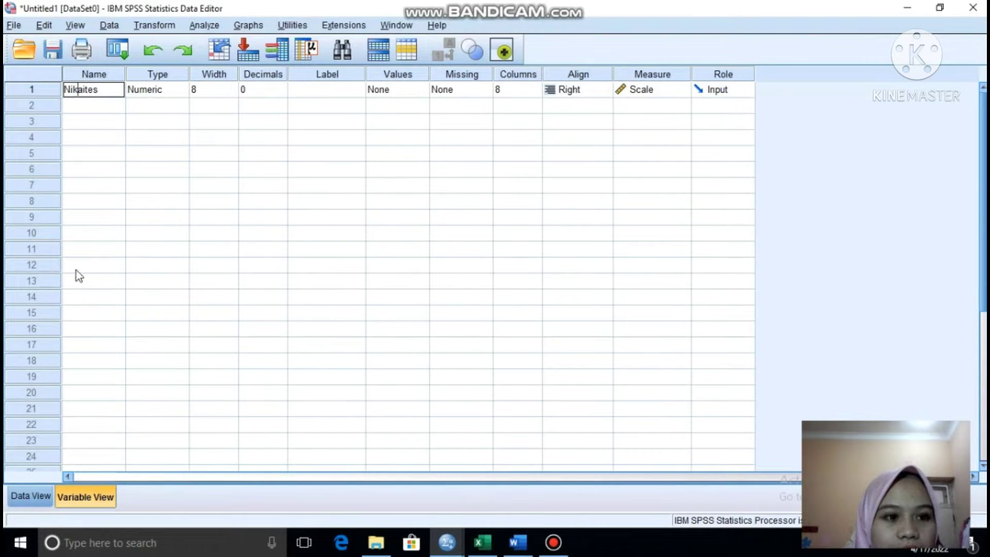
{"action": "key", "text": "BackSpace"}
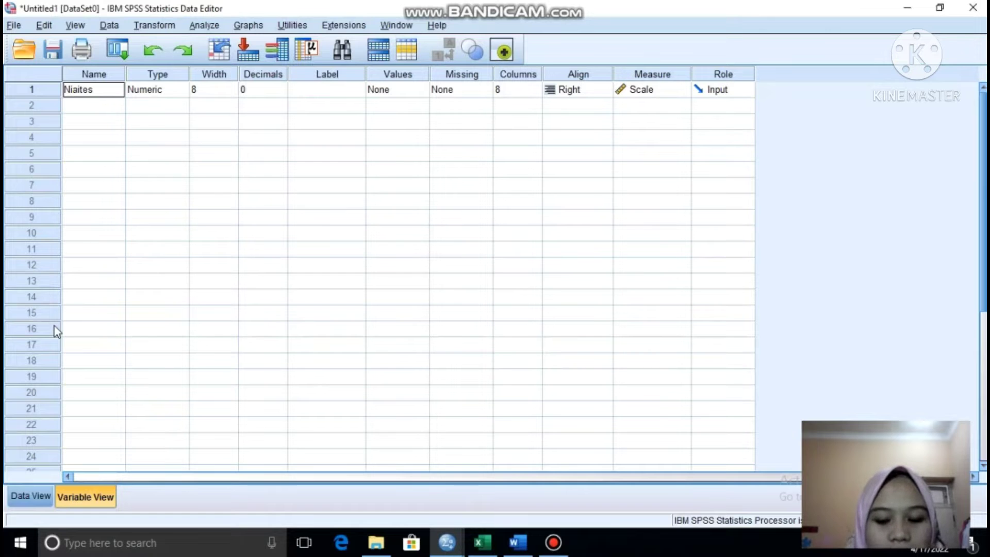
{"action": "type", "text": "l"}
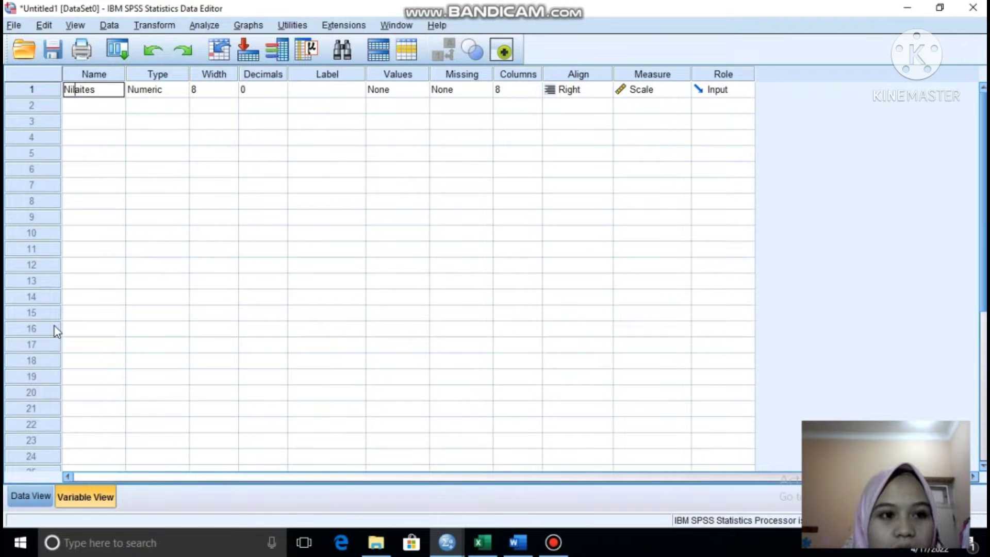
{"action": "left_click", "coordinate": [23, 490]}
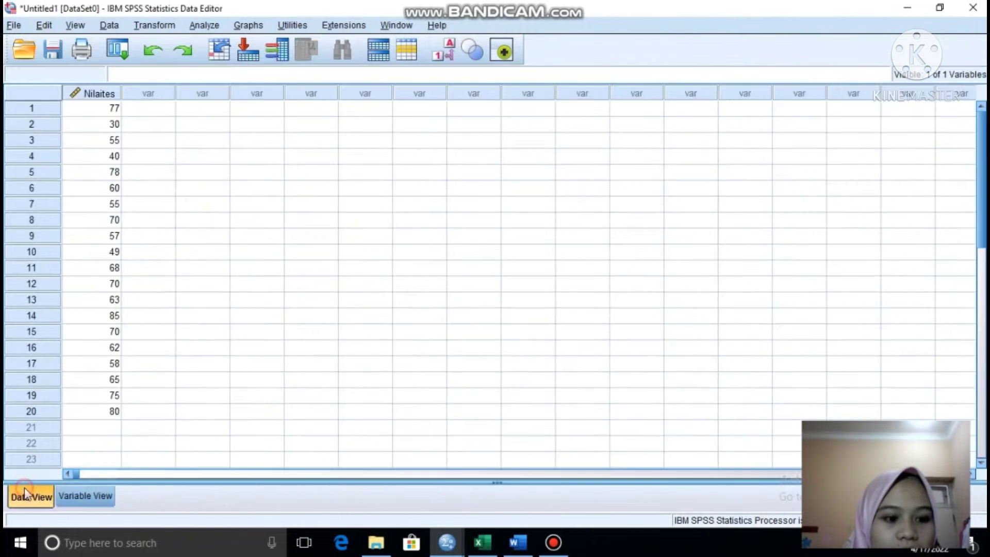
- Start a Frequencies analysis from the descriptive statistics and add Nilaites as the variable to analyze
{"action": "left_click", "coordinate": [204, 25]}
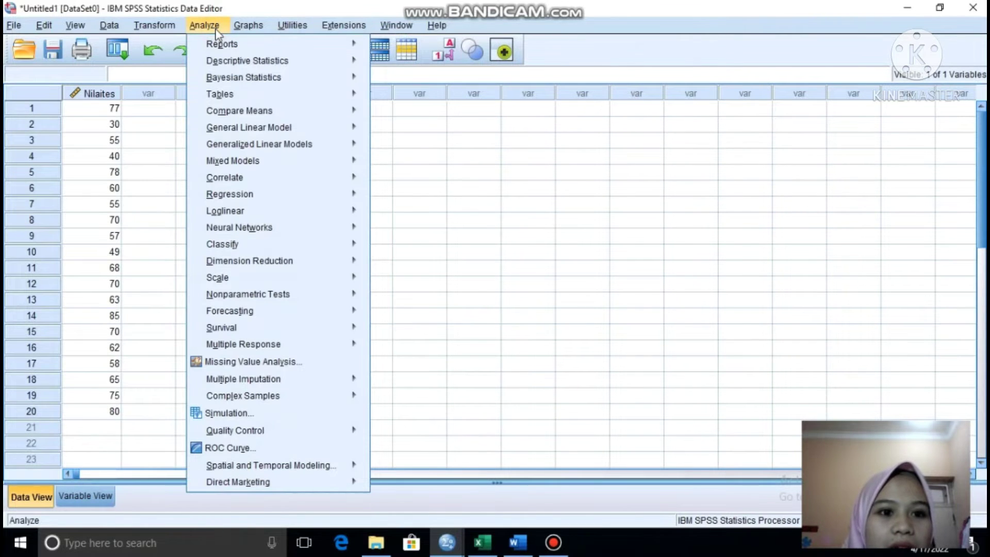
{"action": "mouse_move", "coordinate": [230, 60]}
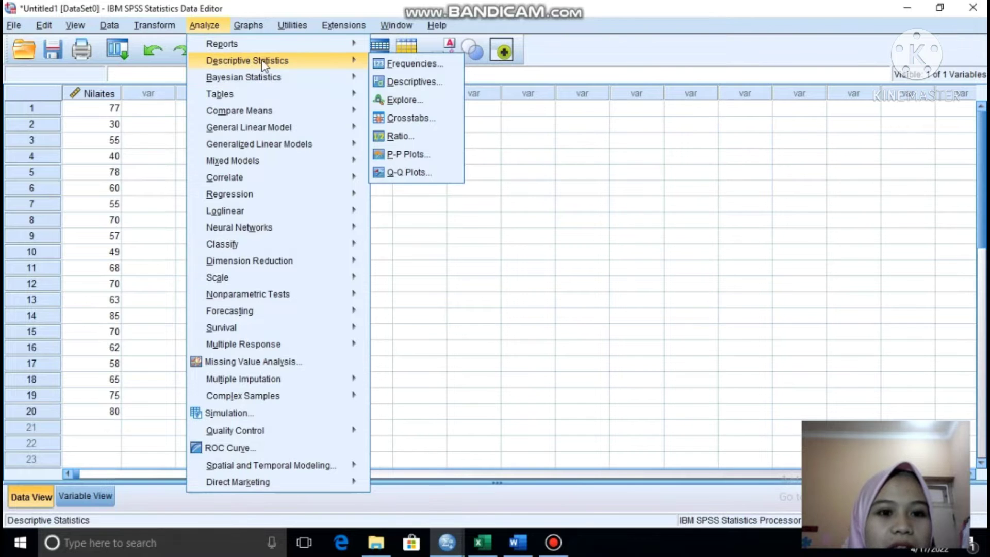
{"action": "left_click", "coordinate": [389, 66]}
{"action": "left_click", "coordinate": [415, 208]}
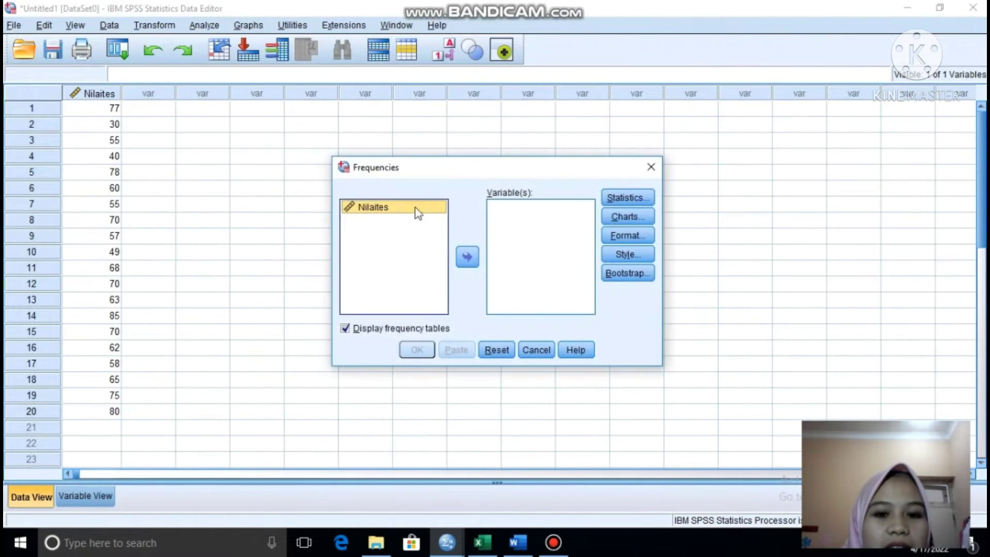
{"action": "left_click", "coordinate": [469, 264]}
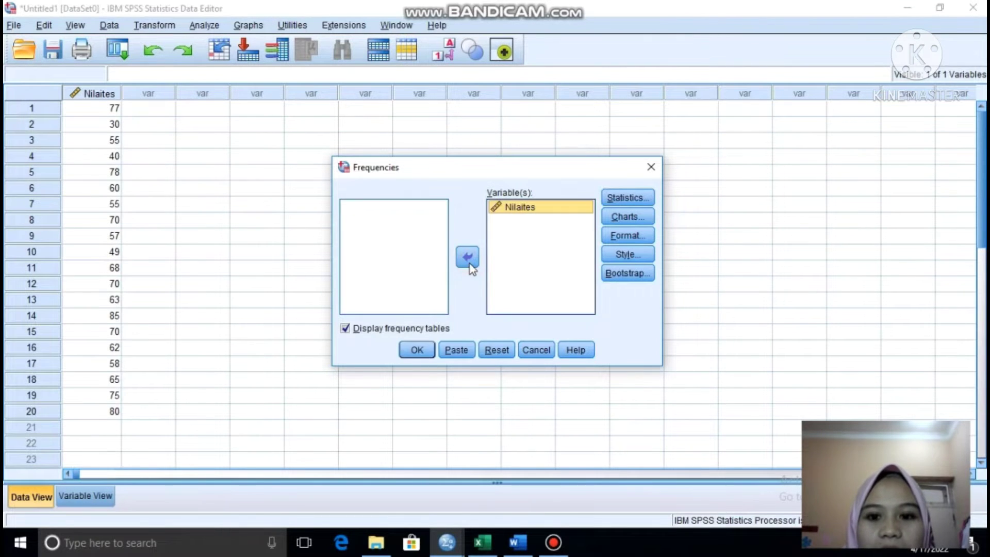
- Request quartiles, cut points for 10 equal groups, and the mean, median, mode and sum in the Frequencies statistics
{"action": "left_click", "coordinate": [618, 199]}
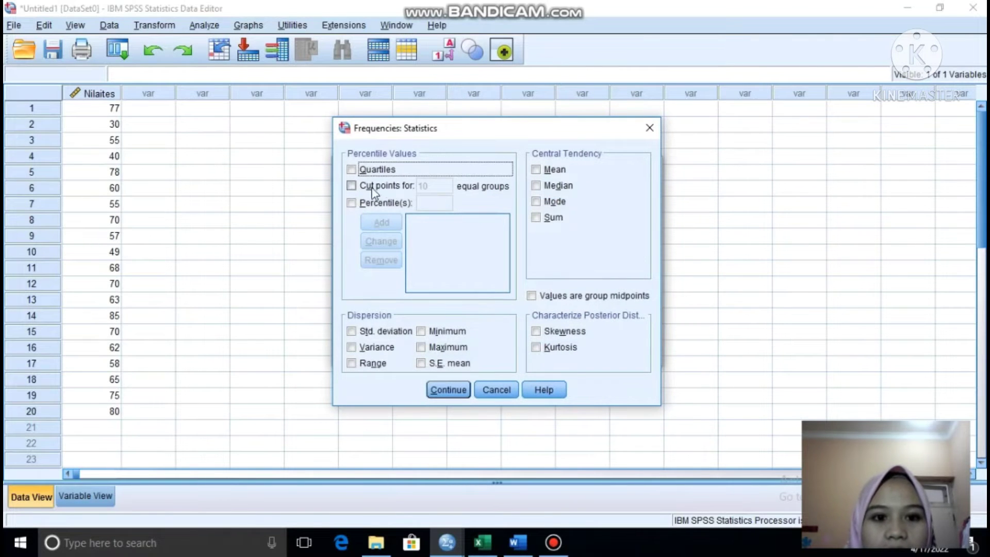
{"action": "left_click", "coordinate": [351, 169]}
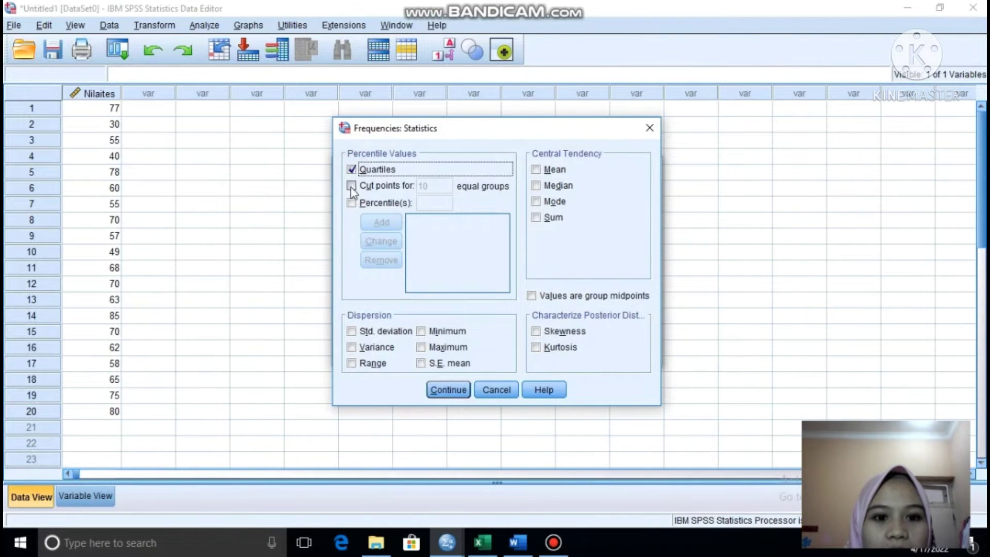
{"action": "left_click", "coordinate": [351, 187]}
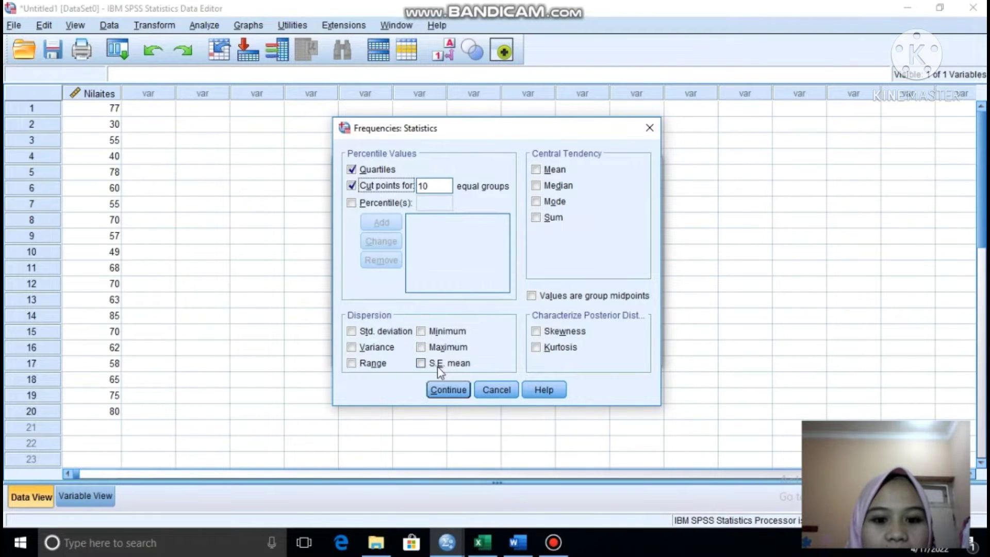
{"action": "left_click", "coordinate": [534, 171]}
{"action": "left_click", "coordinate": [536, 187]}
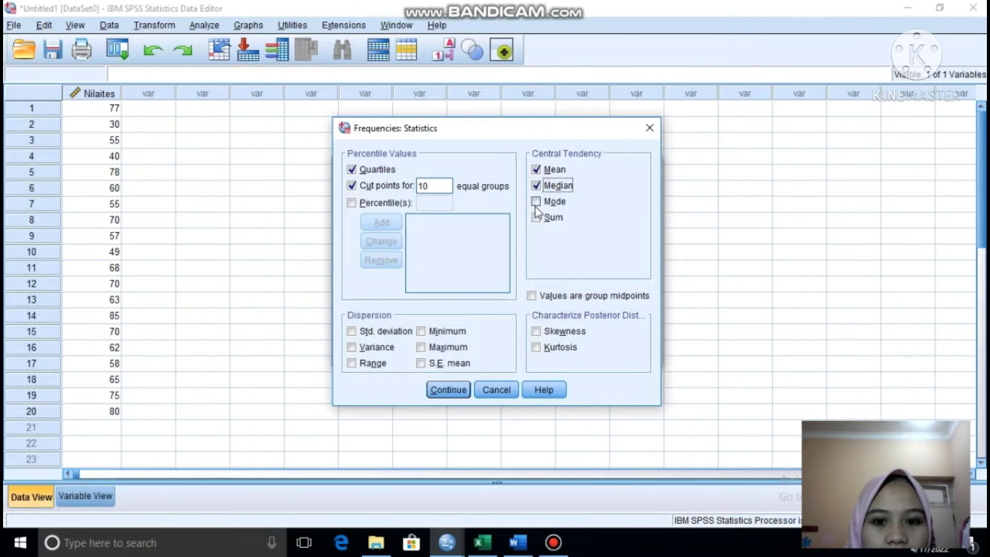
{"action": "left_click", "coordinate": [536, 205]}
{"action": "left_click", "coordinate": [535, 219]}
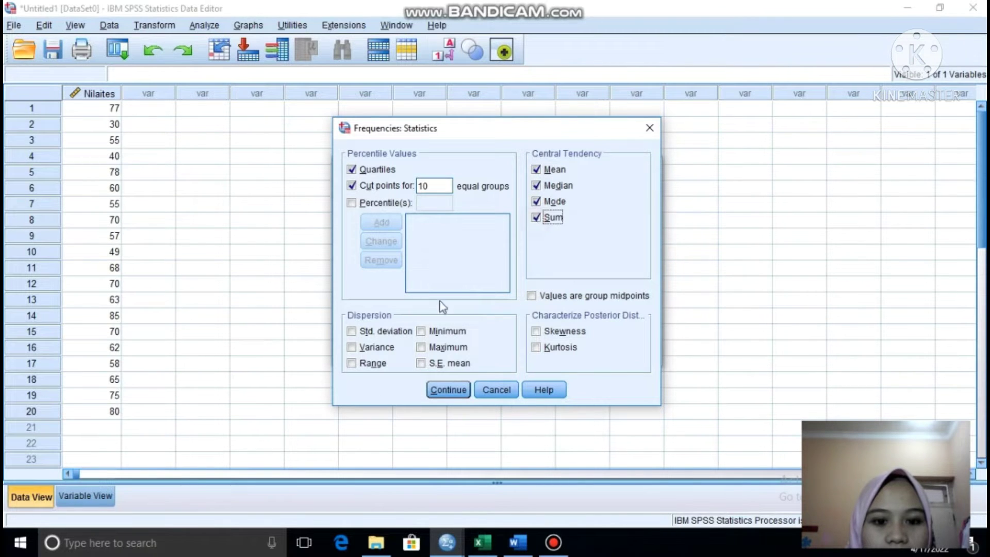
- Include standard deviation, variance, range, minimum and maximum in the dispersion statistics, and run the Frequencies analysis
{"action": "left_click", "coordinate": [352, 332]}
{"action": "left_click", "coordinate": [351, 348]}
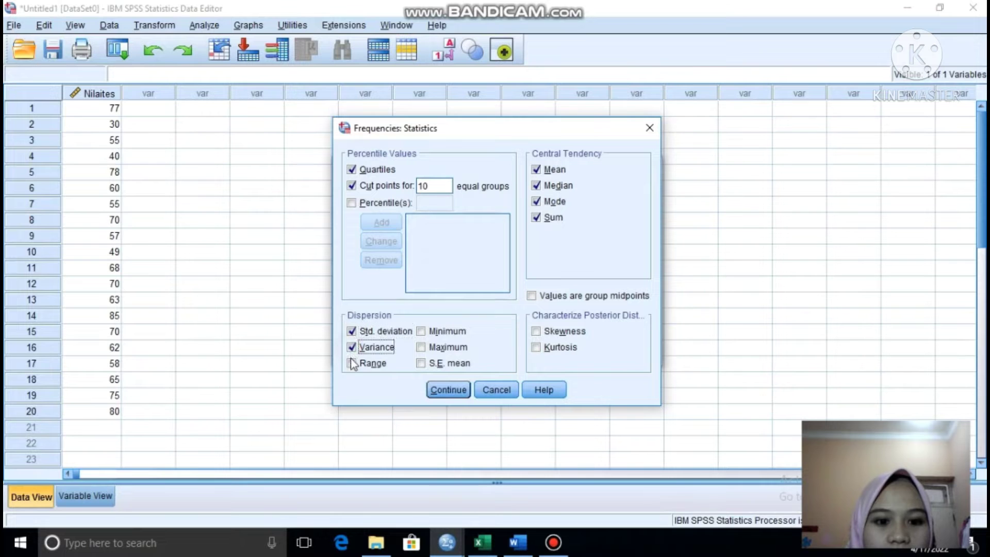
{"action": "left_click", "coordinate": [351, 364]}
{"action": "left_click", "coordinate": [423, 332]}
{"action": "left_click", "coordinate": [421, 347]}
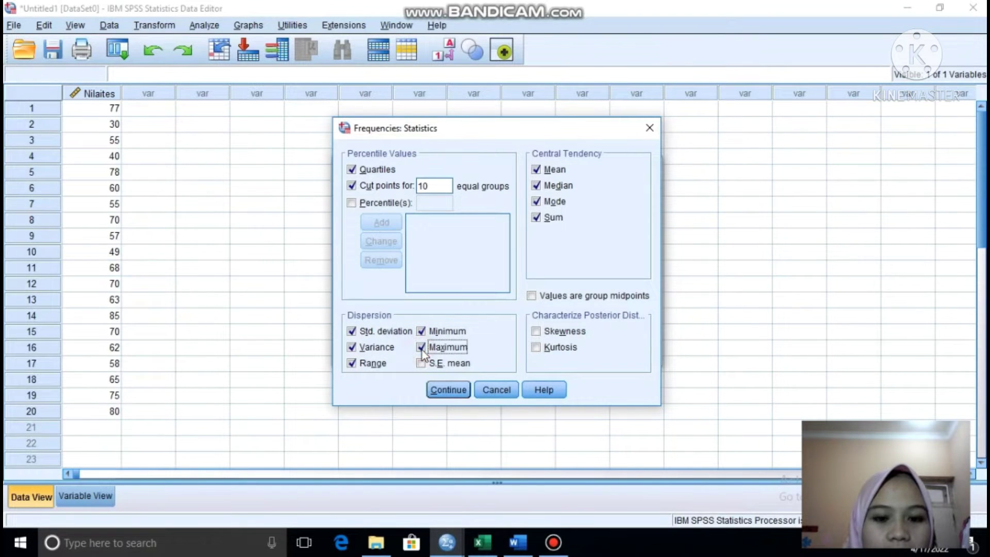
{"action": "left_click", "coordinate": [448, 391]}
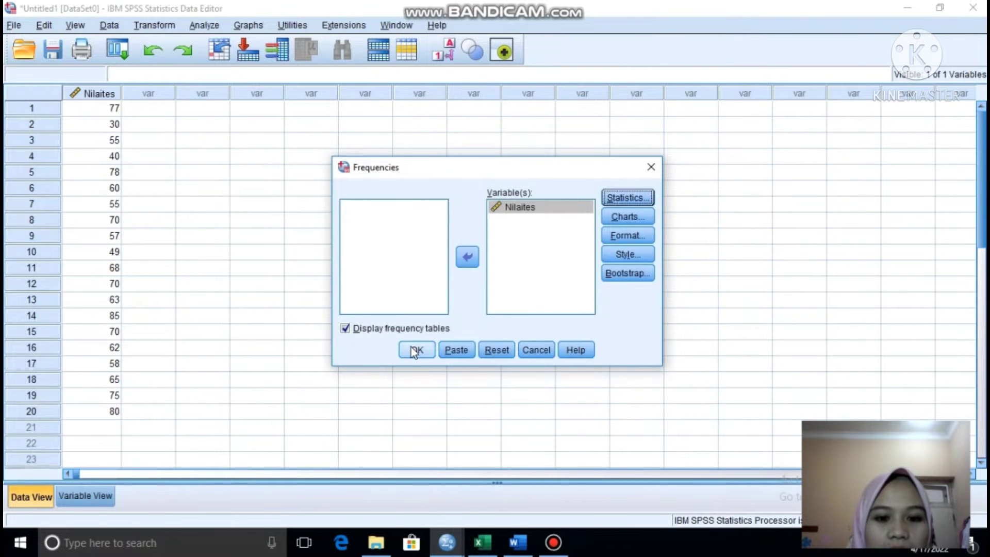
{"action": "left_click", "coordinate": [411, 348]}
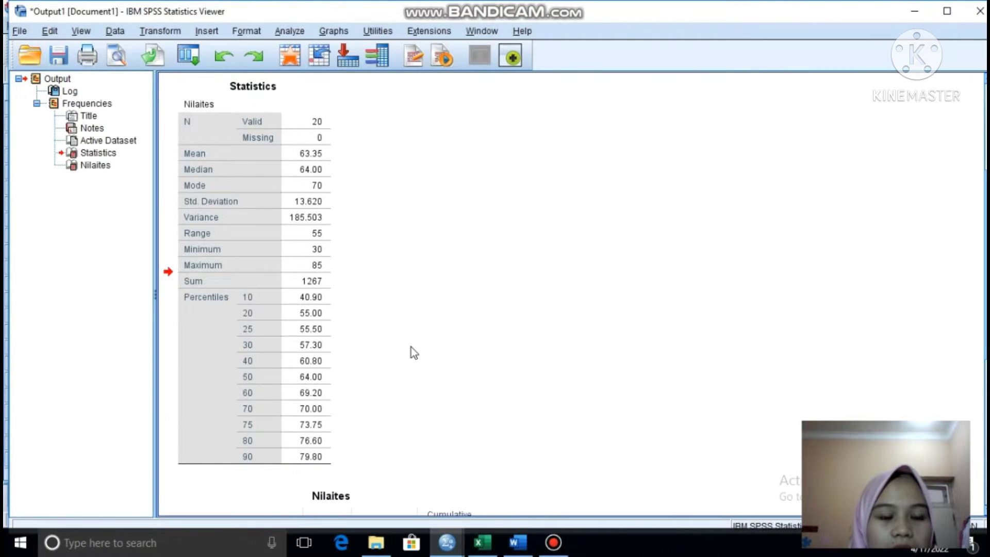
- Review the Statistics table and the Nilaites frequency table in the output
{"action": "left_click", "coordinate": [216, 141]}
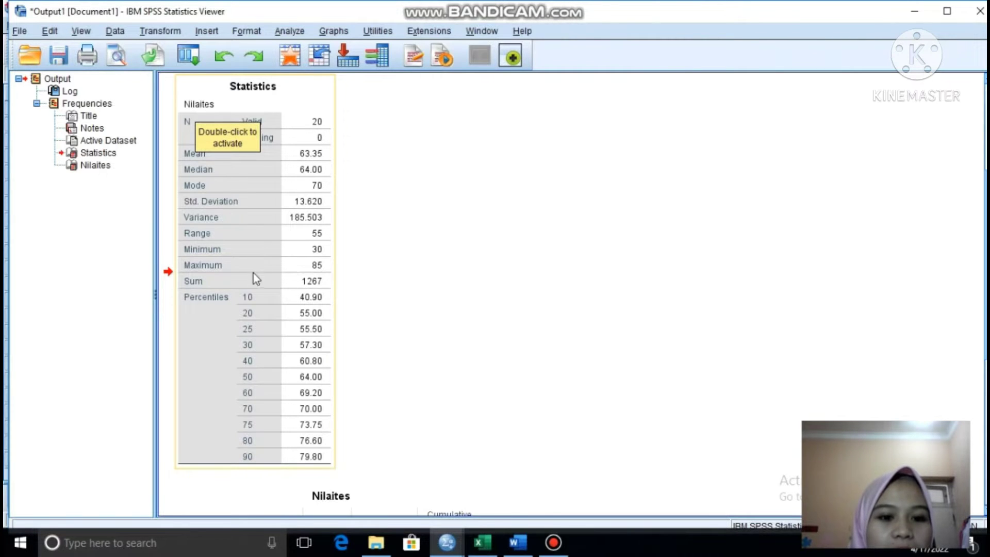
{"action": "scroll", "coordinate": [253, 293], "scroll_direction": "down", "scroll_amount": 5}
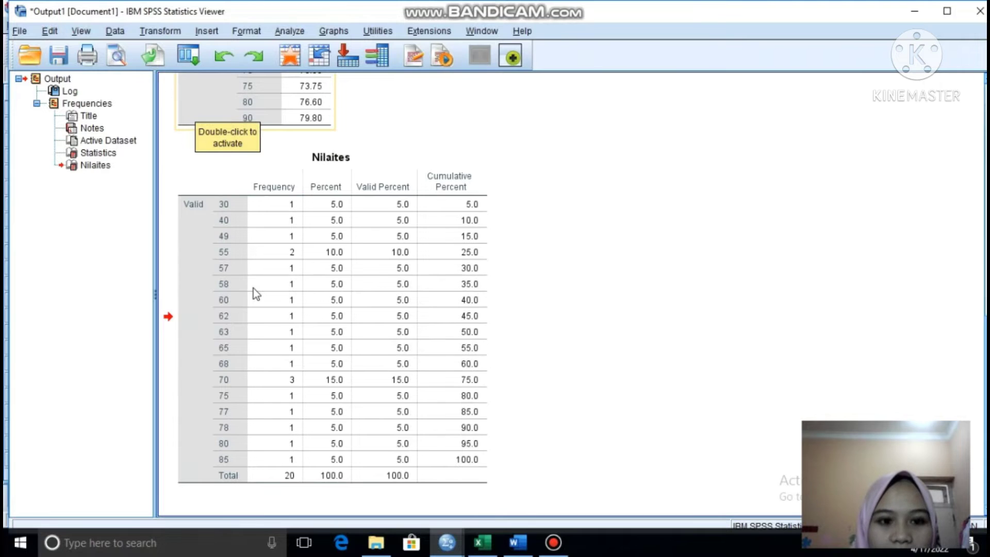
{"action": "scroll", "coordinate": [252, 289], "scroll_direction": "up", "scroll_amount": 6}
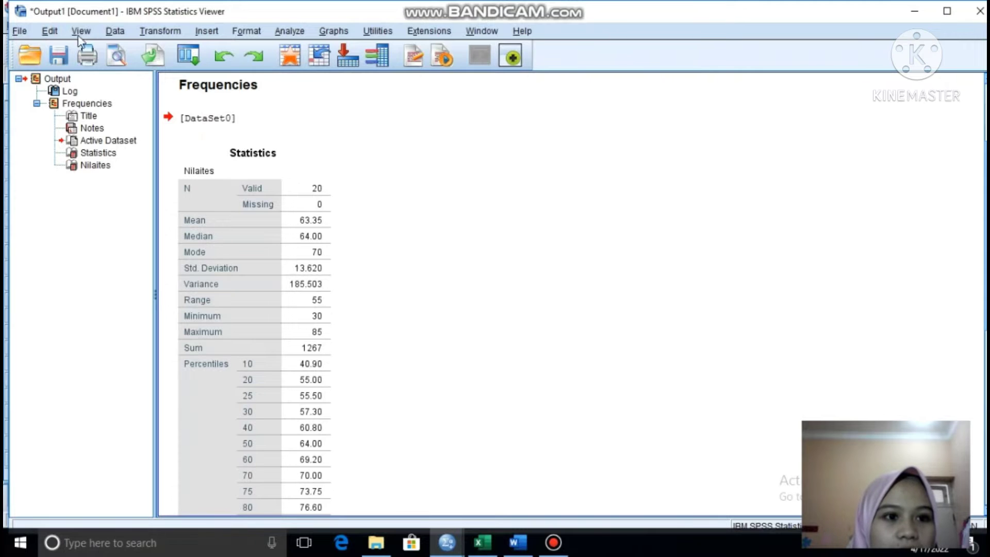
{"action": "left_click", "coordinate": [19, 31]}
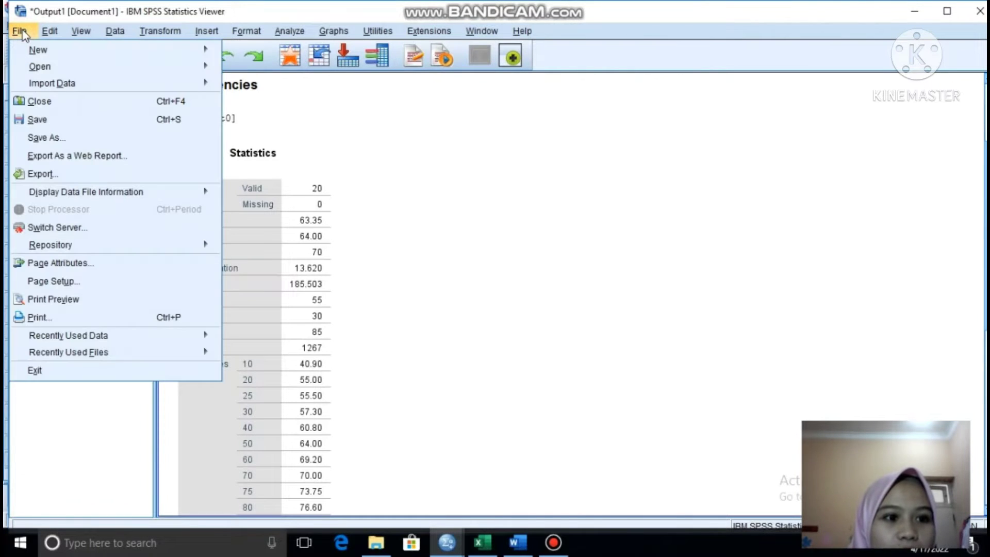
{"action": "key", "text": "Right"}
{"action": "key", "text": "Escape"}
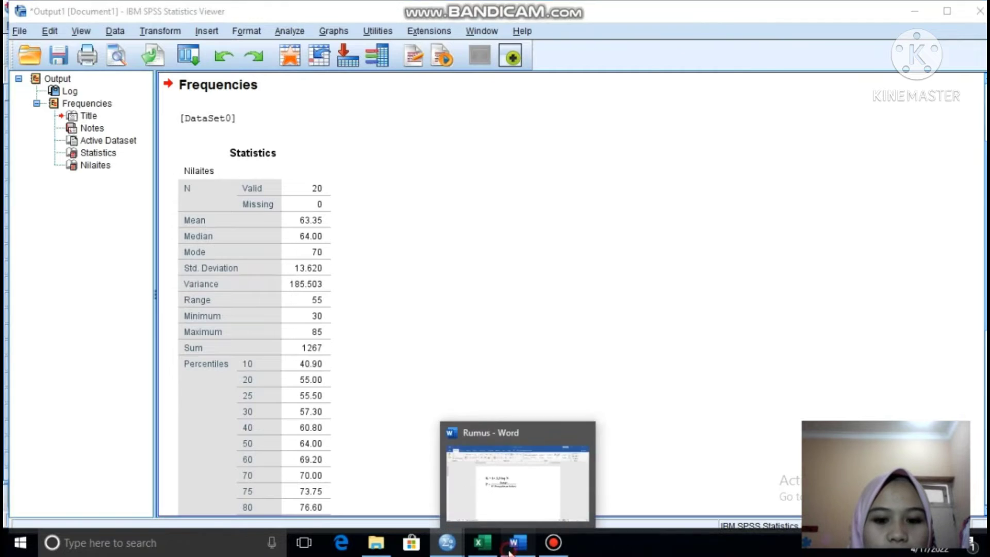
- Switch to the Rumus document in Word and add the line "K = 1+3,3 log 20" below the K formula
{"action": "left_click", "coordinate": [517, 543]}
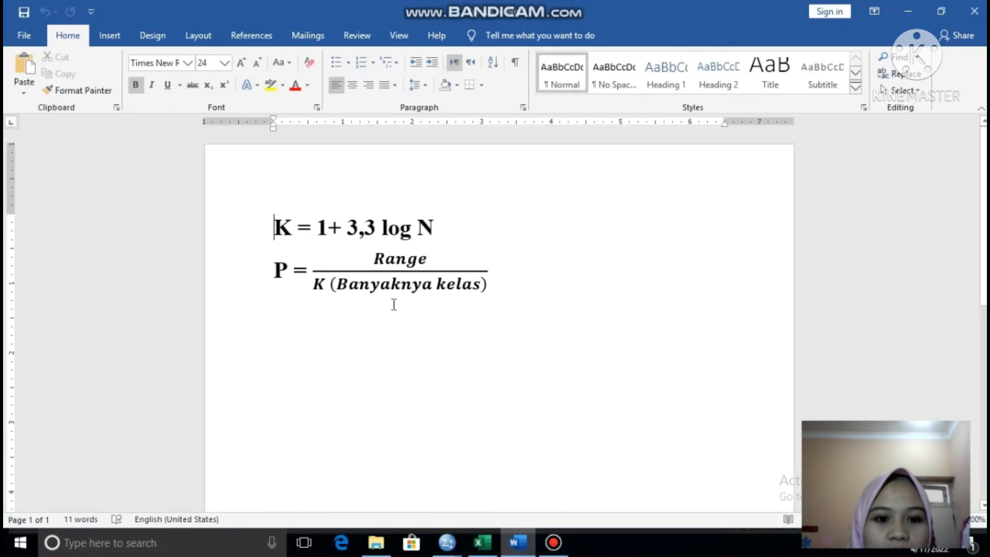
{"action": "left_click", "coordinate": [472, 239]}
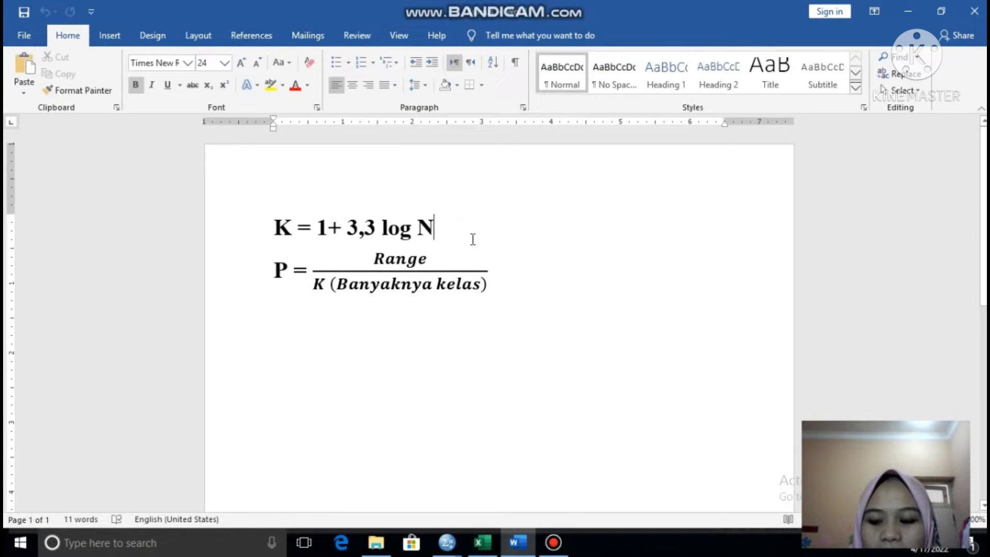
{"action": "key", "text": "Return"}
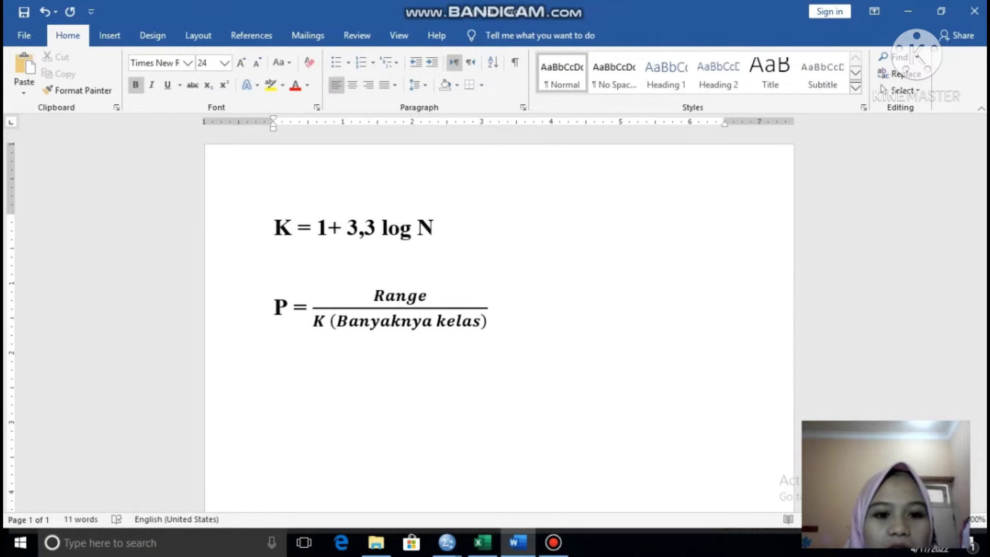
{"action": "type", "text": "k"}
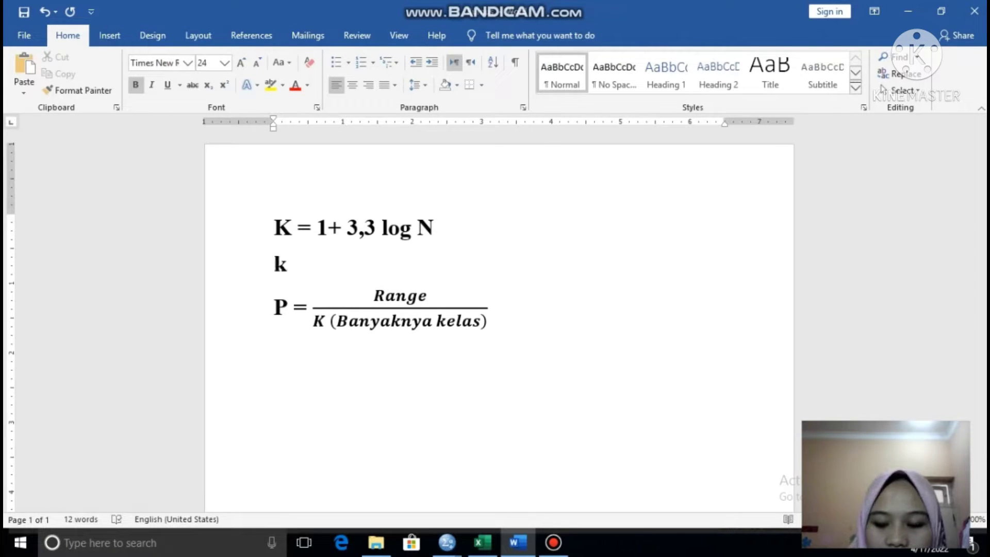
{"action": "key", "text": "BackSpace"}
{"action": "type", "text": "K"}
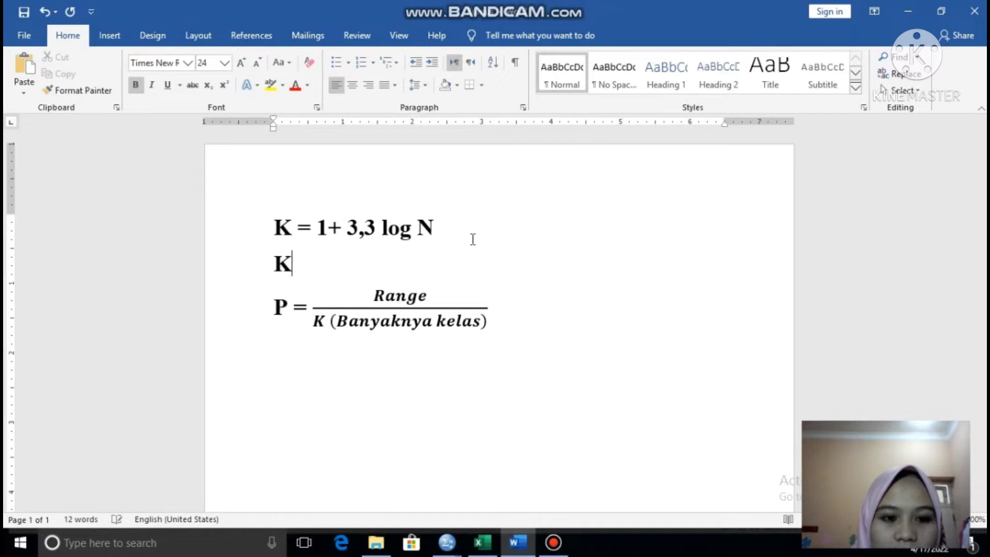
{"action": "type", "text": " ="}
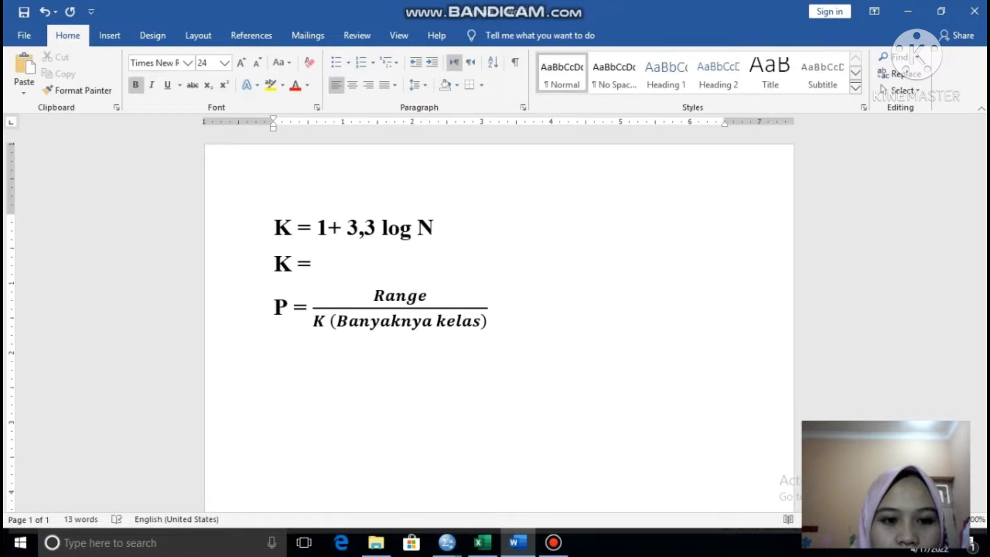
{"action": "type", "text": " 1="}
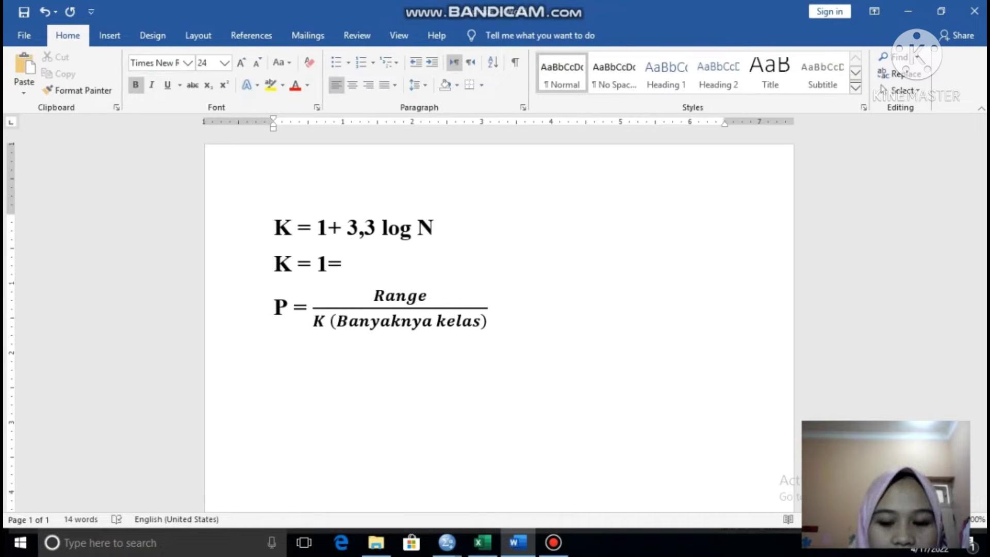
{"action": "key", "text": "BackSpace"}
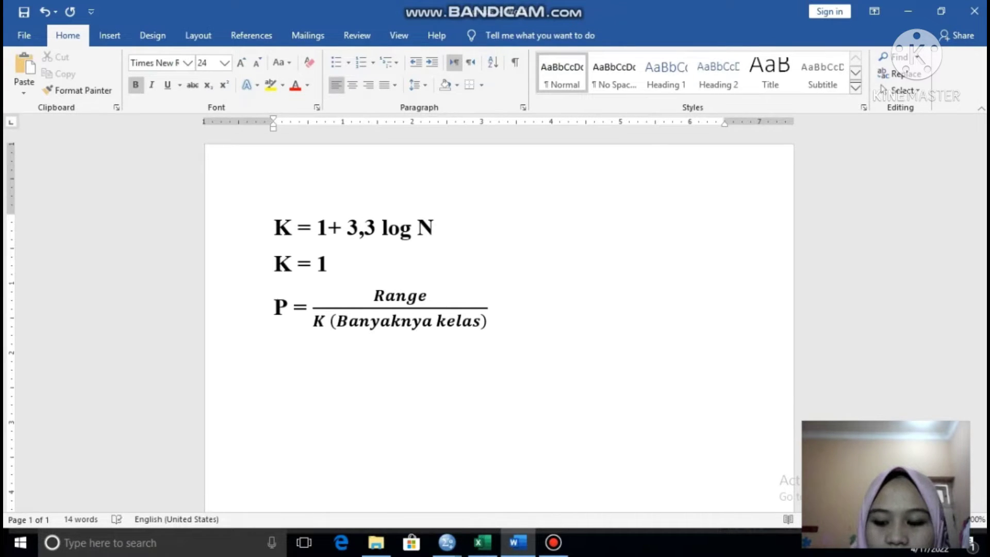
{"action": "type", "text": "+3,3"}
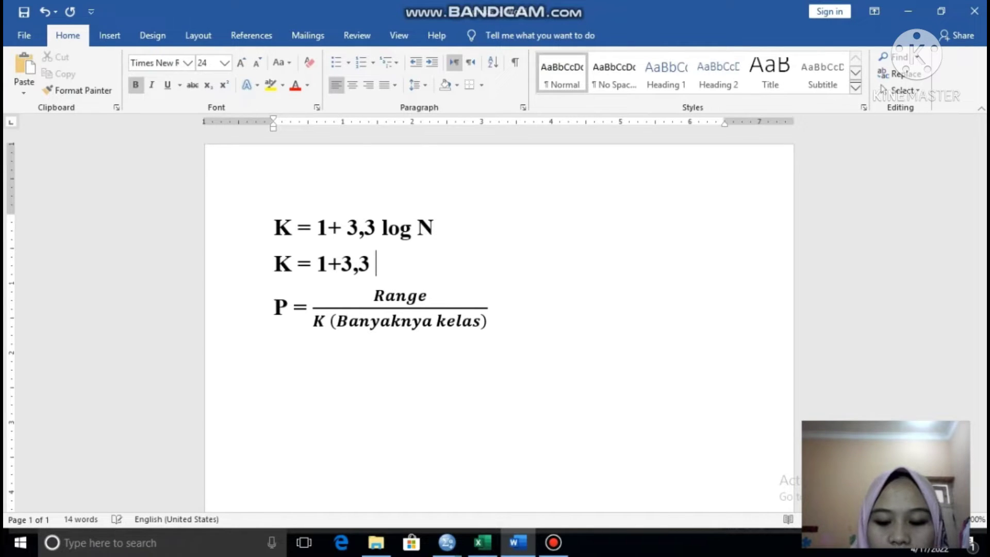
{"action": "type", "text": "log "}
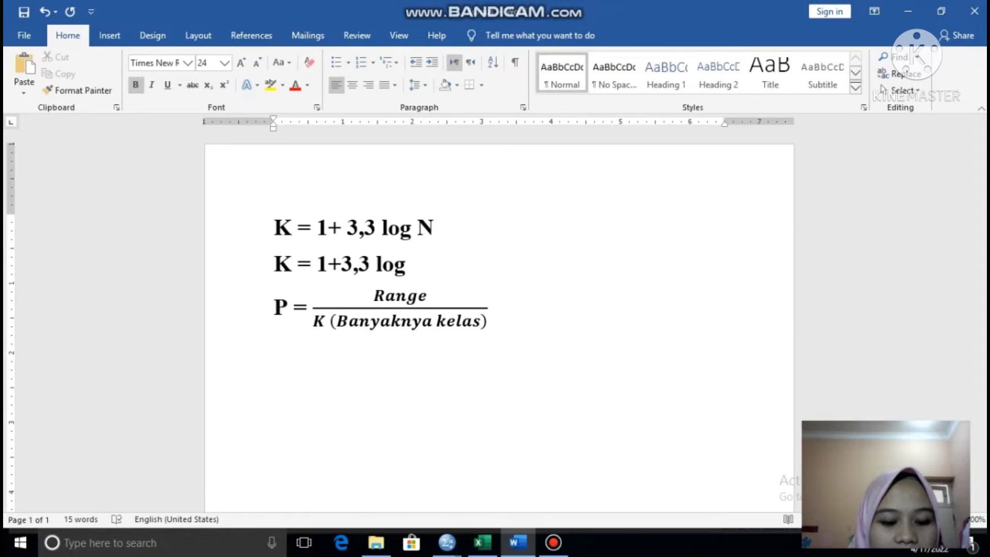
{"action": "type", "text": "20"}
- Add the calculation line "= 1+3,3. 1,3" below the substituted K formula
{"action": "key", "text": "Return"}
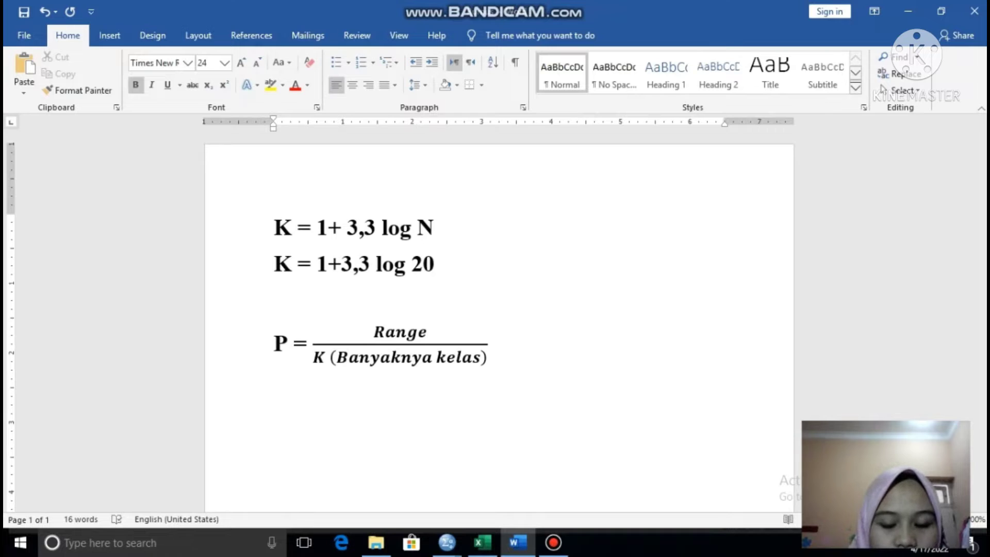
{"action": "type", "text": "+"}
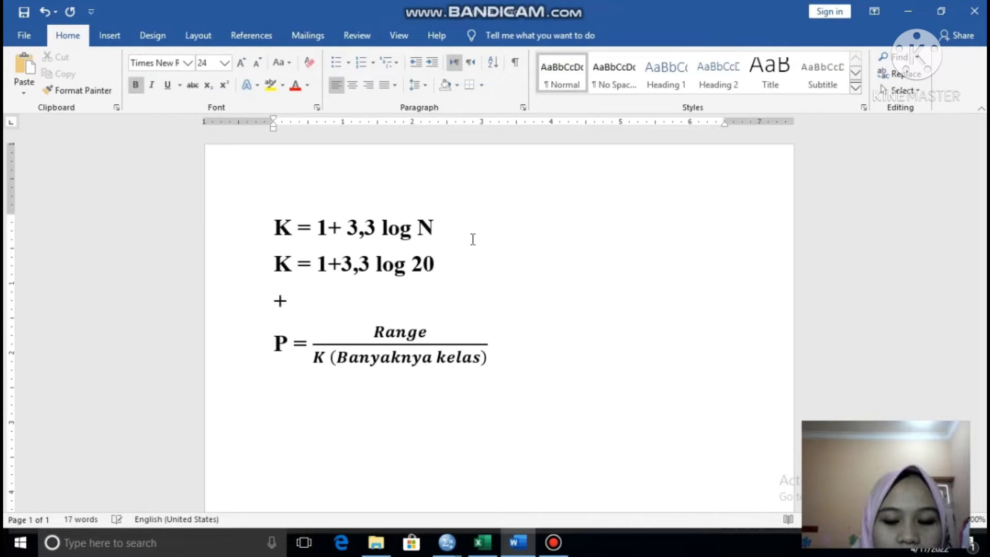
{"action": "key", "text": "BackSpace"}
{"action": "type", "text": "= 1"}
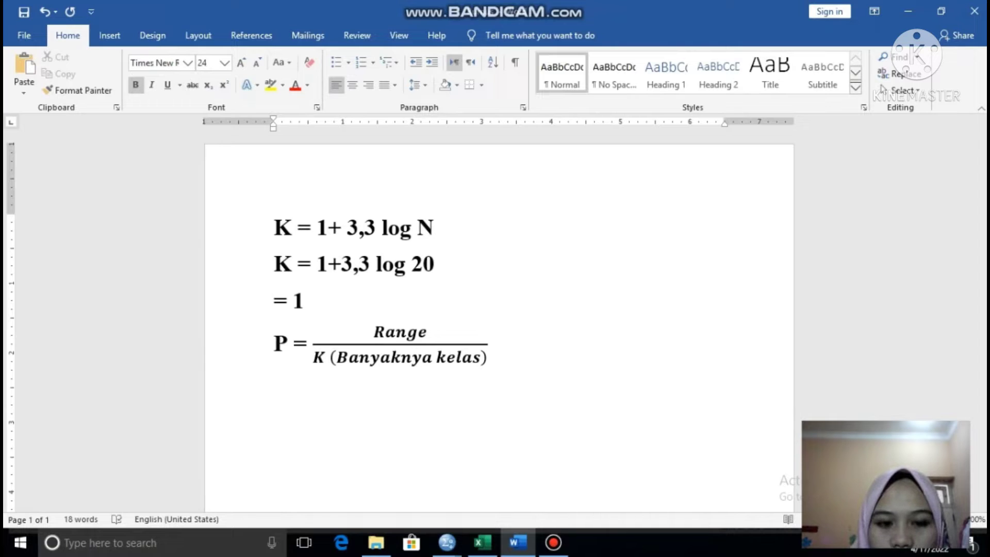
{"action": "type", "text": "+"}
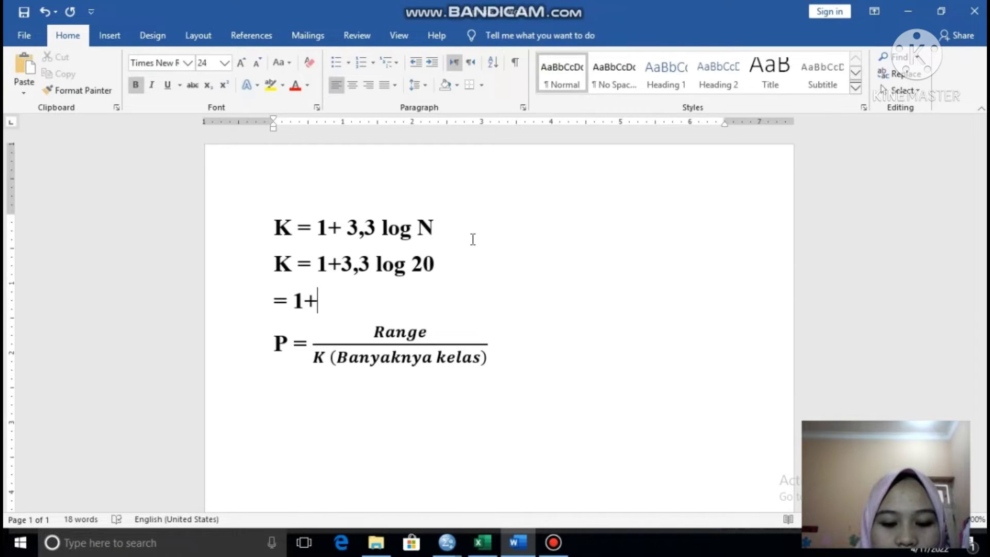
{"action": "type", "text": "3,3"}
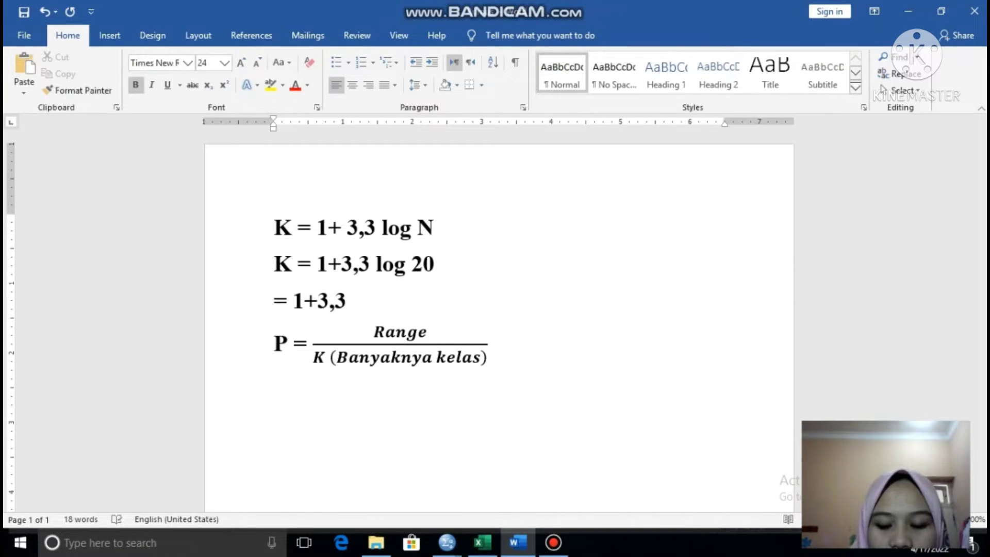
{"action": "type", "text": ". "}
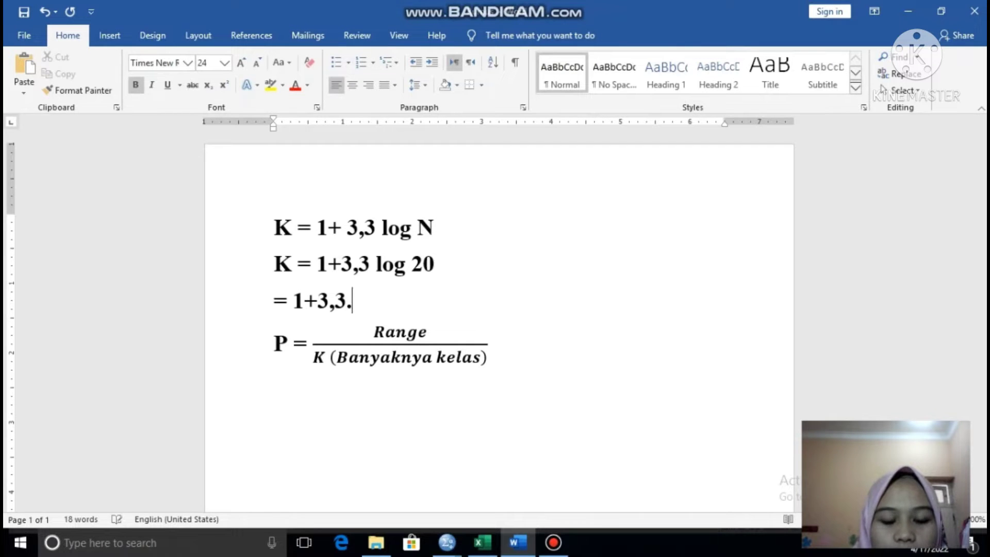
{"action": "type", "text": "1,3"}
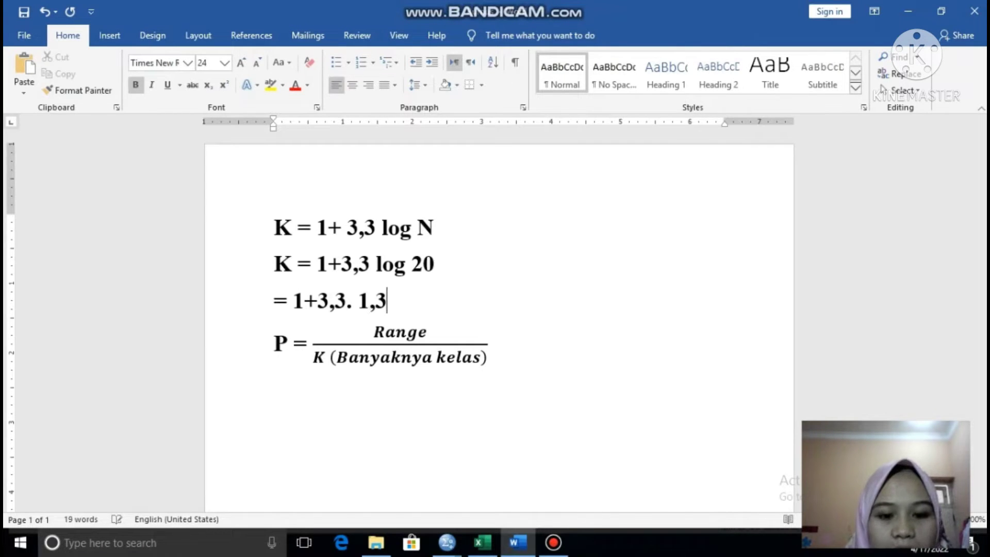
- Add the result line "= 5,29 menjadi 6" below the "= 1+3,3. 1,3" line
{"action": "key", "text": "Return"}
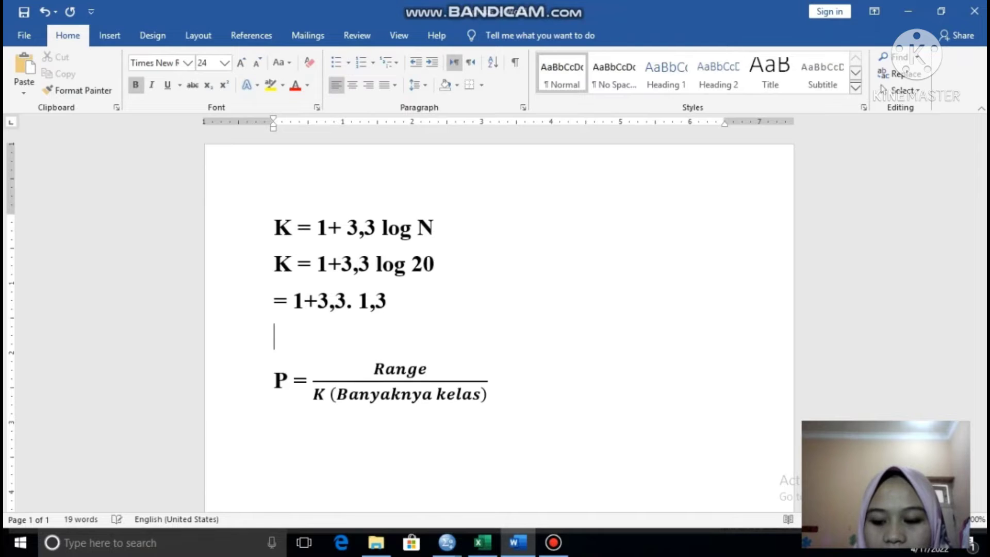
{"action": "type", "text": "="}
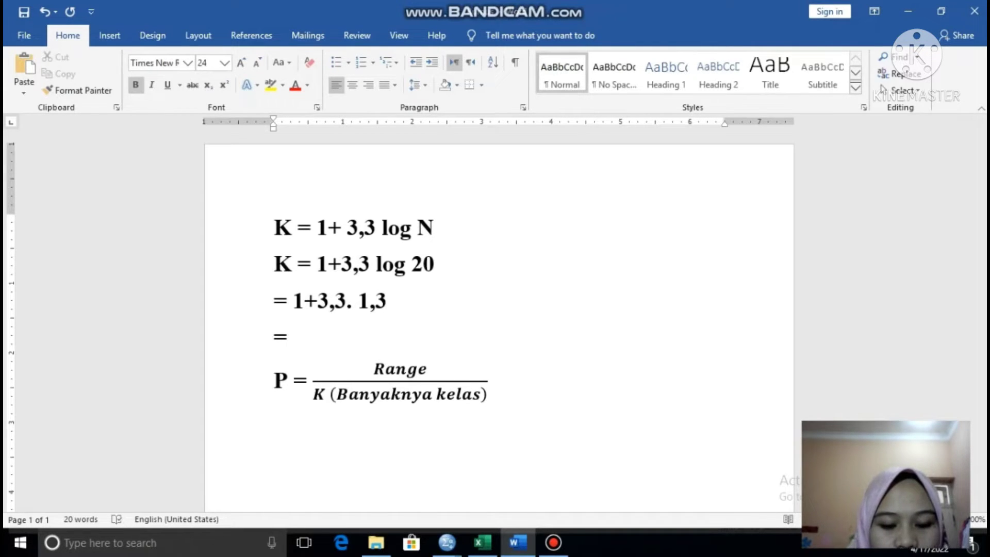
{"action": "type", "text": " 5,29"}
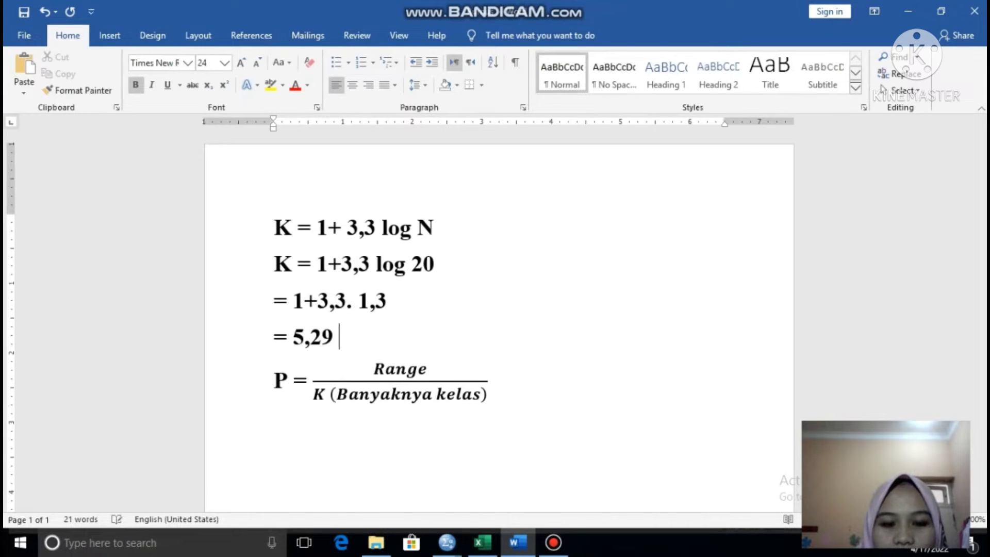
{"action": "type", "text": " m"}
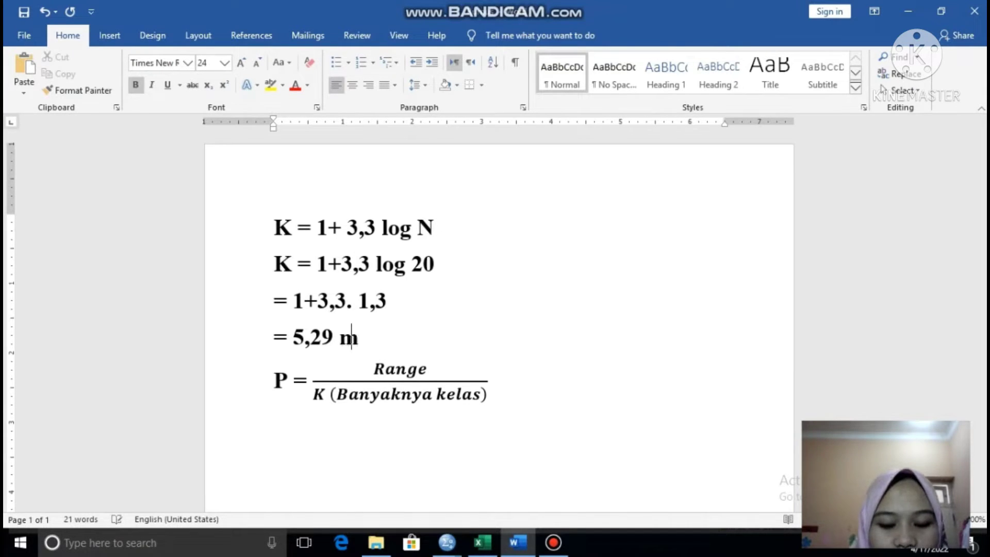
{"action": "type", "text": "3"}
{"action": "key", "text": "BackSpace"}
{"action": "type", "text": "enjasi"}
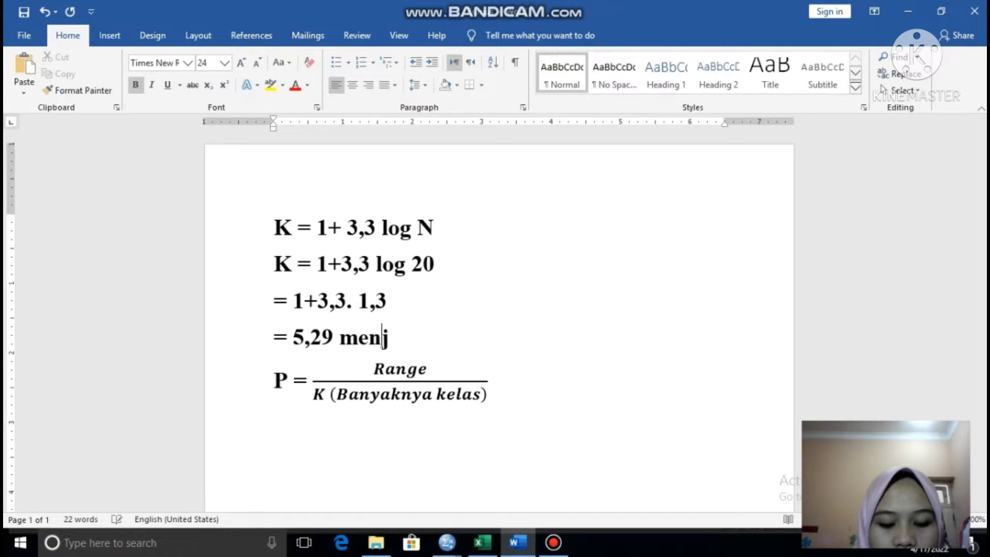
{"action": "key", "text": "BackSpace"}
{"action": "key", "text": "BackSpace"}
{"action": "key", "text": "BackSpace"}
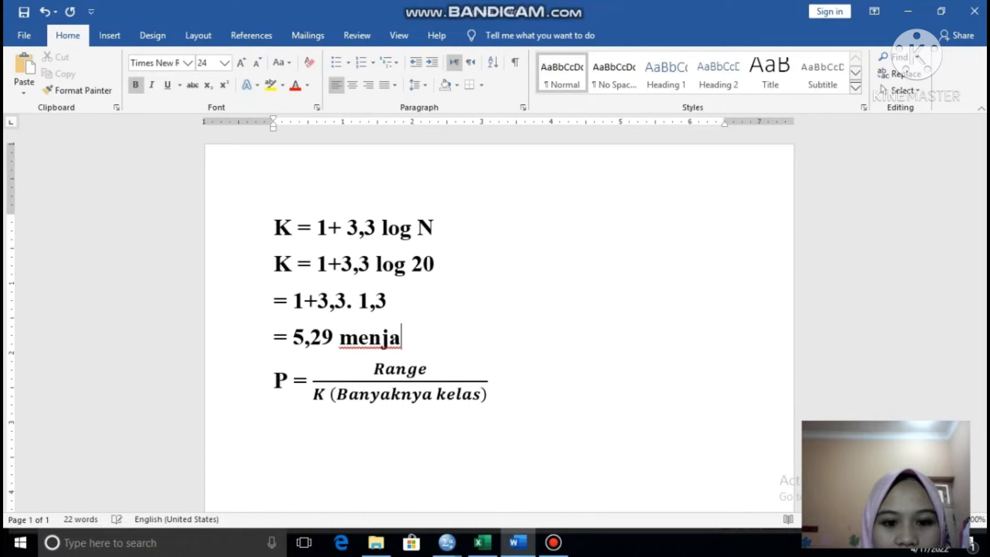
{"action": "type", "text": "di 6"}
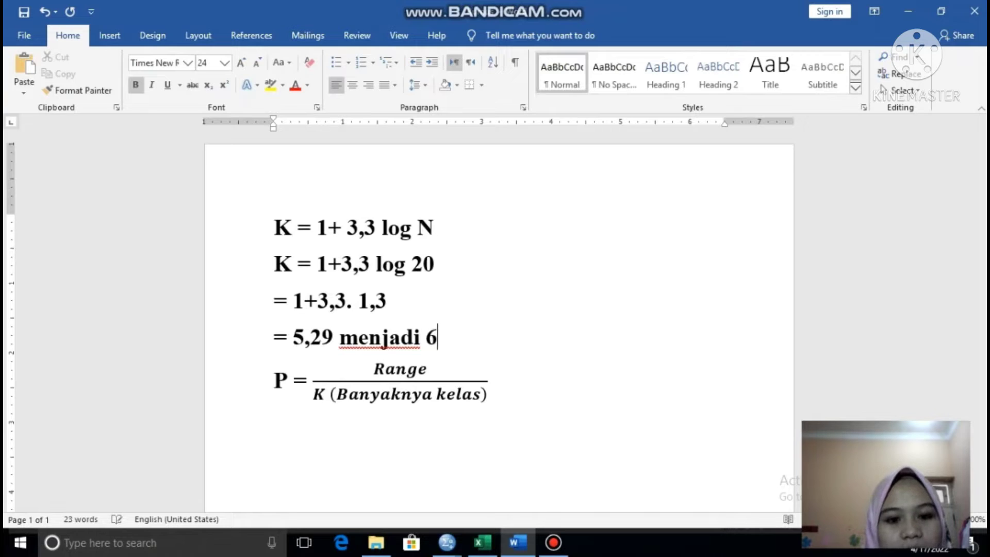
- Begin a new line reading "P =" directly below the P formula with Range over K
{"action": "left_click", "coordinate": [524, 394]}
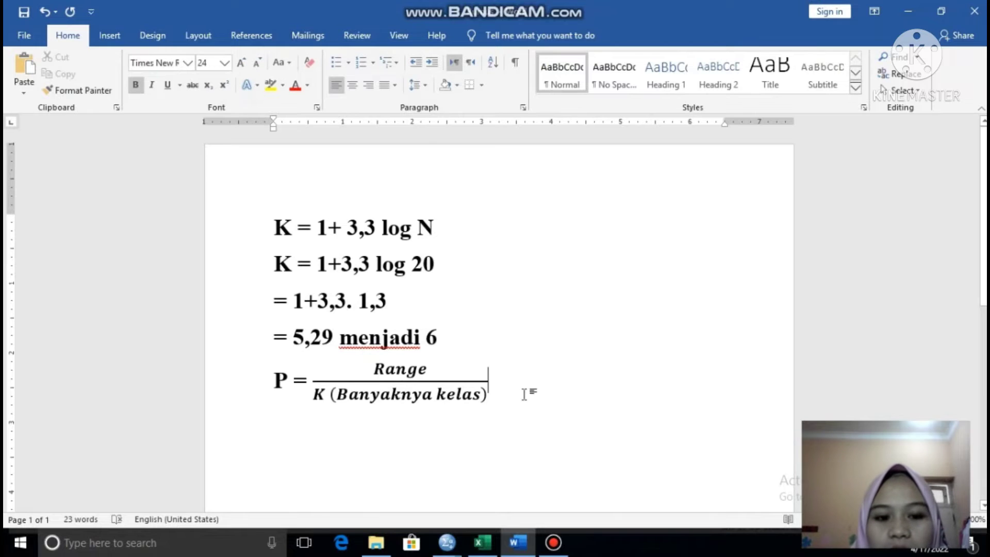
{"action": "key", "text": "Return"}
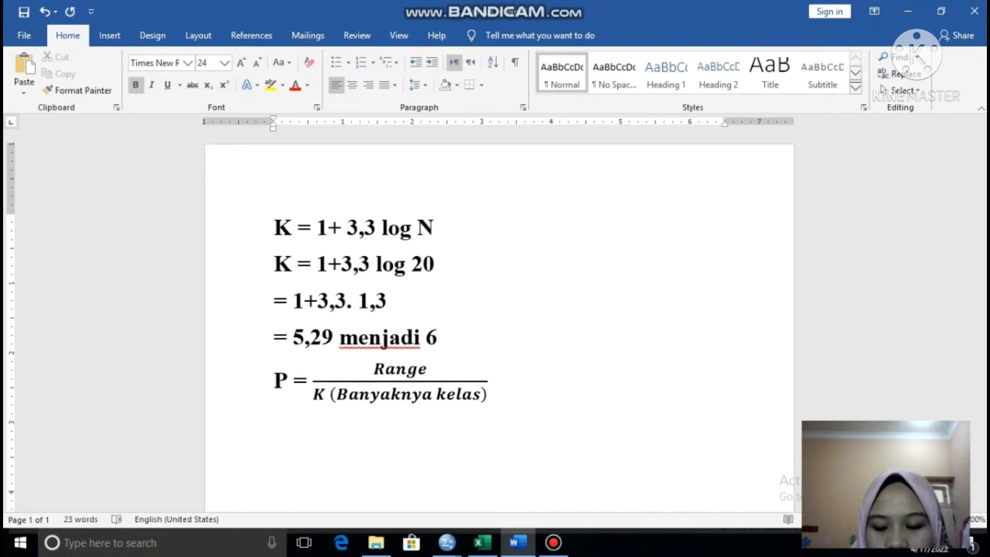
{"action": "type", "text": "p"}
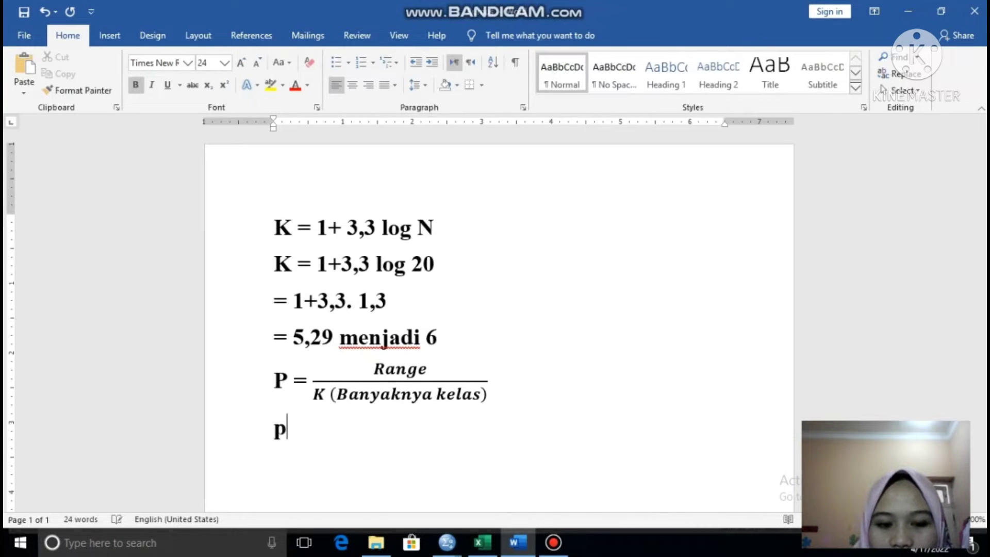
{"action": "key", "text": "BackSpace"}
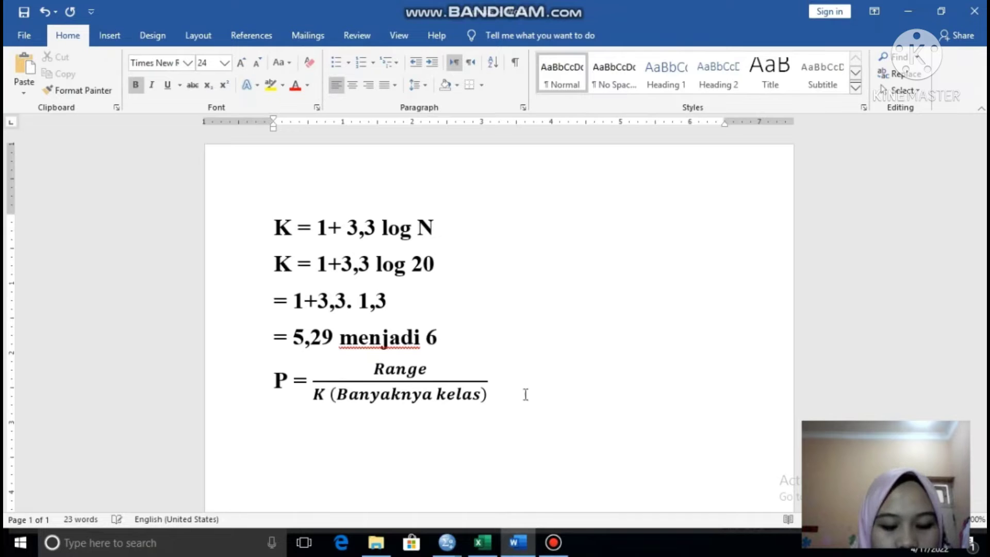
{"action": "type", "text": "P ="}
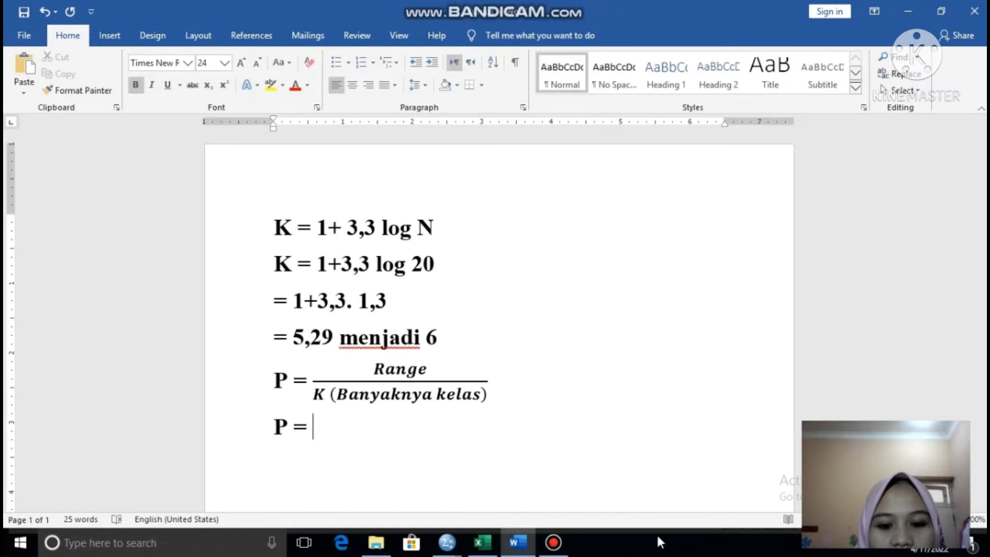
- Check the Range in the Statistics table of the SPSS output and return to the Rumus document in Word
{"action": "mouse_move", "coordinate": [447, 550]}
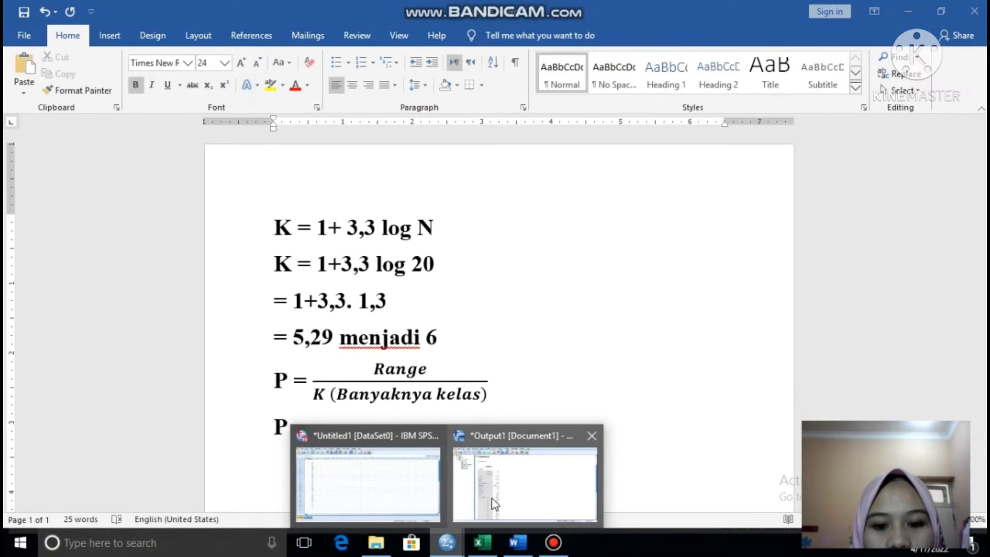
{"action": "left_click", "coordinate": [491, 504]}
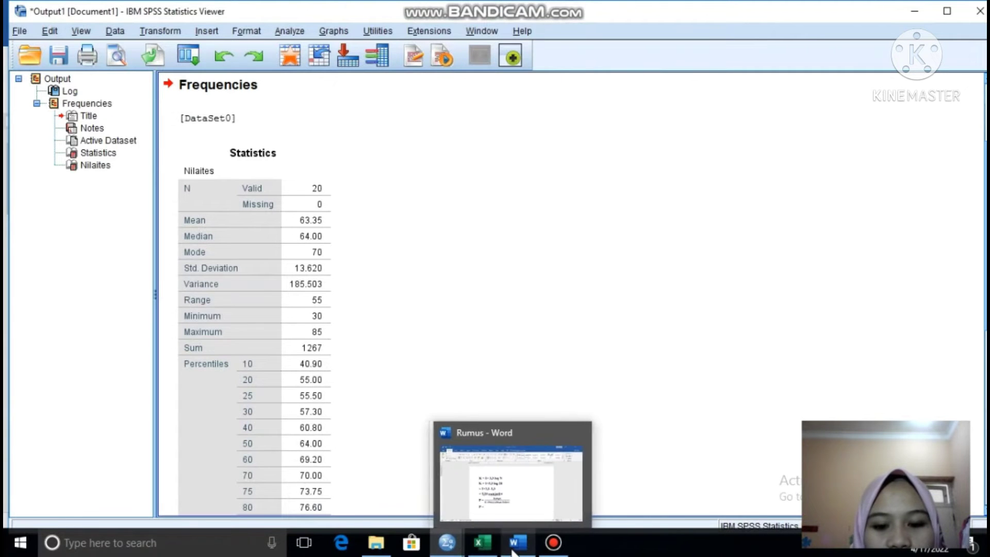
{"action": "left_click", "coordinate": [518, 484]}
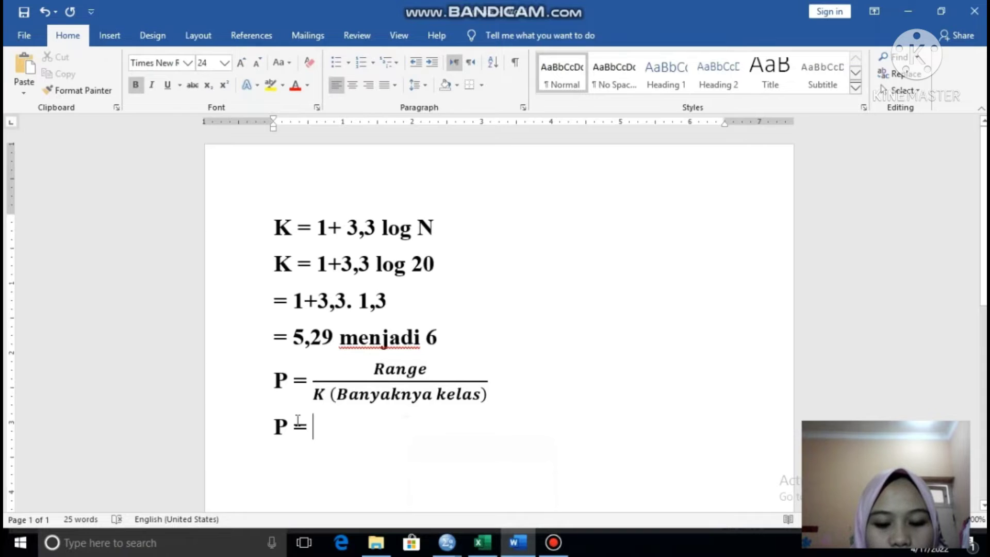
{"action": "type", "text": "55"}
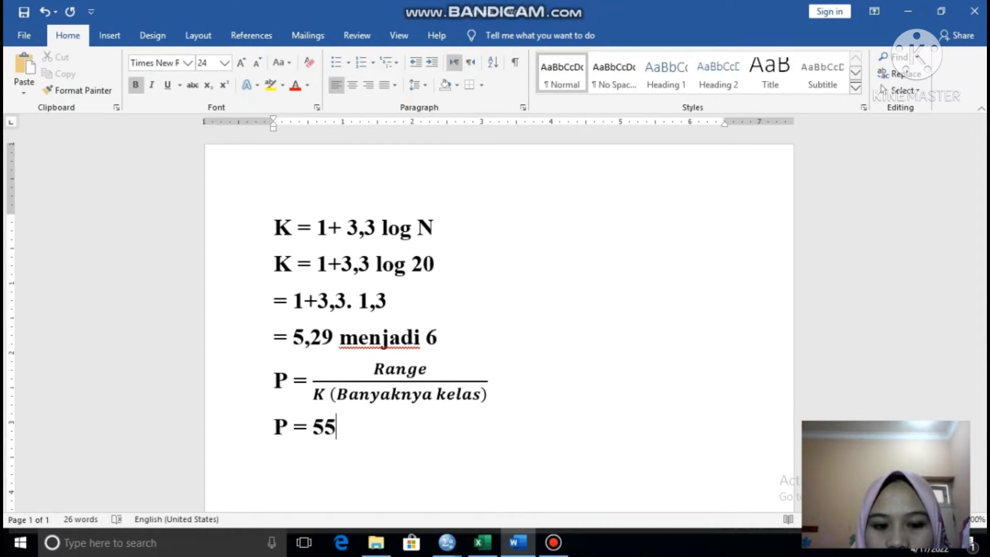
{"action": "key", "text": "BackSpace"}
{"action": "key", "text": "BackSpace"}
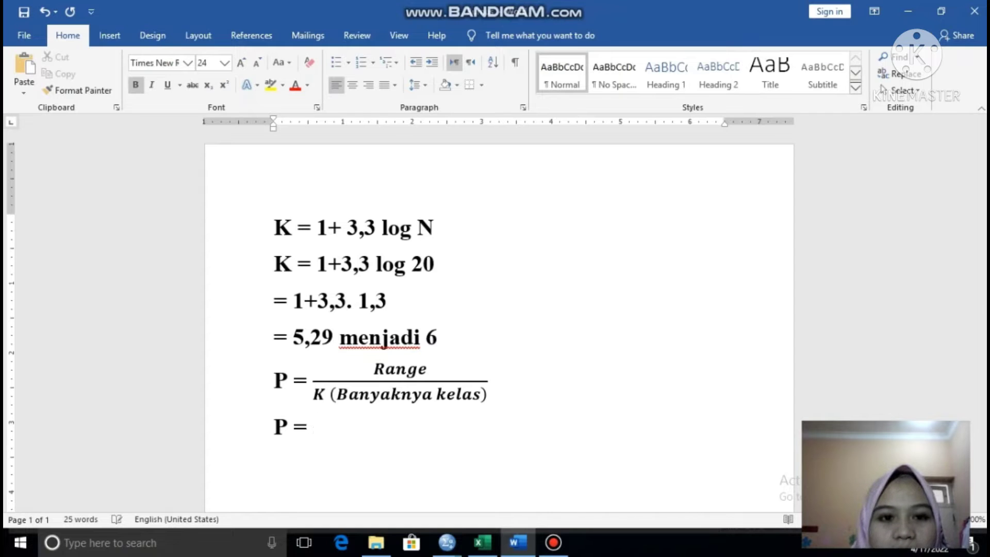
- Insert a new equation containing an empty stacked fraction after "P =" on the last line
{"action": "left_click", "coordinate": [124, 32]}
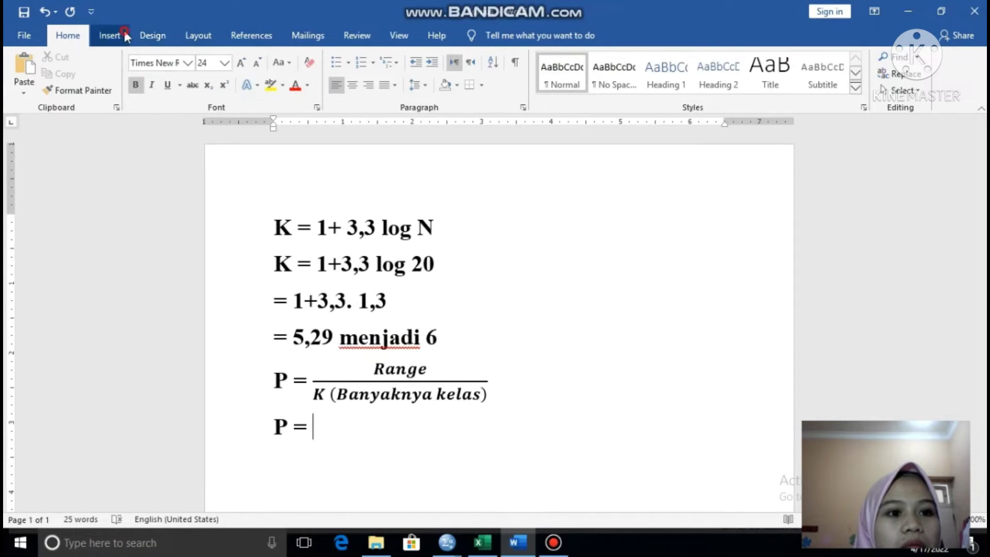
{"action": "left_click", "coordinate": [125, 33]}
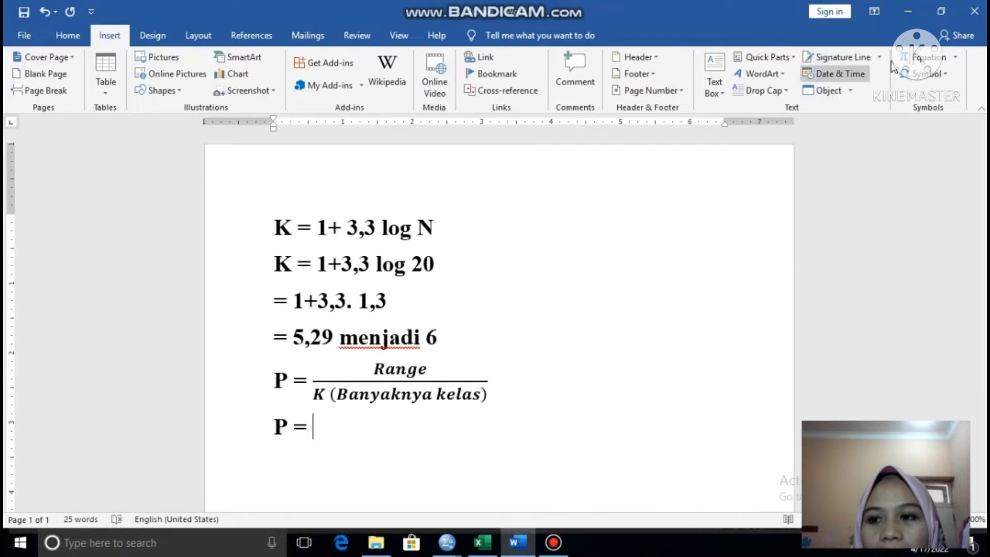
{"action": "left_click", "coordinate": [953, 57]}
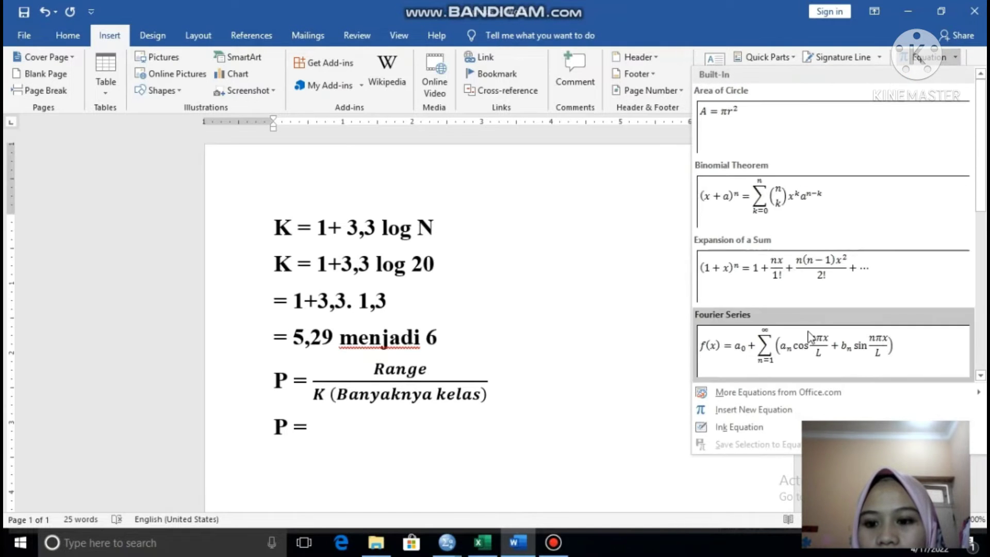
{"action": "left_click", "coordinate": [781, 413]}
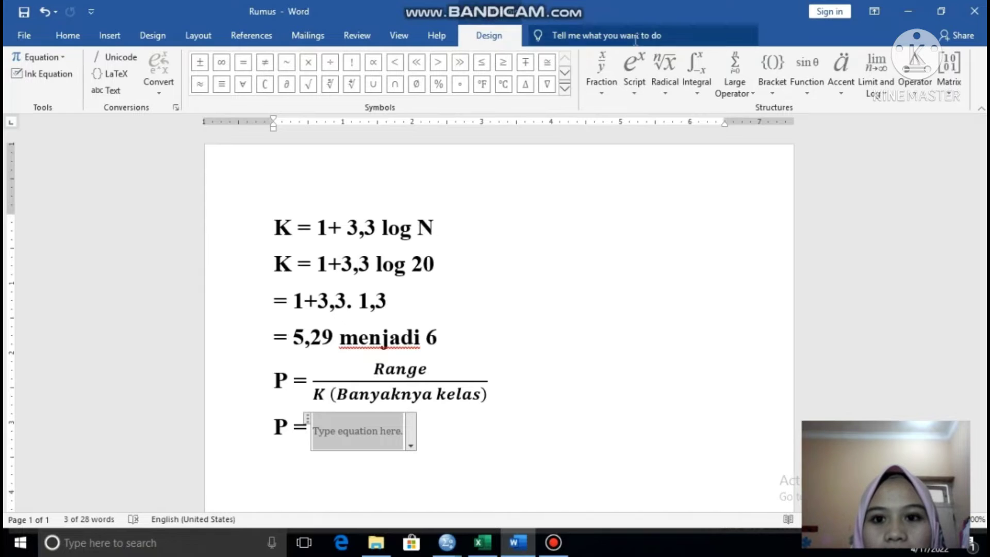
{"action": "left_click", "coordinate": [613, 70]}
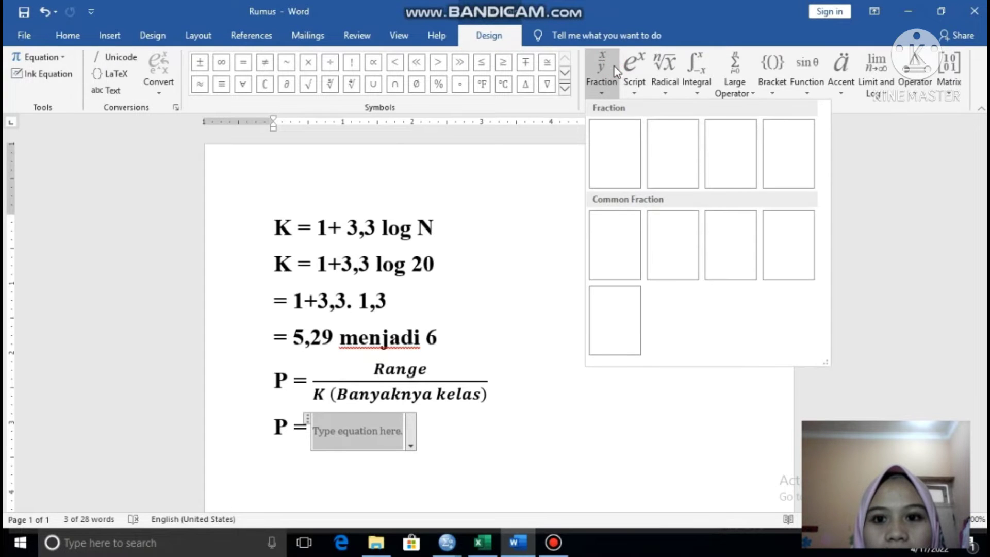
{"action": "left_click", "coordinate": [614, 154]}
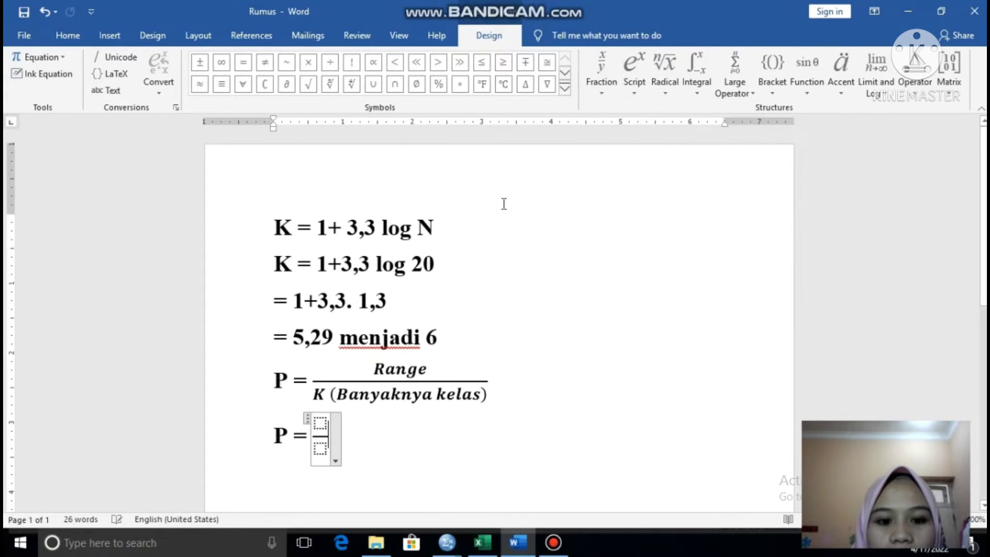
- Fill the fraction with 55 as the numerator and 6 as the denominator
{"action": "left_click", "coordinate": [319, 423]}
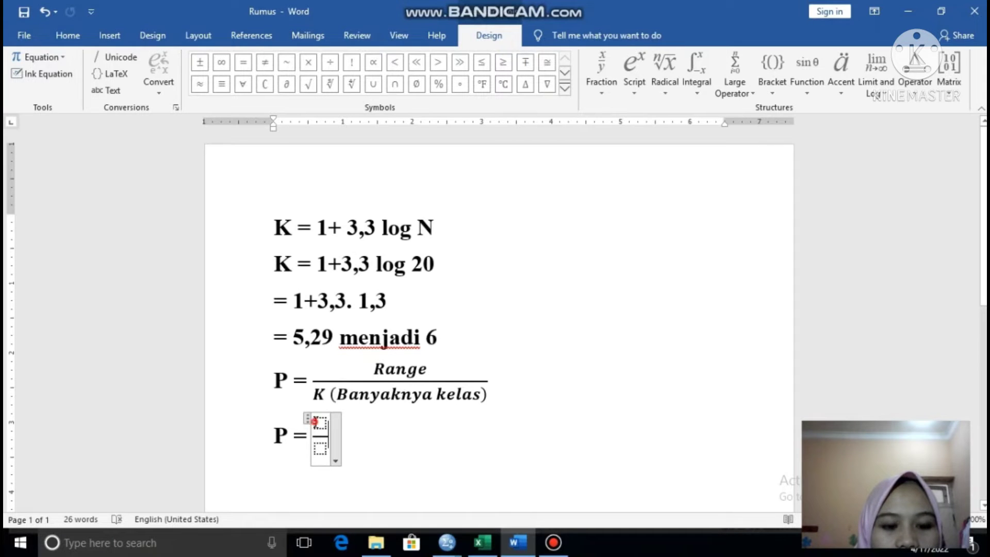
{"action": "type", "text": "55"}
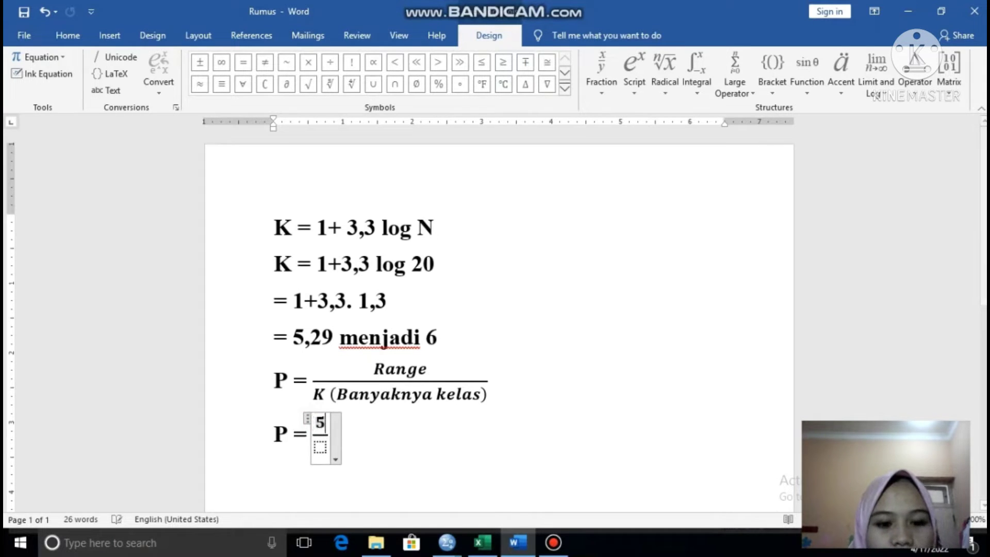
{"action": "left_click", "coordinate": [318, 448]}
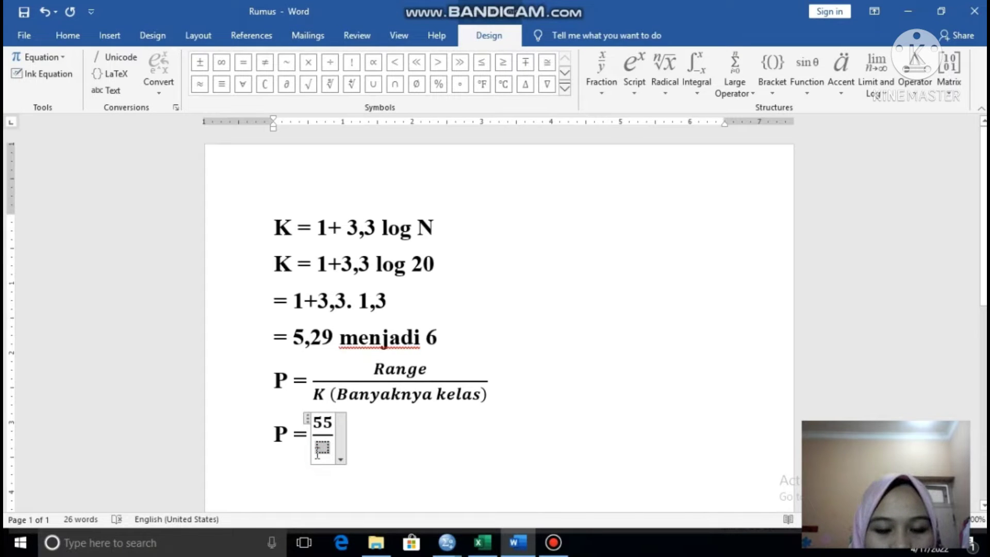
{"action": "type", "text": "6"}
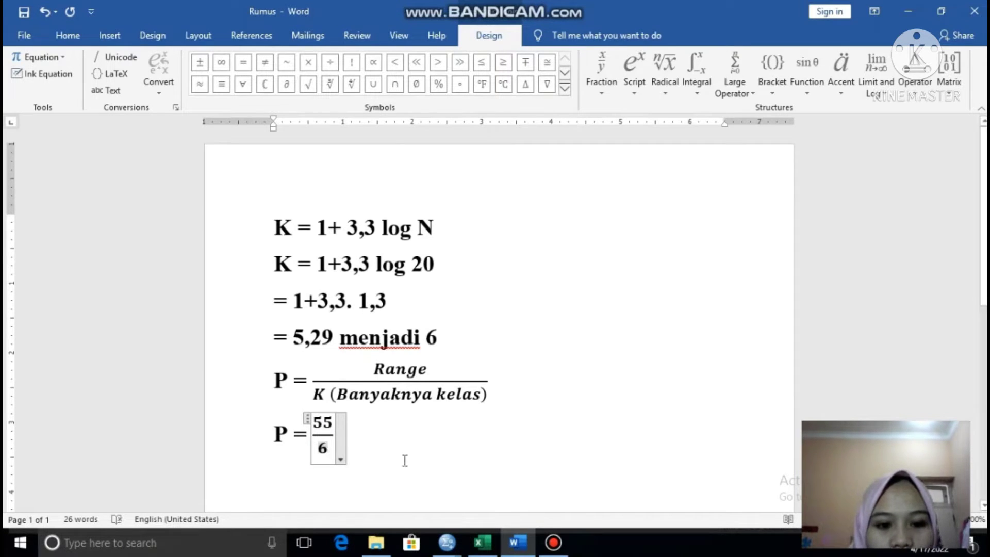
- Complete the P line after the 55/6 fraction with the result "= 9,16 menjadi 10"
{"action": "left_click", "coordinate": [395, 444]}
{"action": "type", "text": "="}
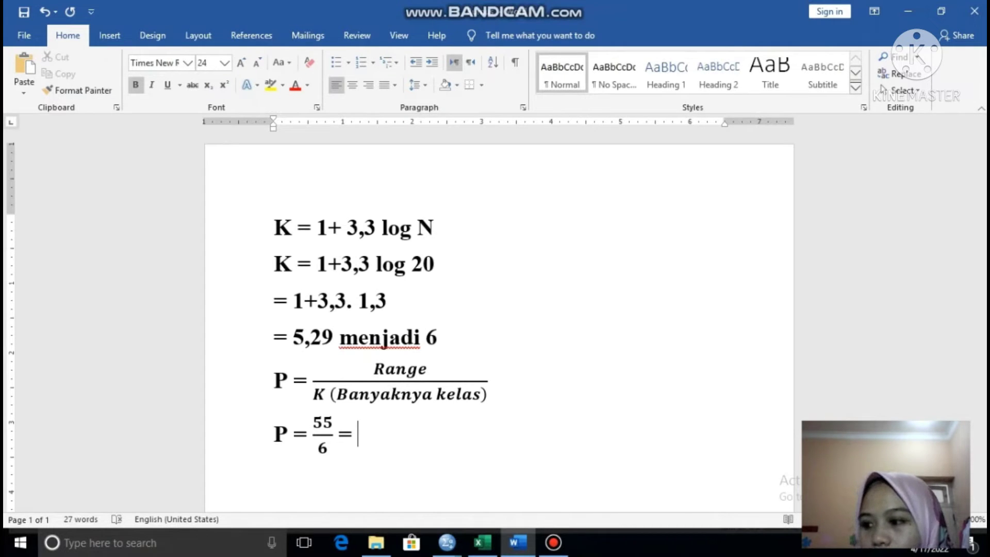
{"action": "type", "text": "9"}
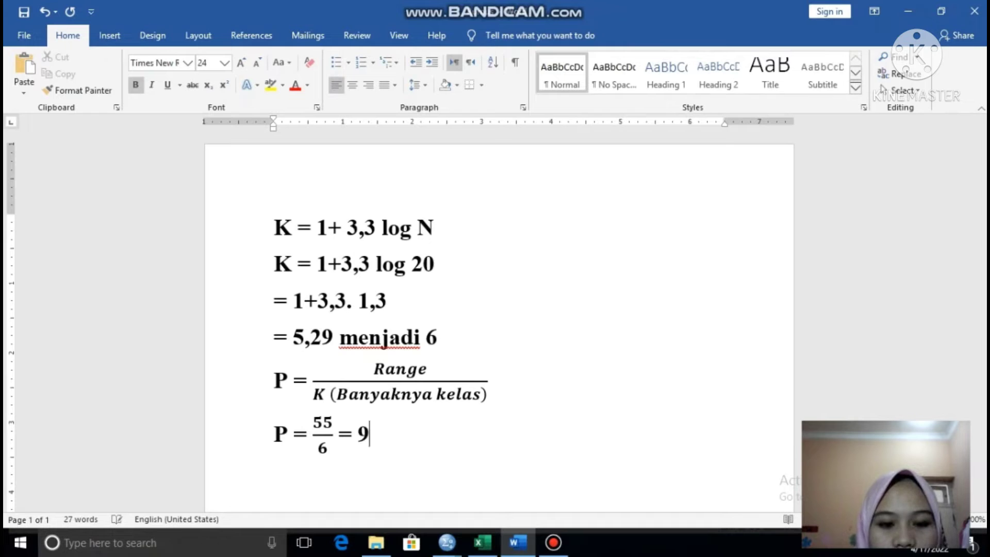
{"action": "type", "text": ",1"}
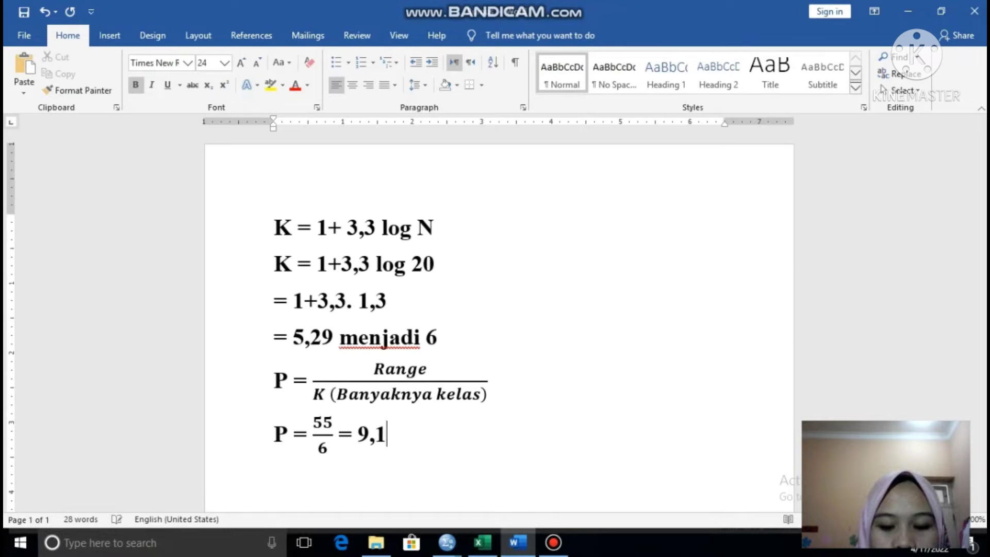
{"action": "type", "text": "6"}
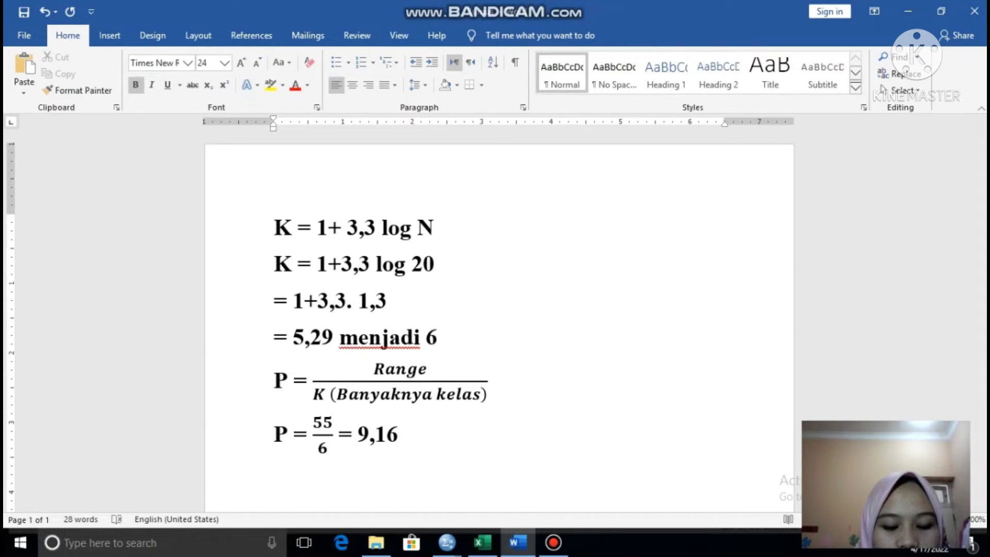
{"action": "type", "text": " menjadi"}
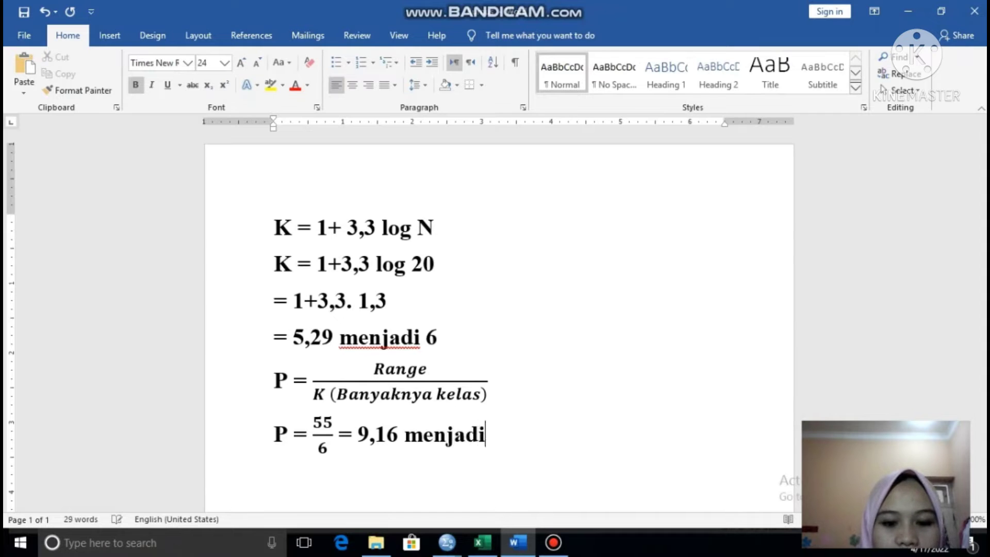
{"action": "type", "text": " 10"}
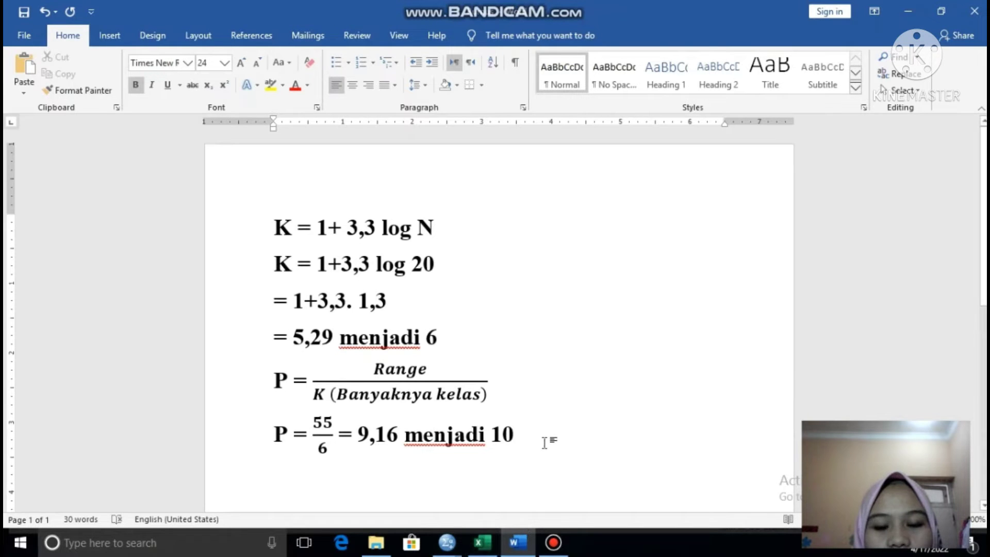
- Add the line "Minimal data 30" below the P = 55/6 result
{"action": "key", "text": "Return"}
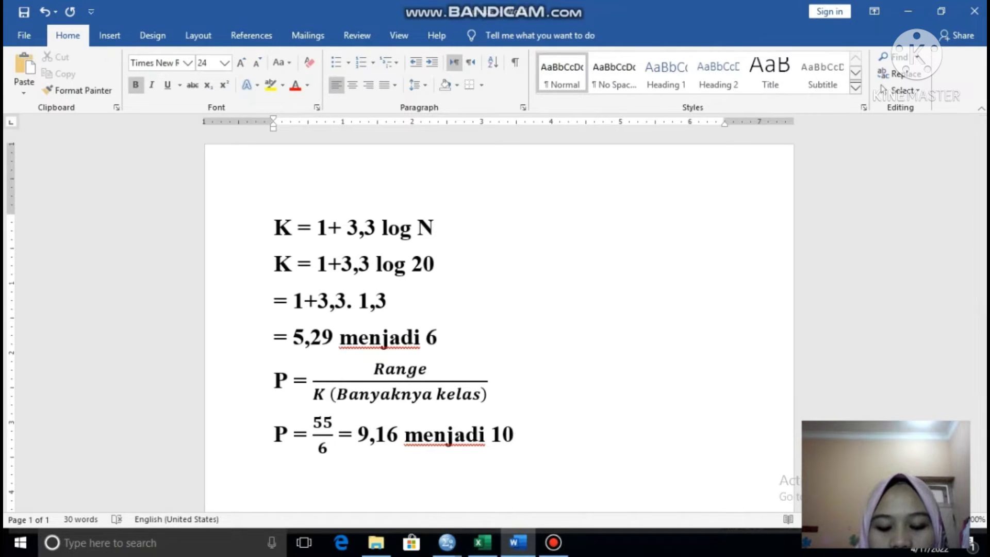
{"action": "type", "text": "mn"}
{"action": "key", "text": "BackSpace"}
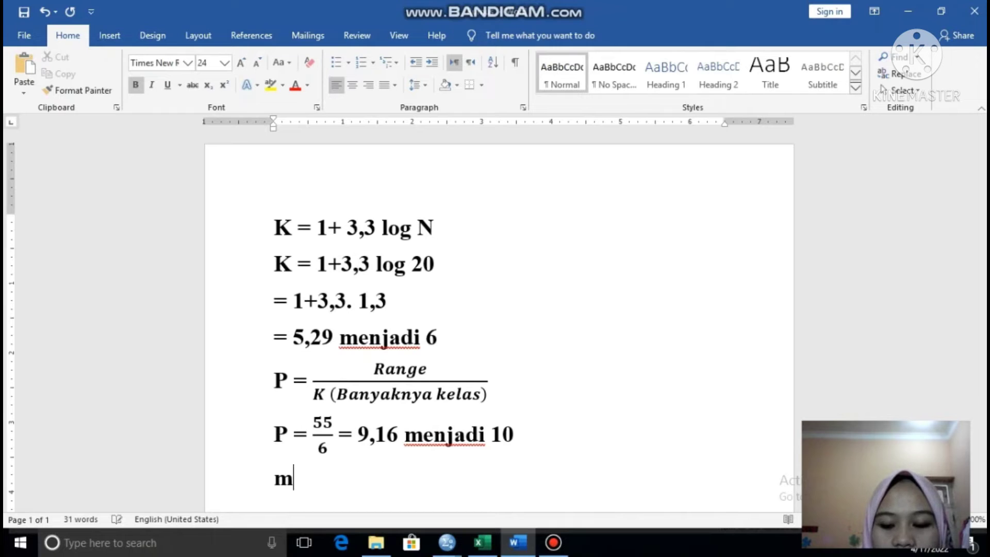
{"action": "type", "text": "inimal "}
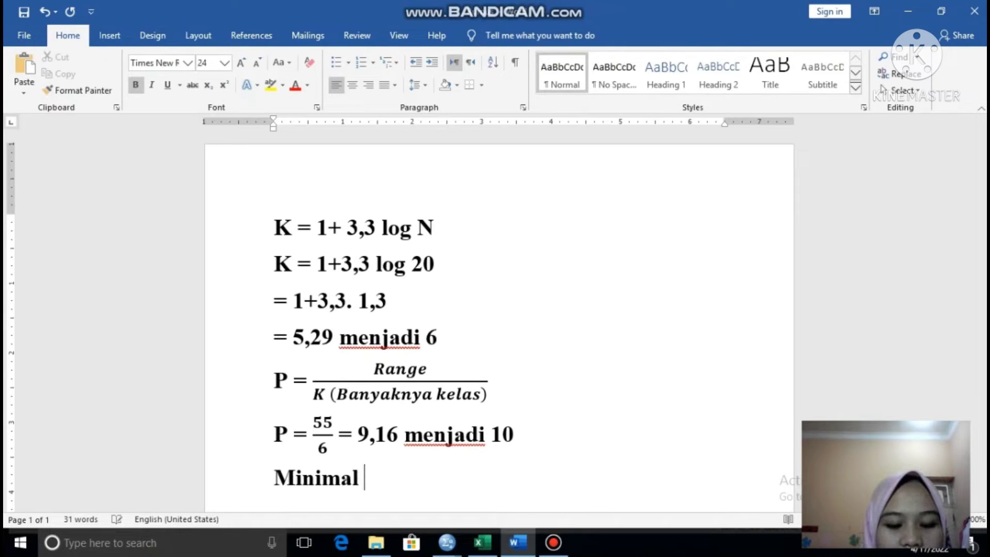
{"action": "type", "text": "data "}
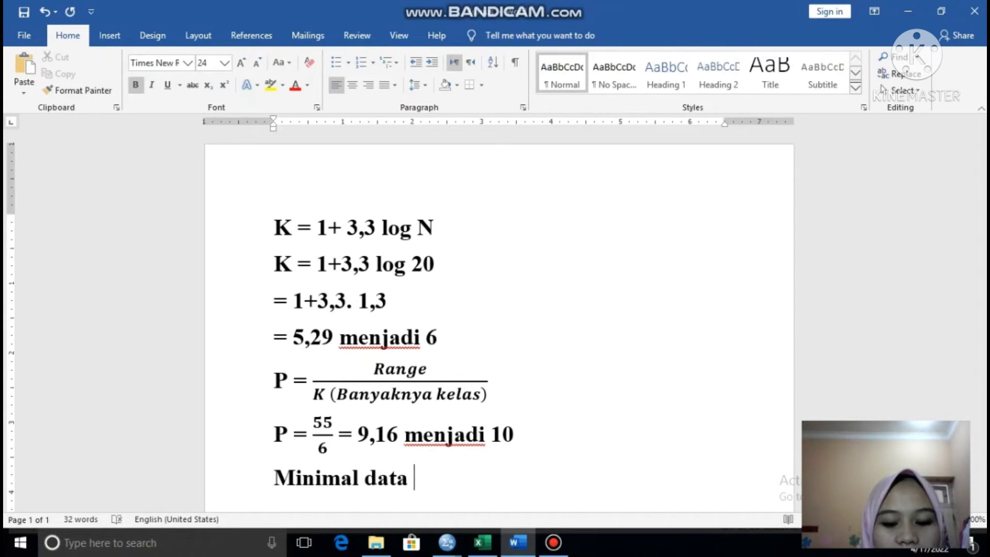
{"action": "type", "text": "30 k"}
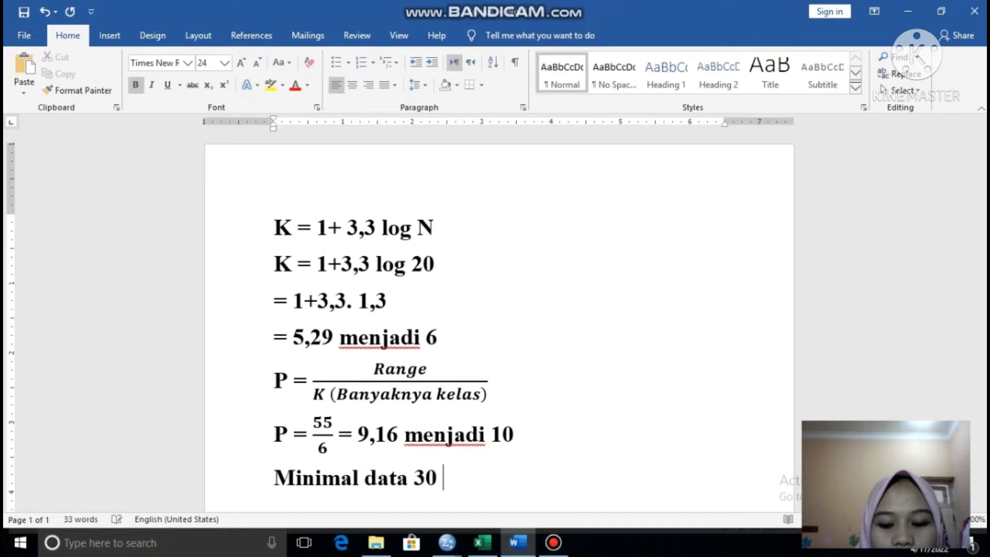
{"action": "key", "text": "BackSpace"}
{"action": "key", "text": "BackSpace"}
{"action": "key", "text": "Return"}
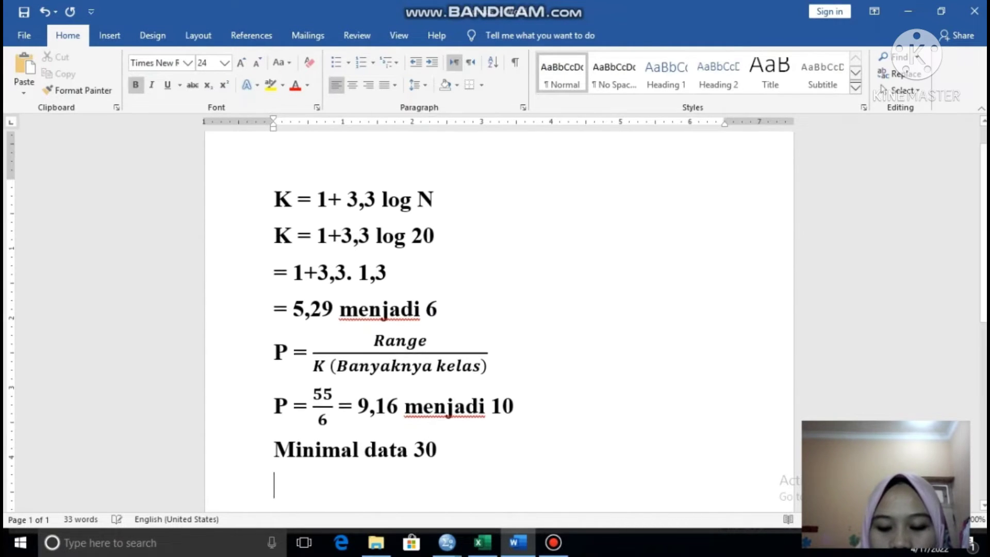
- Add the line "Maximum data 85", checking the Maximum in the Statistics table of the SPSS output before completing the value in Word
{"action": "type", "text": "maximum "}
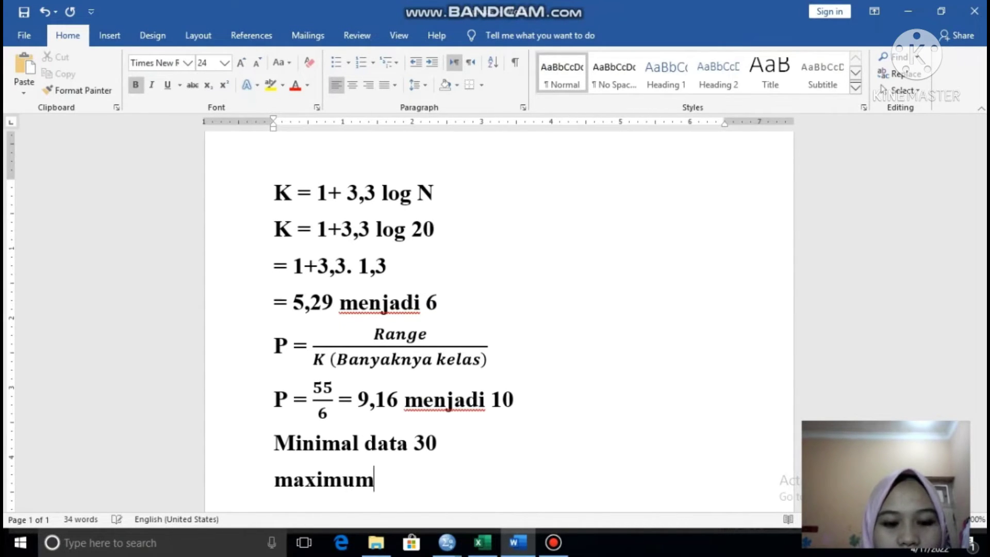
{"action": "type", "text": "data "}
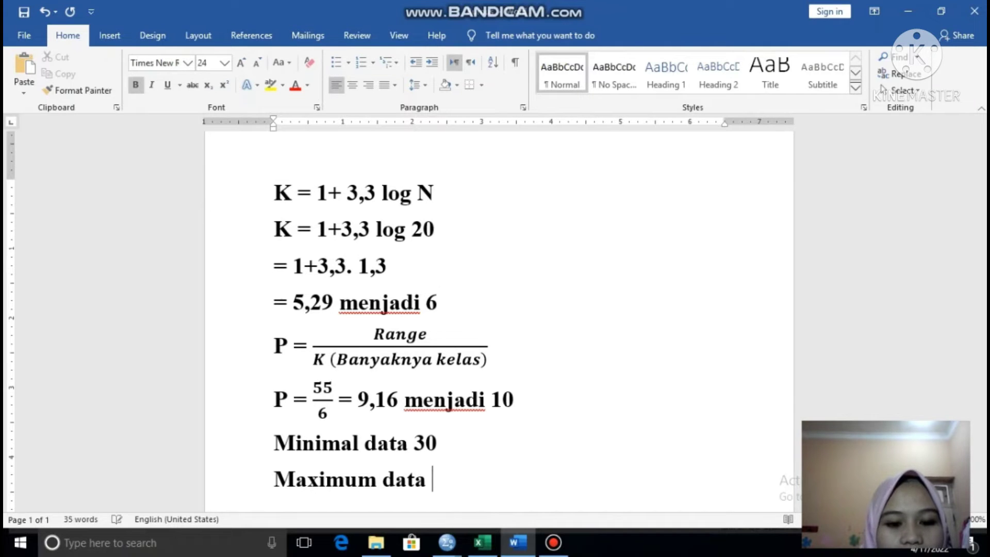
{"action": "type", "text": "8"}
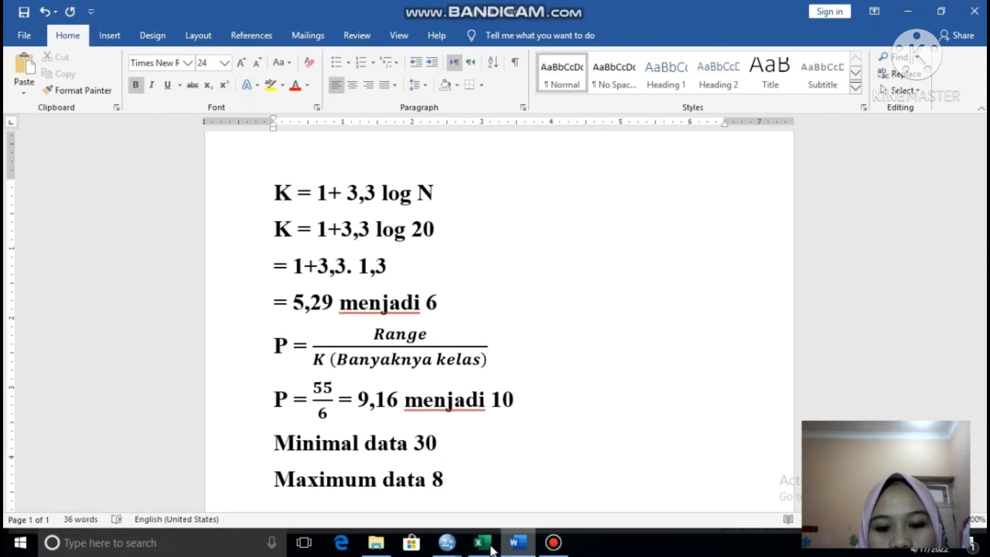
{"action": "mouse_move", "coordinate": [447, 543]}
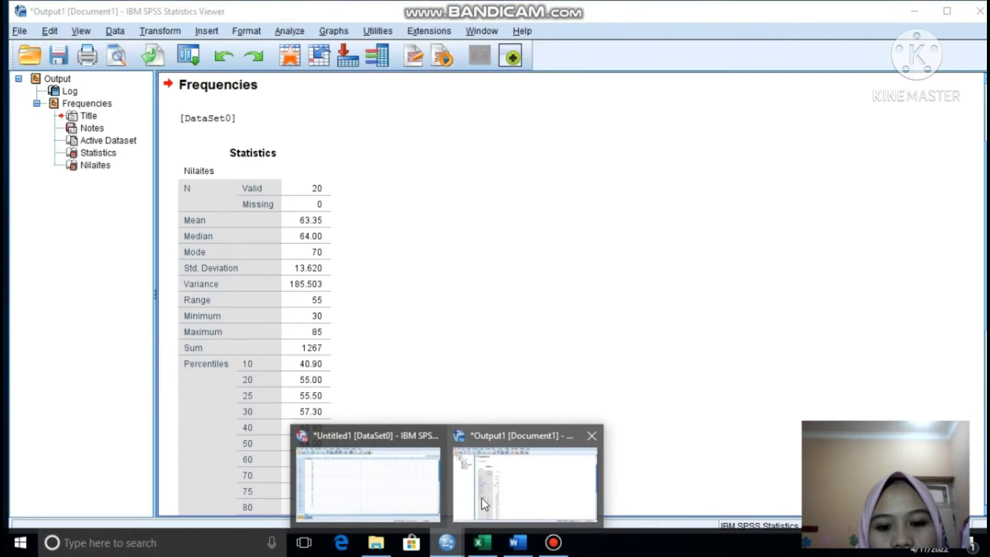
{"action": "left_click", "coordinate": [485, 504]}
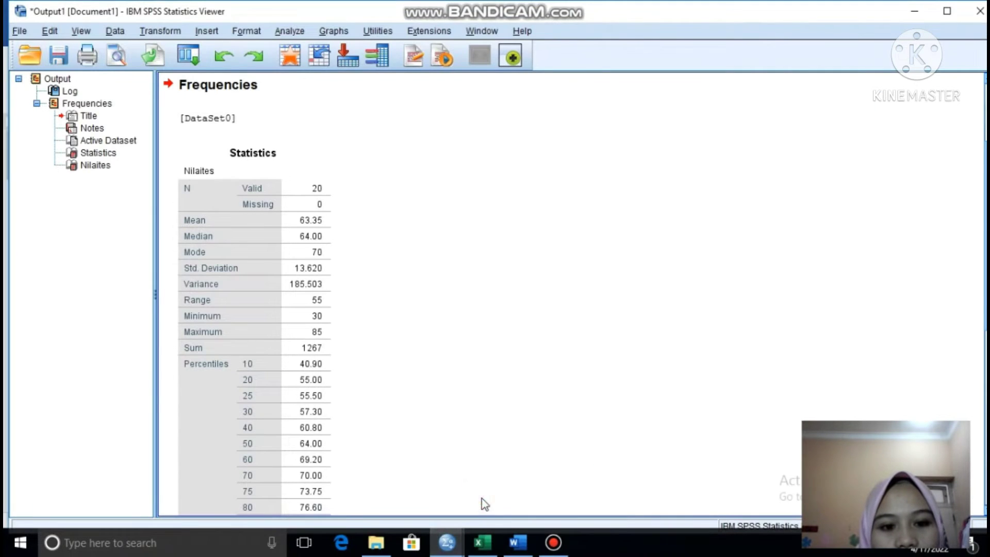
{"action": "left_click", "coordinate": [313, 332]}
{"action": "scroll", "coordinate": [313, 331], "scroll_direction": "down", "scroll_amount": 2}
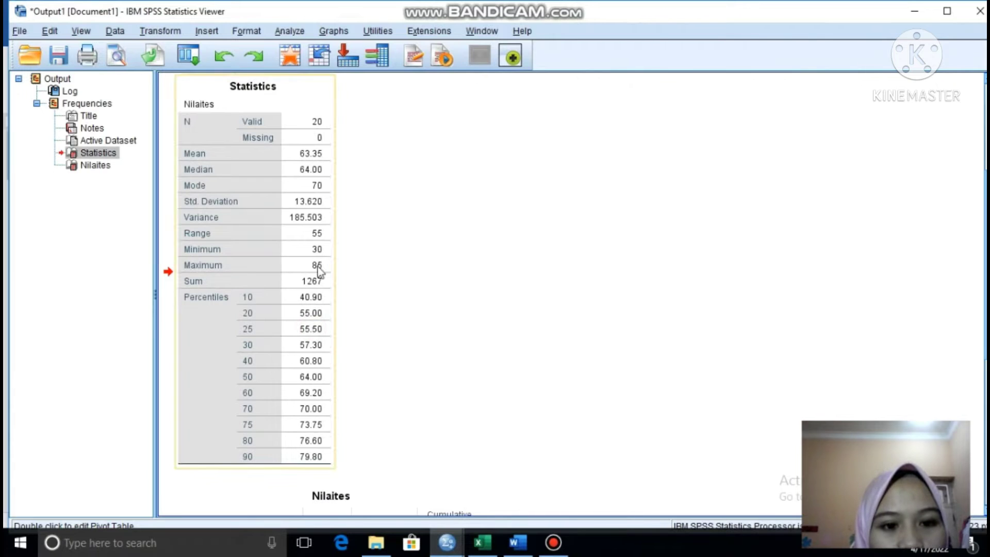
{"action": "left_click", "coordinate": [516, 547]}
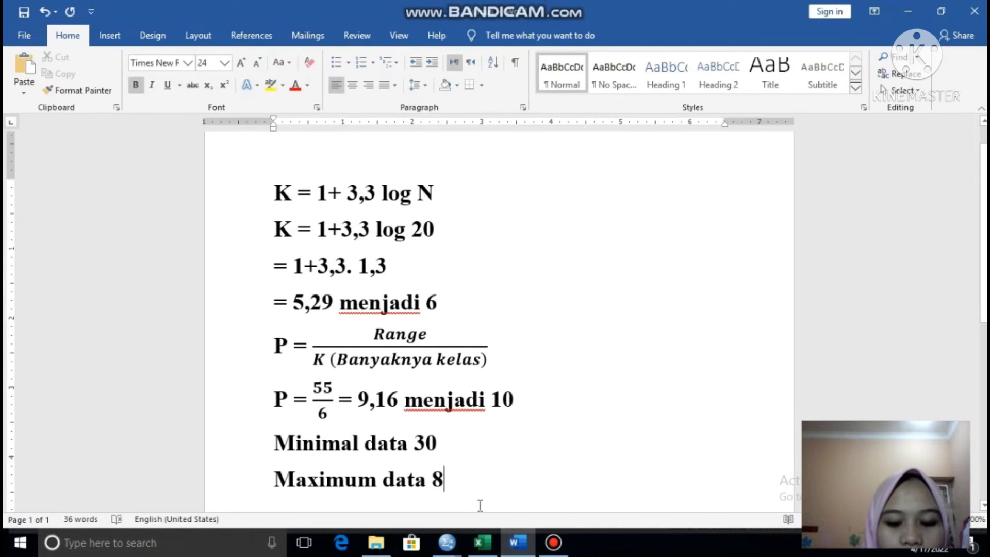
{"action": "type", "text": "5"}
{"action": "key", "text": "Return"}
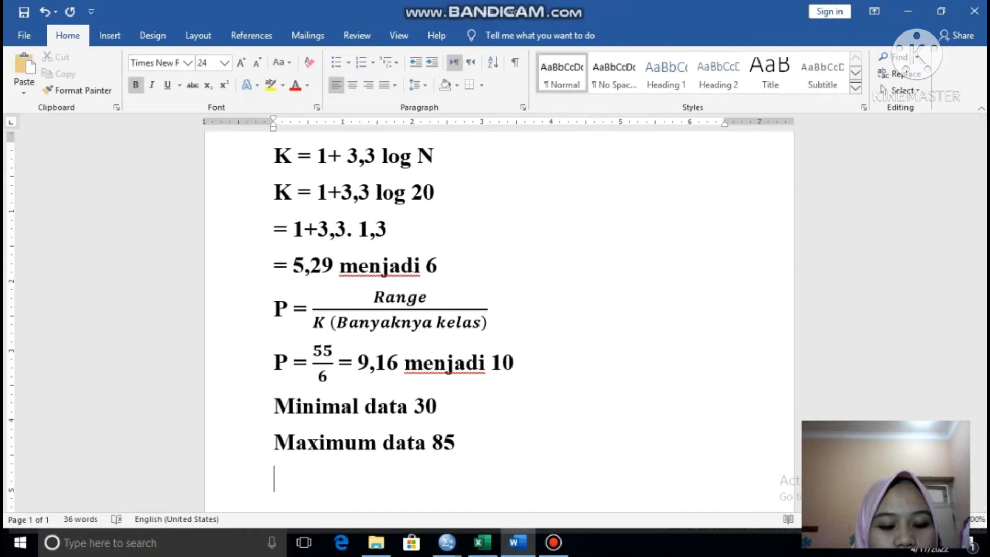
- Enter the first class interval "29 – 38" on its own line below the maximum data, with a spaced dash
{"action": "type", "text": "29"}
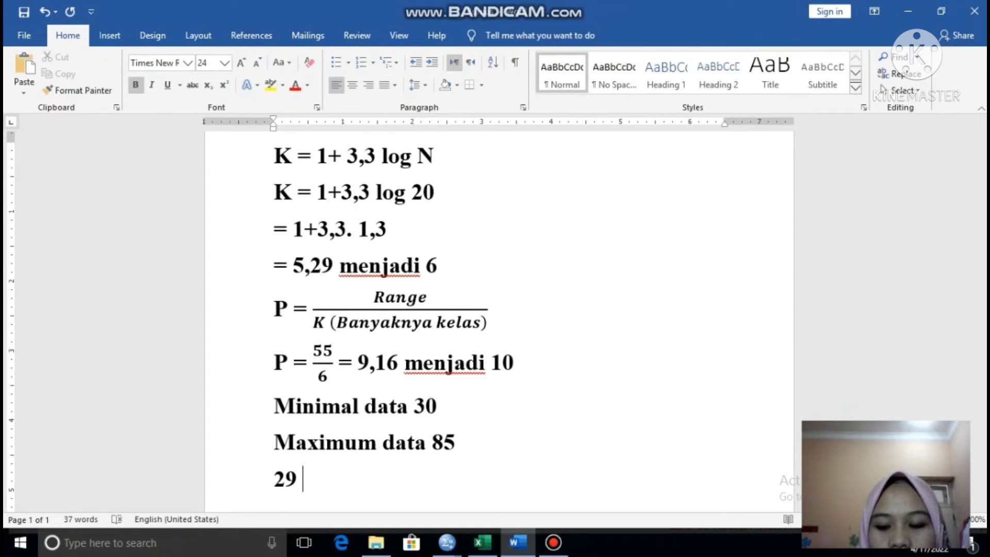
{"action": "type", "text": "38"}
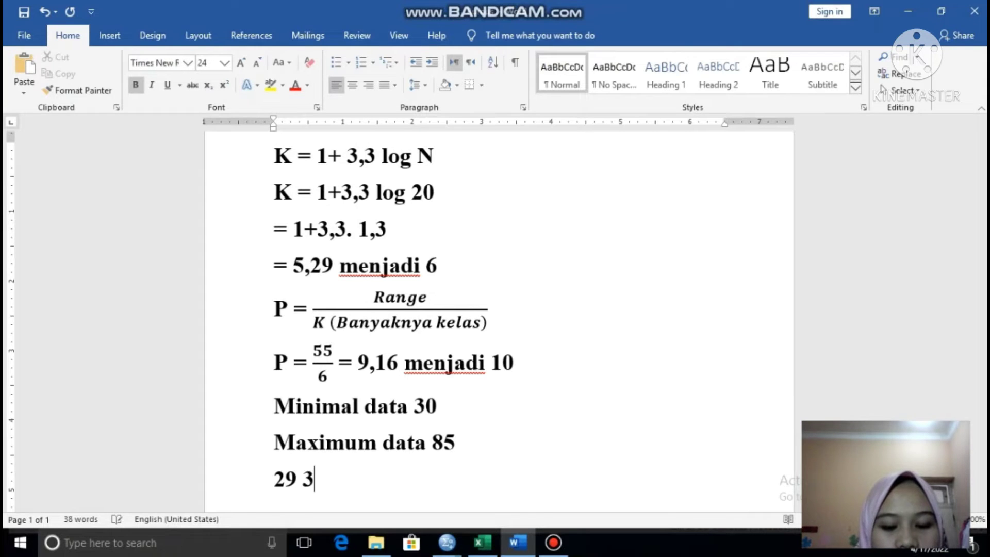
{"action": "left_click", "coordinate": [303, 479]}
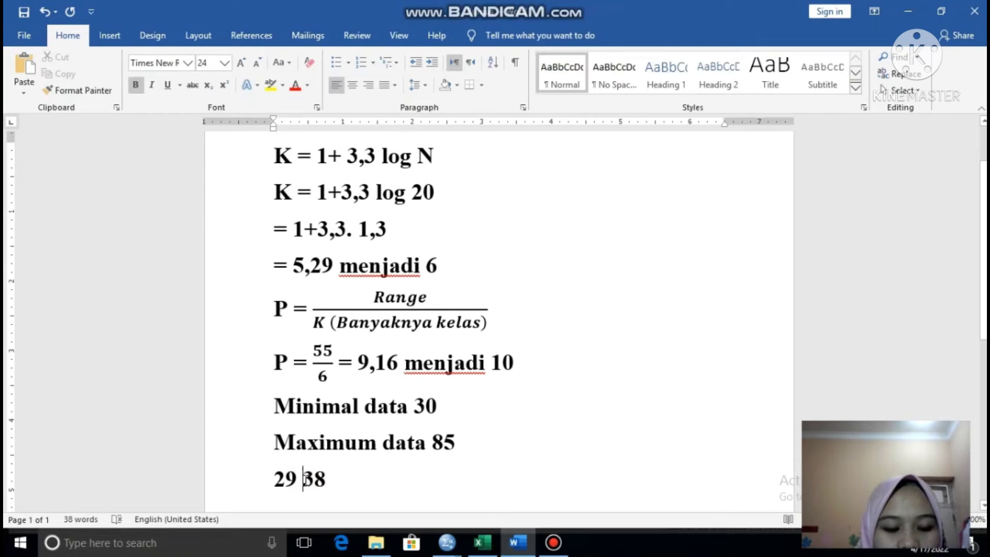
{"action": "type", "text": "_"}
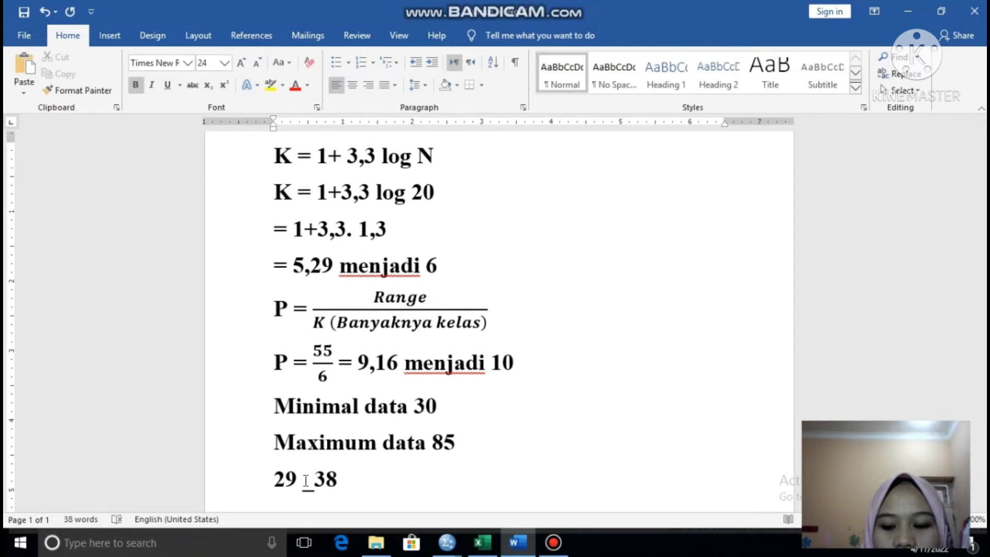
{"action": "key", "text": "BackSpace"}
{"action": "type", "text": "-"}
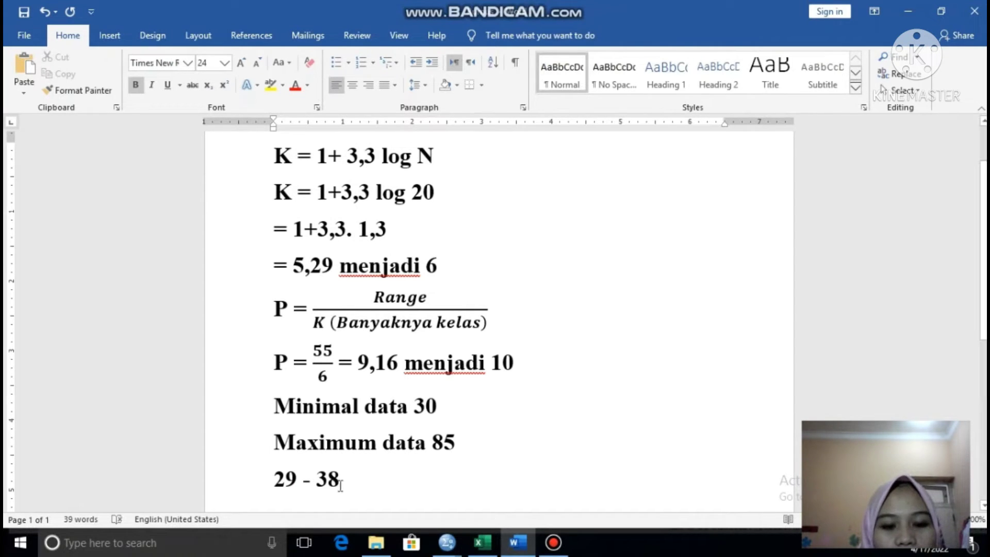
{"action": "left_click", "coordinate": [344, 481]}
{"action": "key", "text": "Return"}
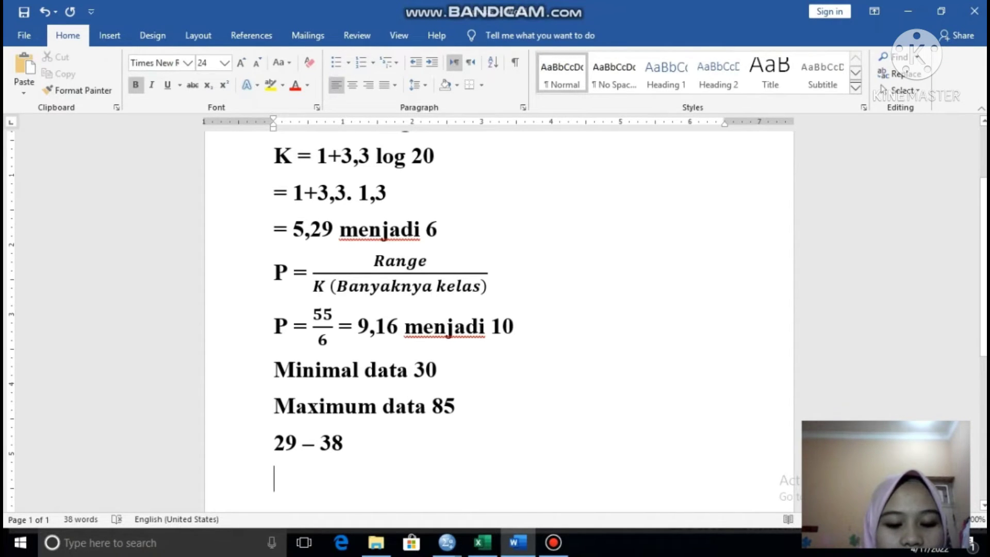
- Add the class intervals "39 – 48" and "49 – 58" on separate lines below the first interval
{"action": "type", "text": "39"}
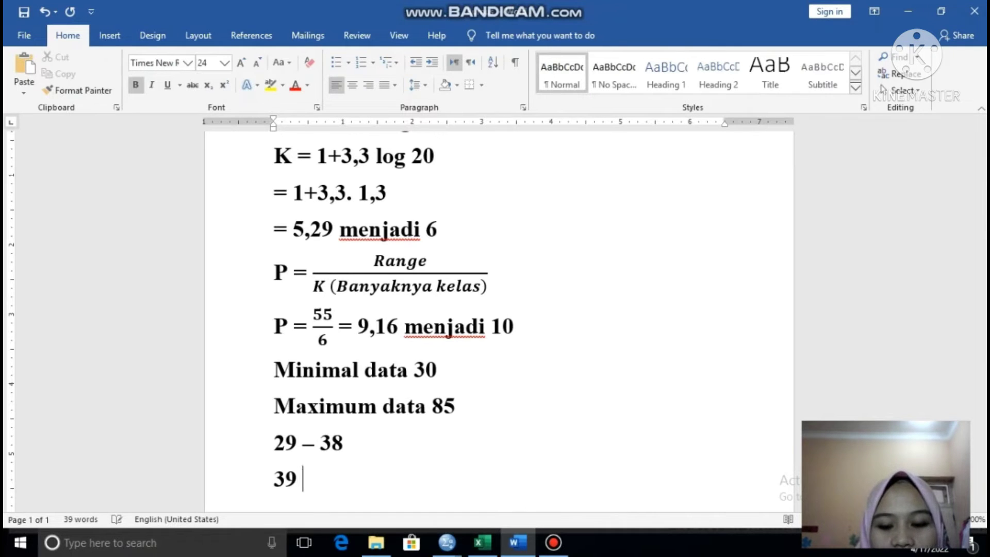
{"action": "type", "text": " -"}
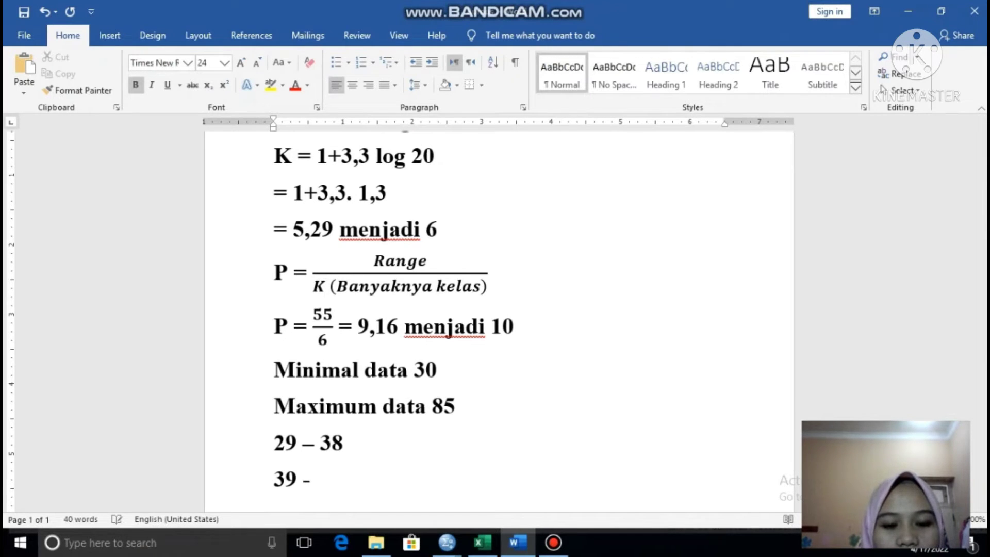
{"action": "type", "text": "8"}
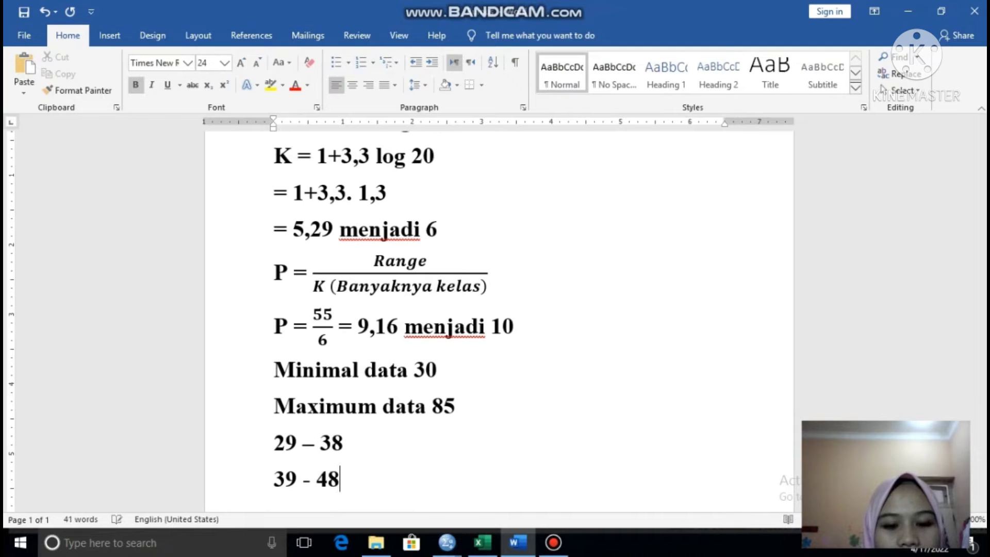
{"action": "key", "text": "Return"}
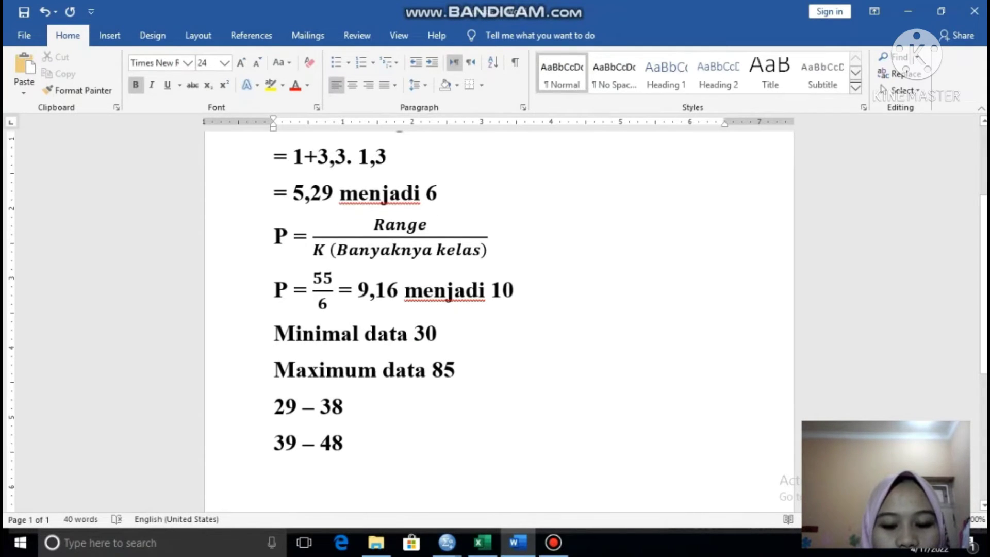
{"action": "type", "text": "49 "}
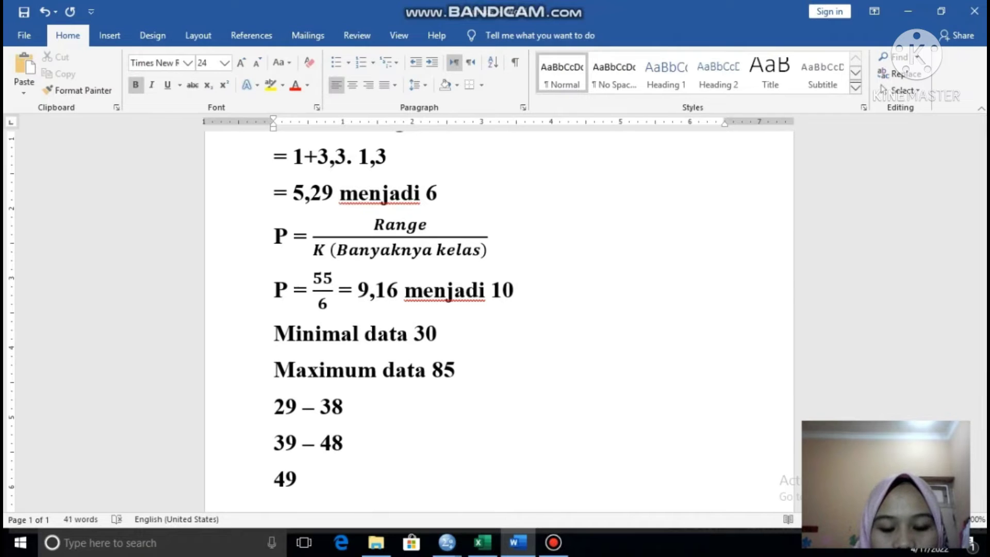
{"action": "type", "text": "- "}
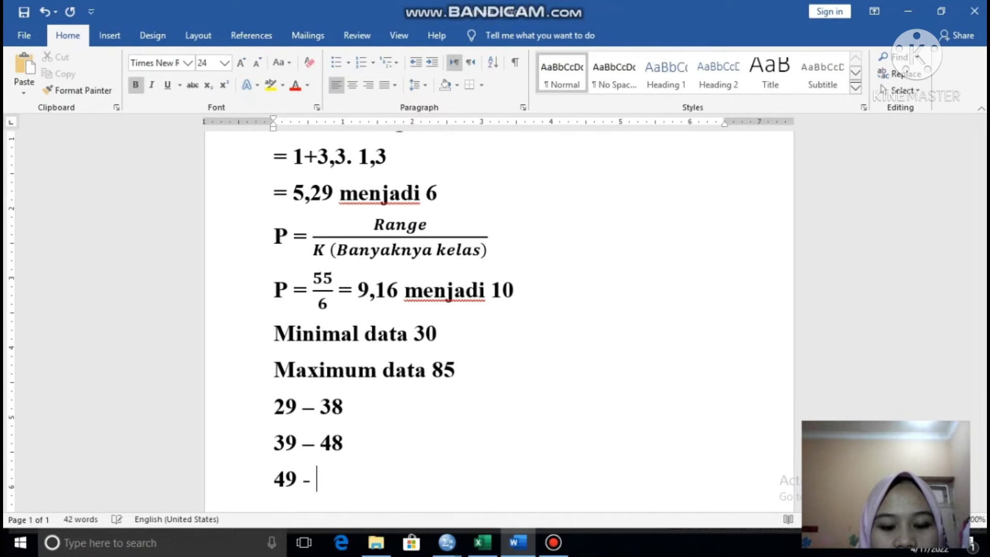
{"action": "type", "text": "58"}
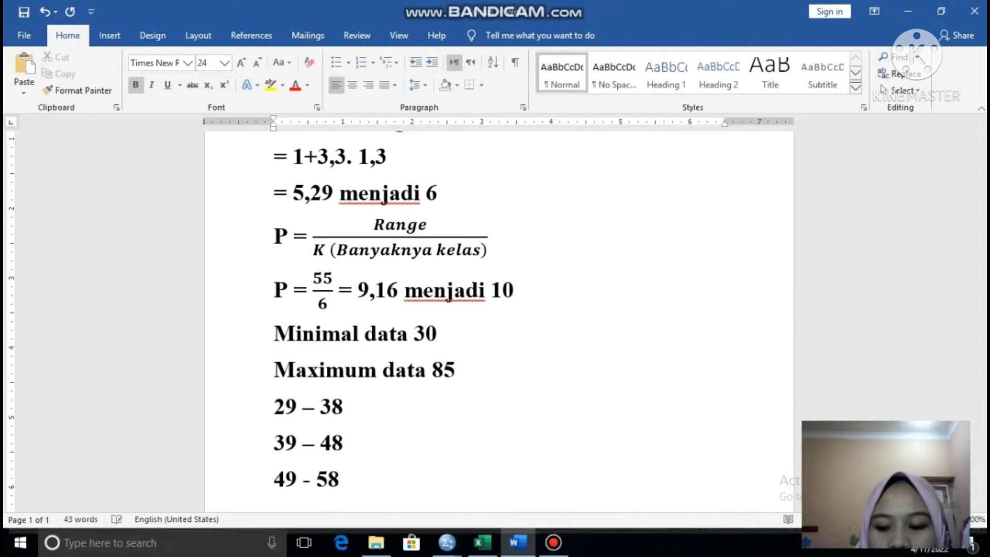
{"action": "key", "text": "Return"}
- Add the fourth class interval "59 - 68" on the next line, with a space before the dash
{"action": "type", "text": "8"}
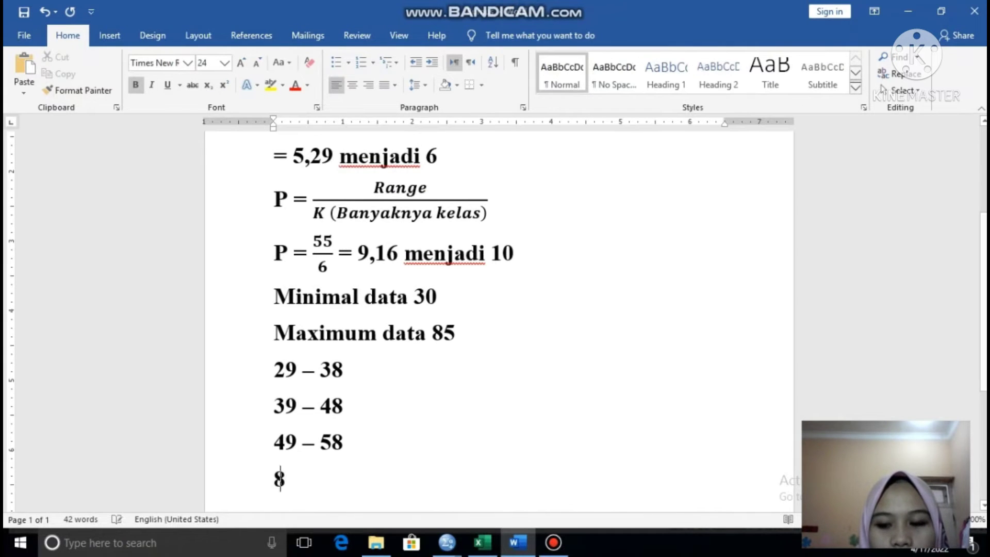
{"action": "key", "text": "BackSpace"}
{"action": "type", "text": "5"}
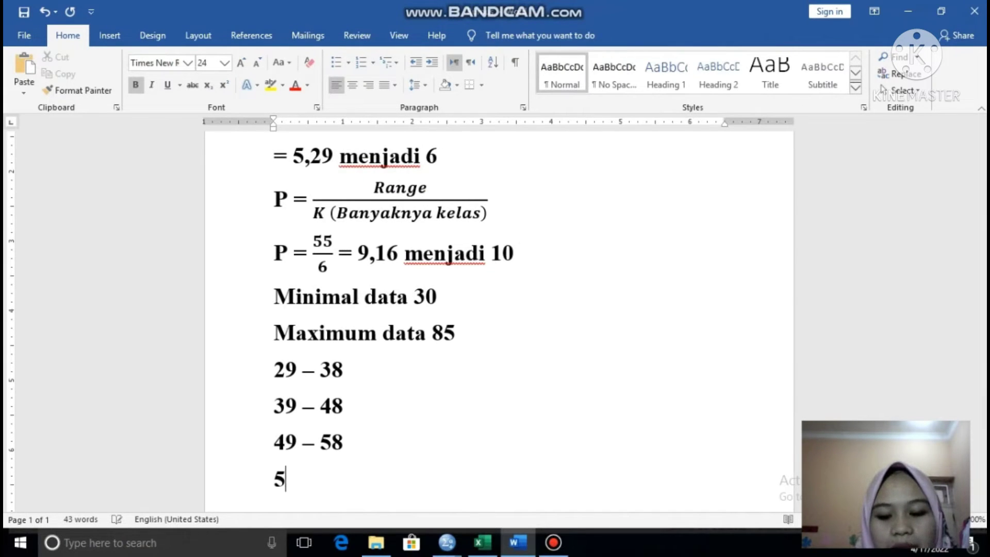
{"action": "type", "text": "9- "}
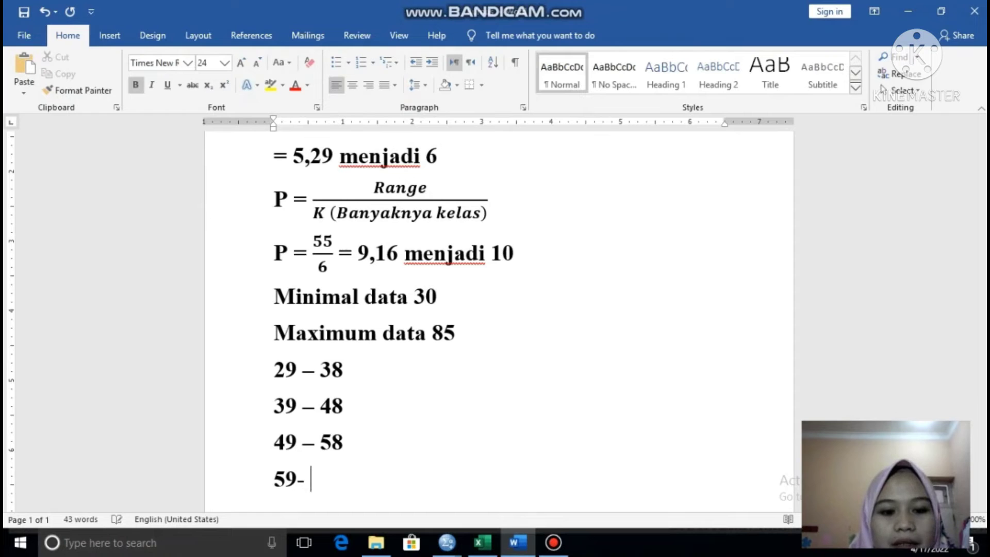
{"action": "type", "text": "68"}
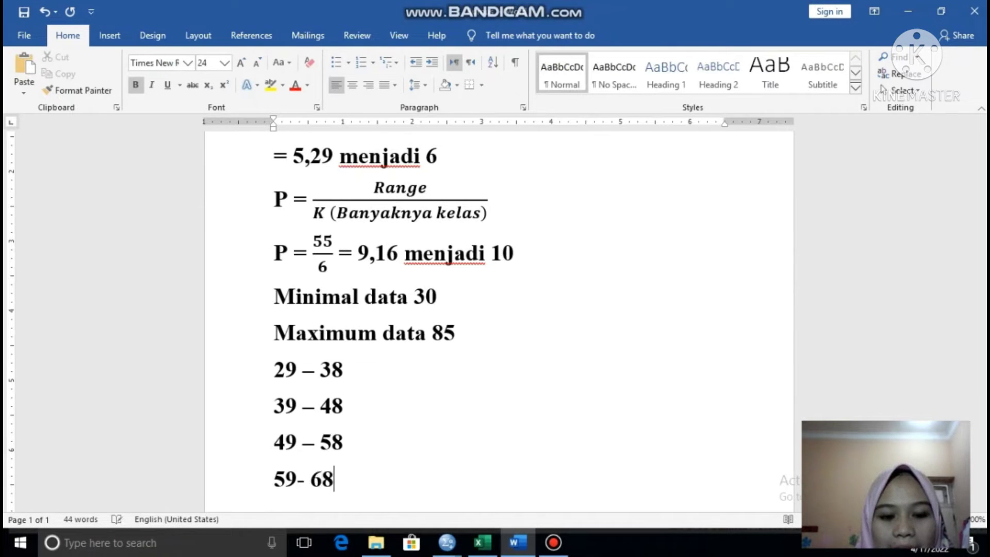
{"action": "key", "text": "Return"}
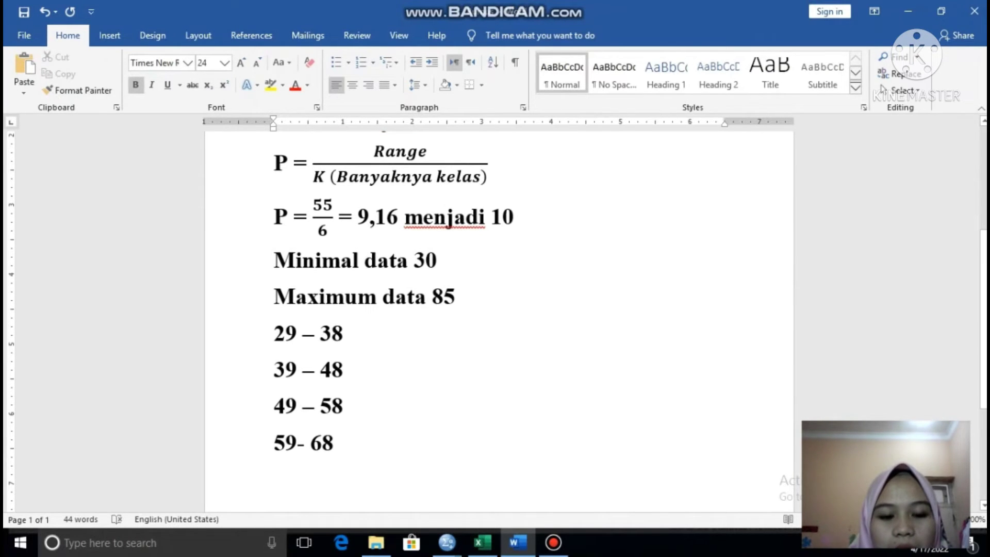
{"action": "left_click", "coordinate": [297, 443]}
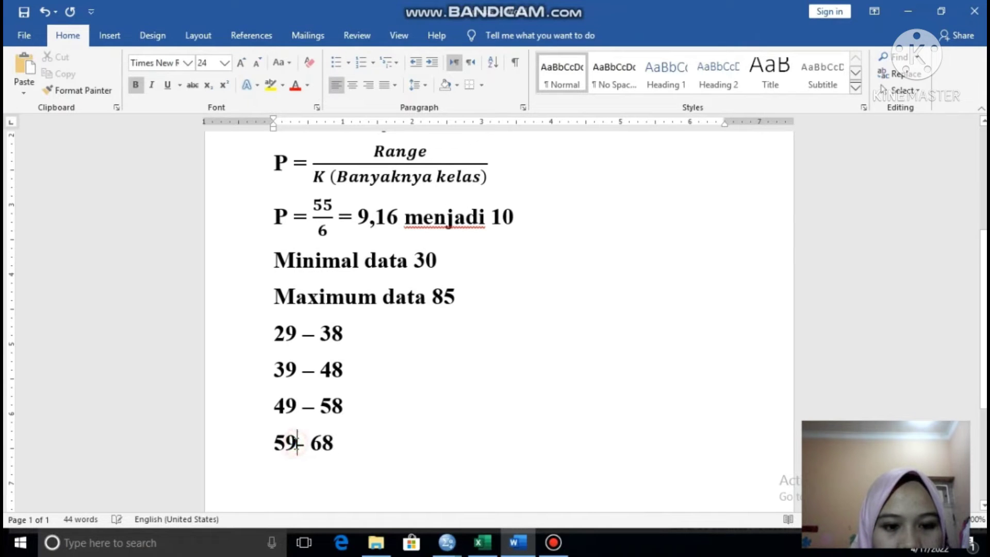
- Add the last two class intervals "69 – 78" and "79 – 88" on separate lines below the fourth interval
{"action": "left_click", "coordinate": [281, 467]}
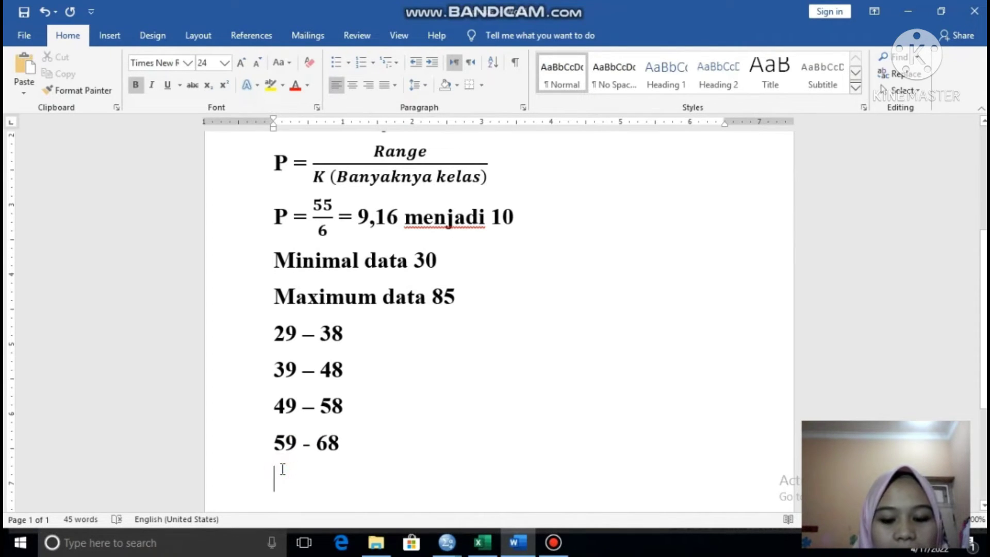
{"action": "type", "text": "69"}
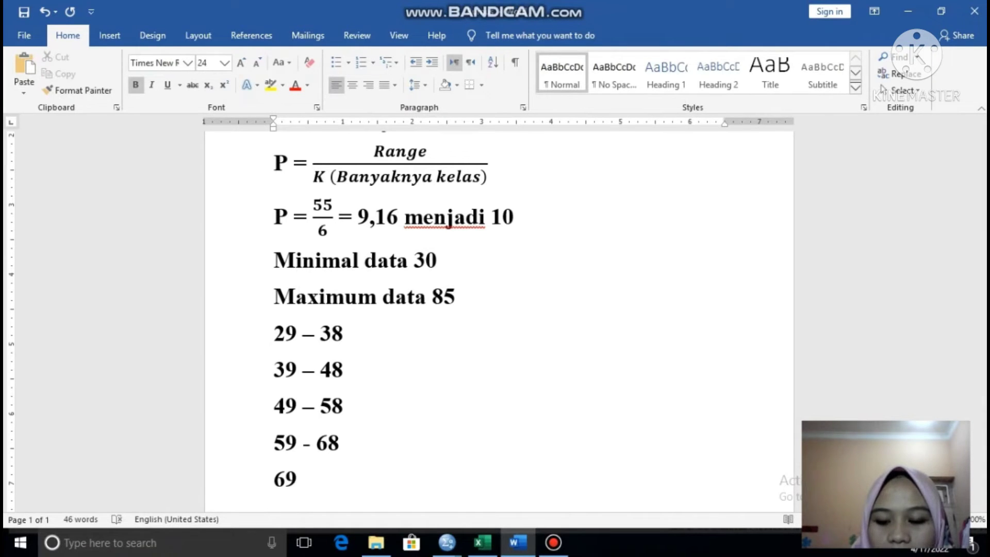
{"action": "type", "text": " - "}
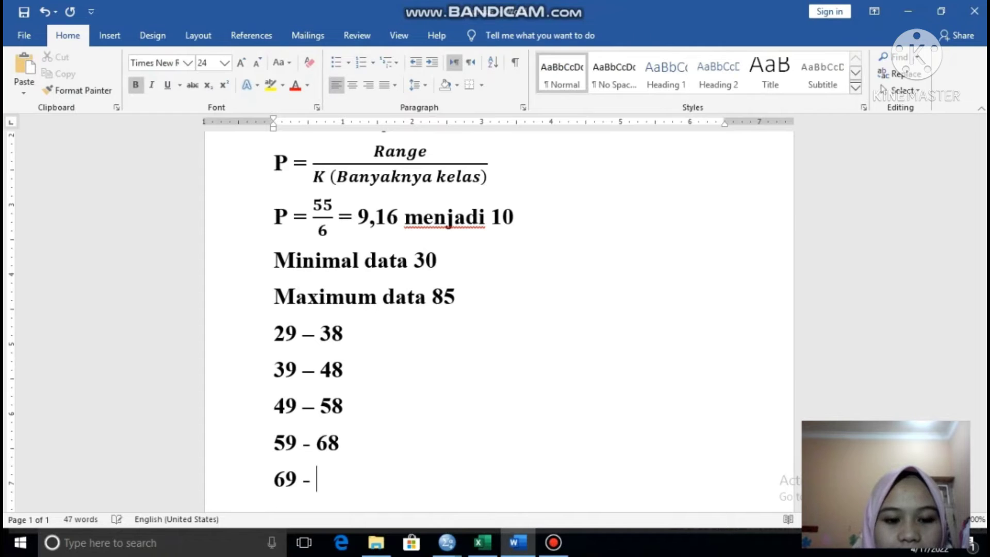
{"action": "type", "text": "78"}
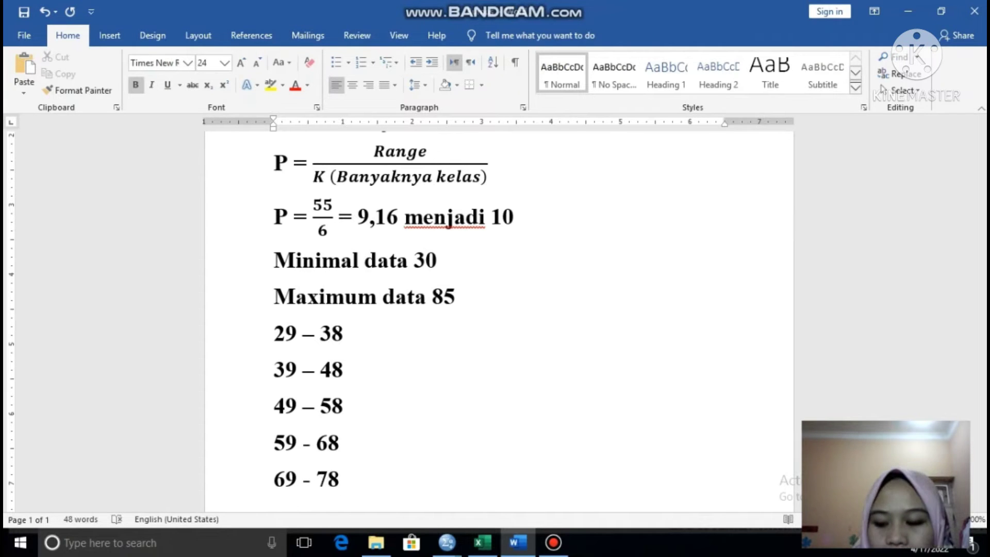
{"action": "key", "text": "Return"}
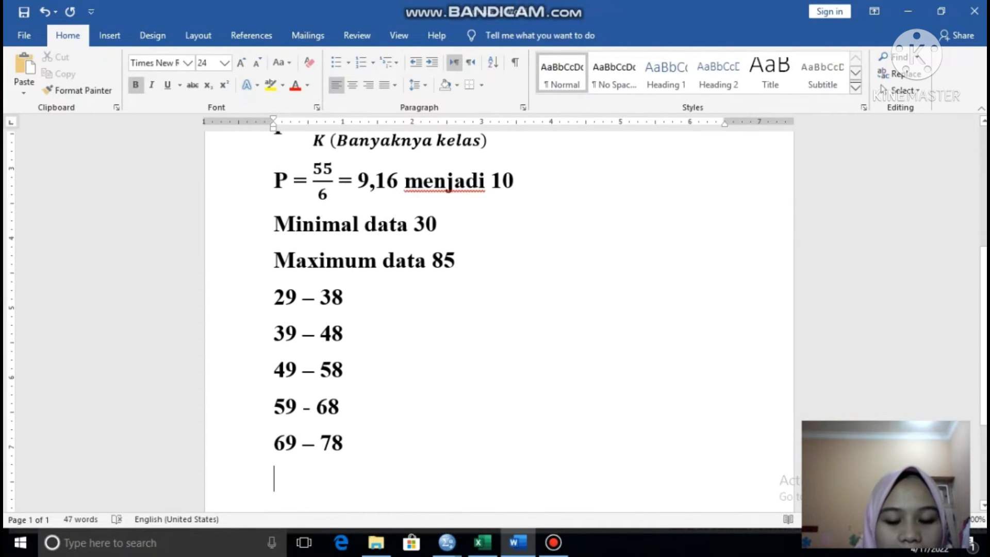
{"action": "type", "text": "7"}
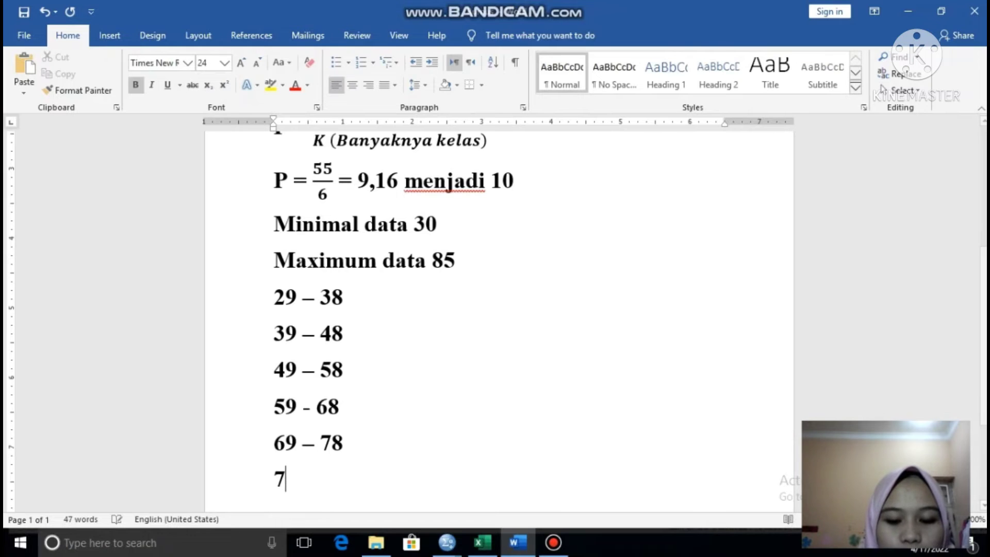
{"action": "type", "text": "9 -"}
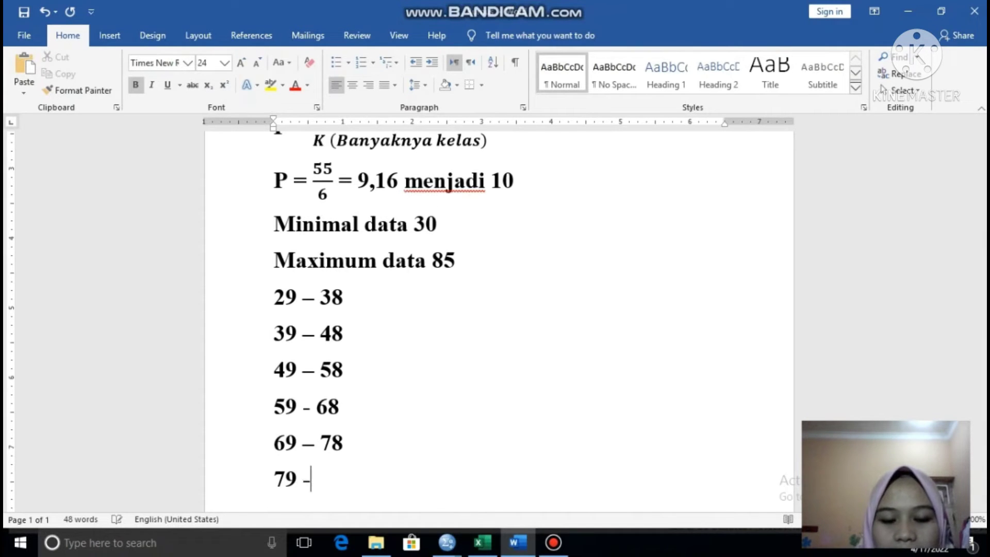
{"action": "type", "text": " 8"}
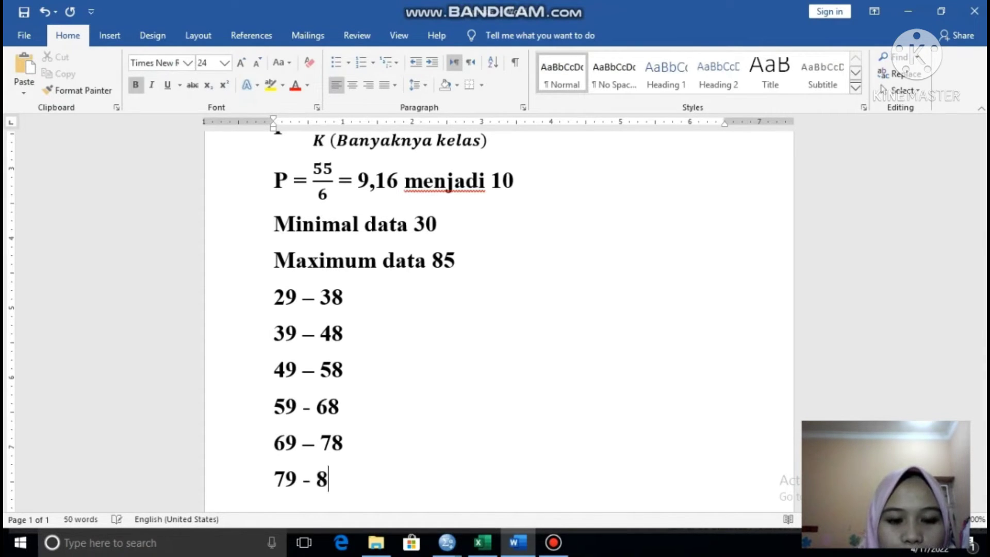
{"action": "type", "text": "8"}
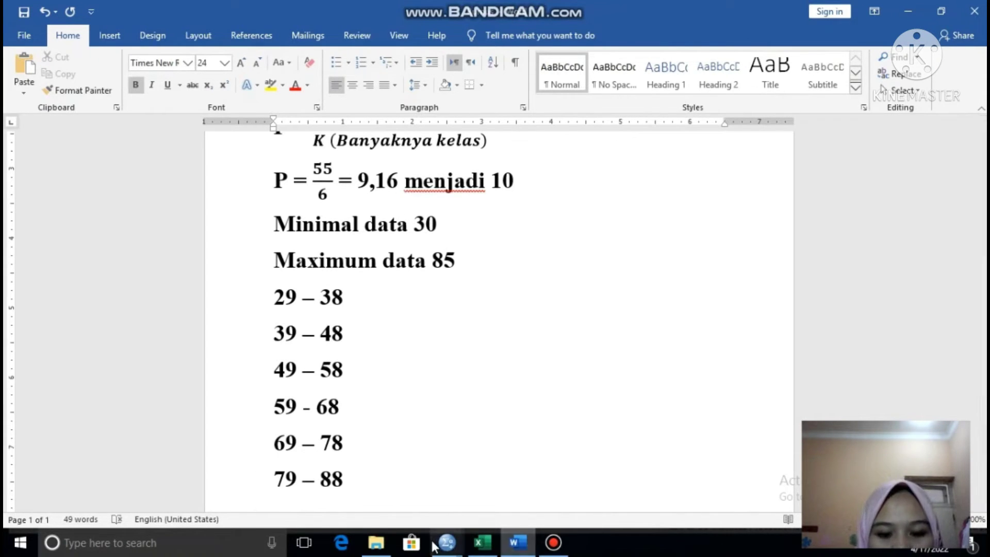
- Switch to the SPSS Data Editor and set up Recode into Different Variables with Nilaites as the input variable
{"action": "mouse_move", "coordinate": [447, 549]}
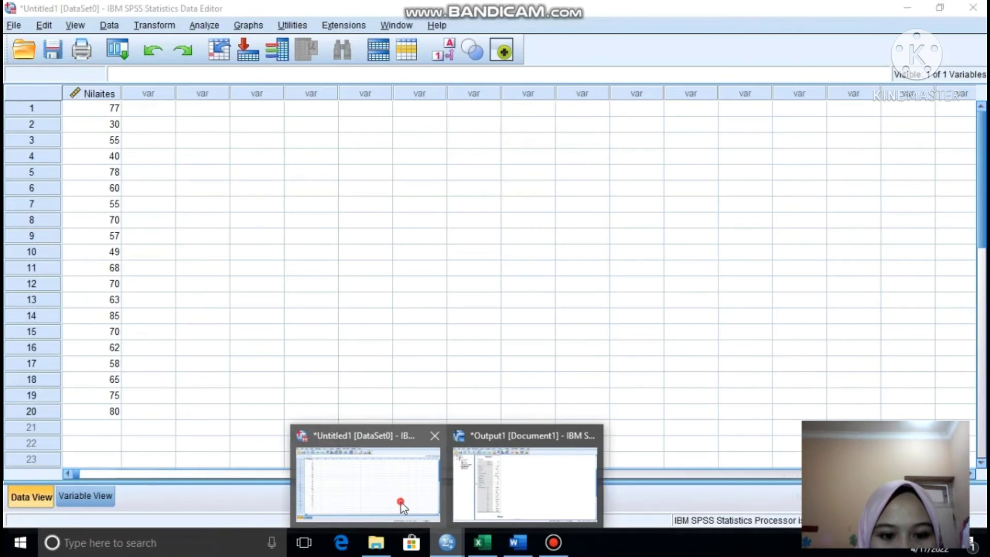
{"action": "left_click", "coordinate": [401, 502]}
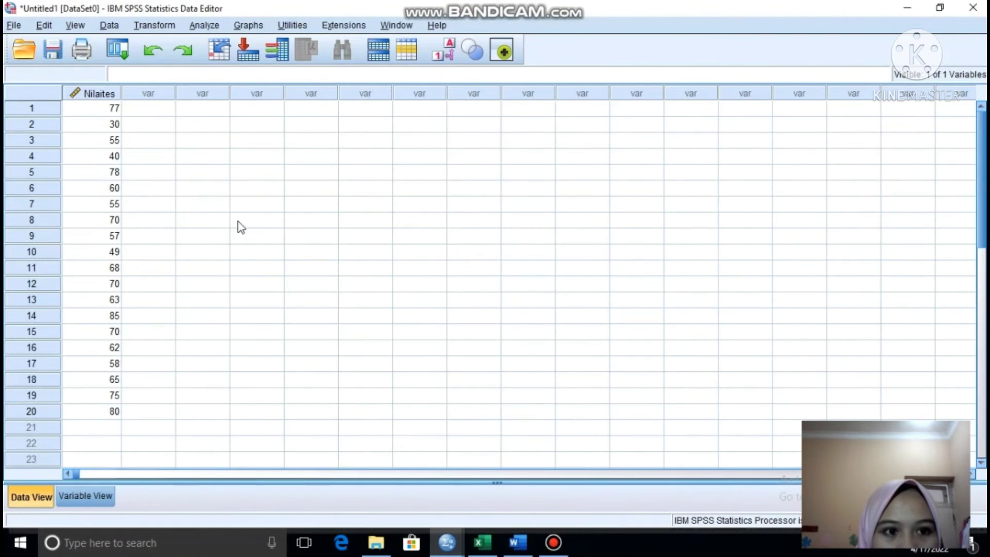
{"action": "left_click", "coordinate": [163, 26]}
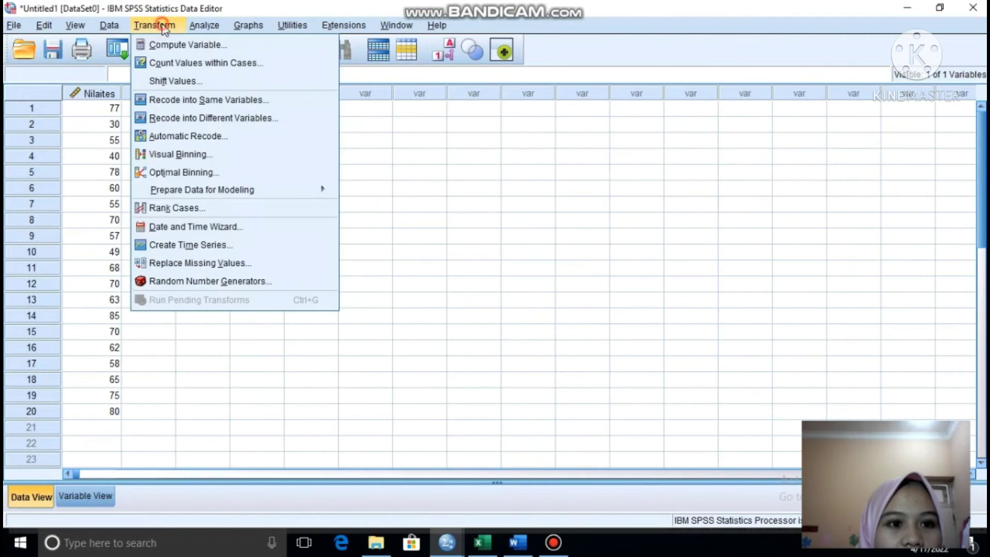
{"action": "left_click", "coordinate": [197, 118]}
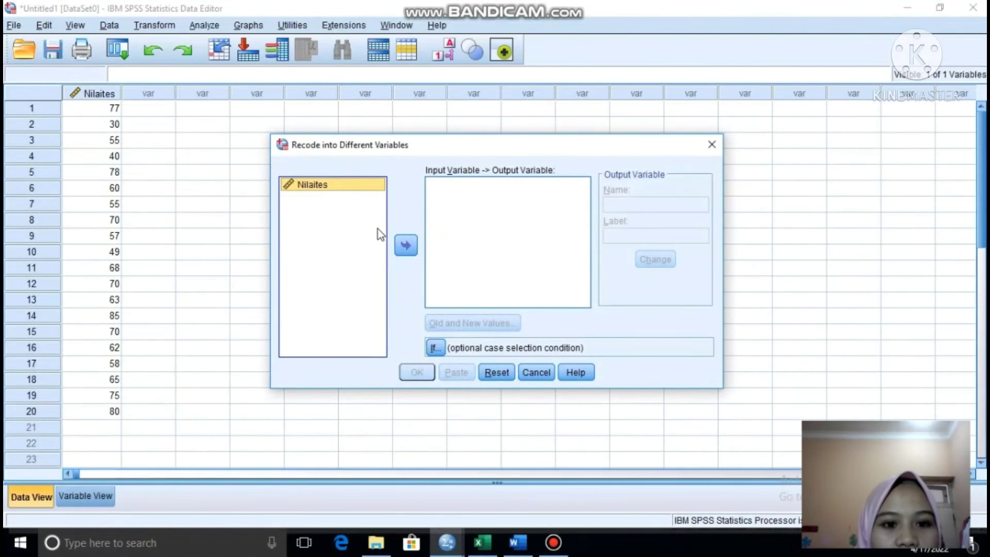
{"action": "left_click", "coordinate": [409, 248]}
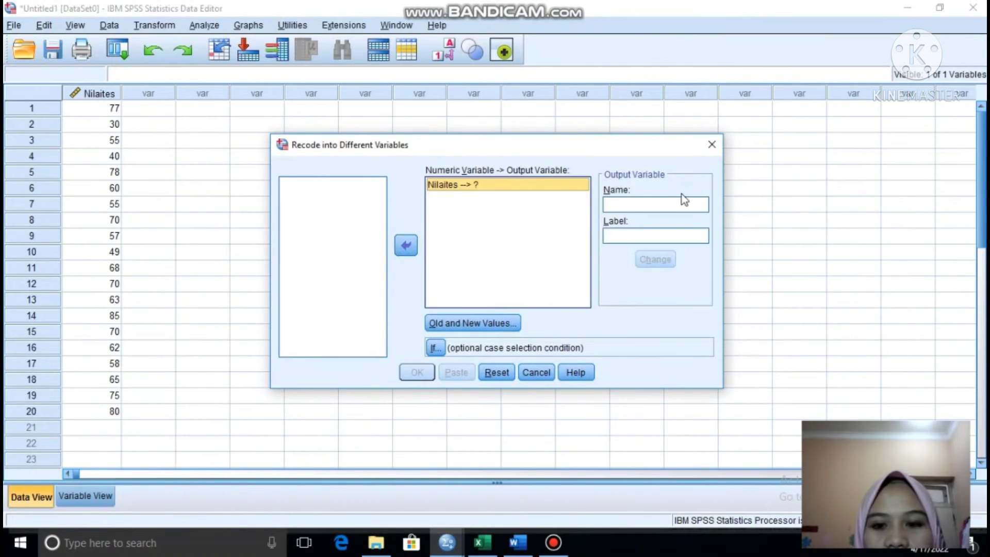
- Name the output variable NilaitesA with the label "nilai tes literasi" and apply it to Nilaites
{"action": "left_click", "coordinate": [665, 204]}
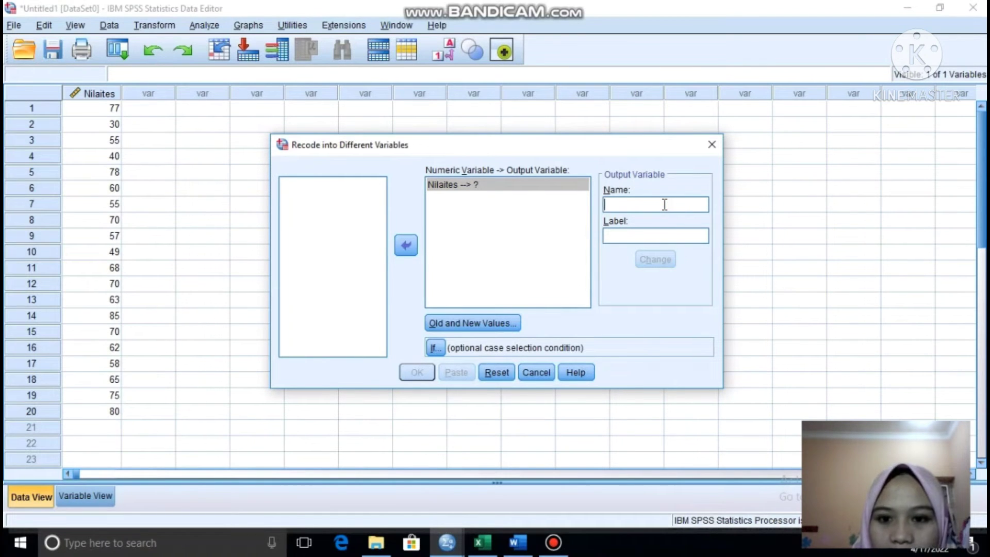
{"action": "type", "text": "Nilai"}
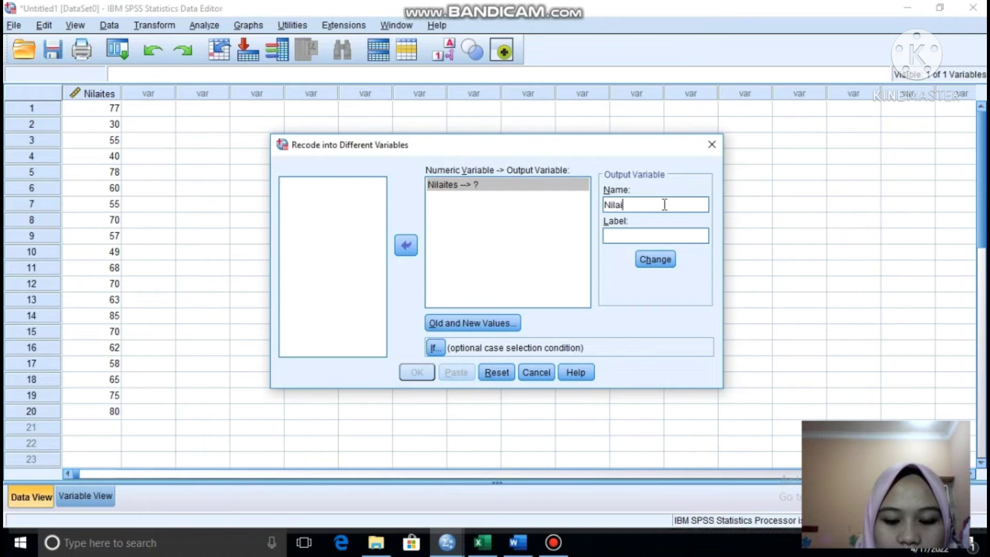
{"action": "type", "text": "tesA"}
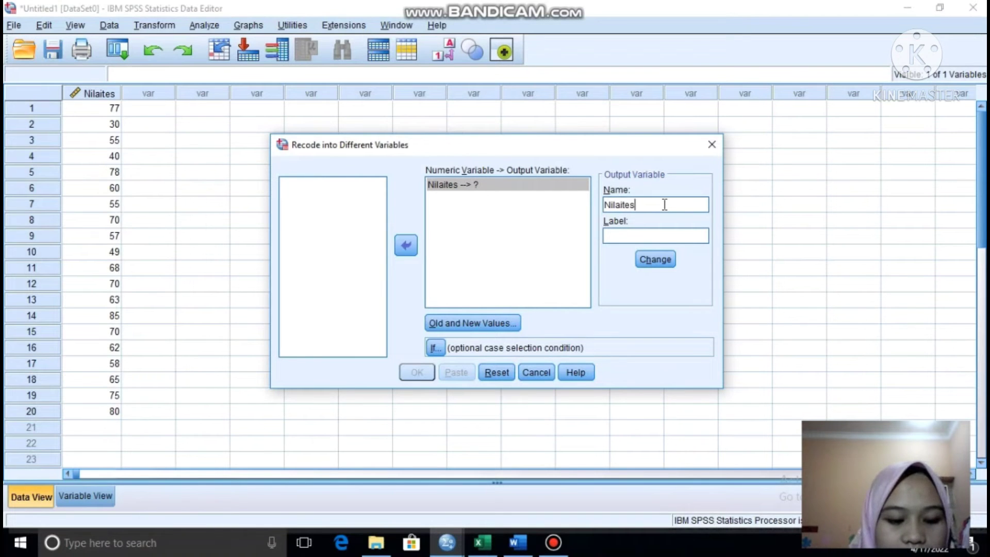
{"action": "left_click", "coordinate": [664, 234]}
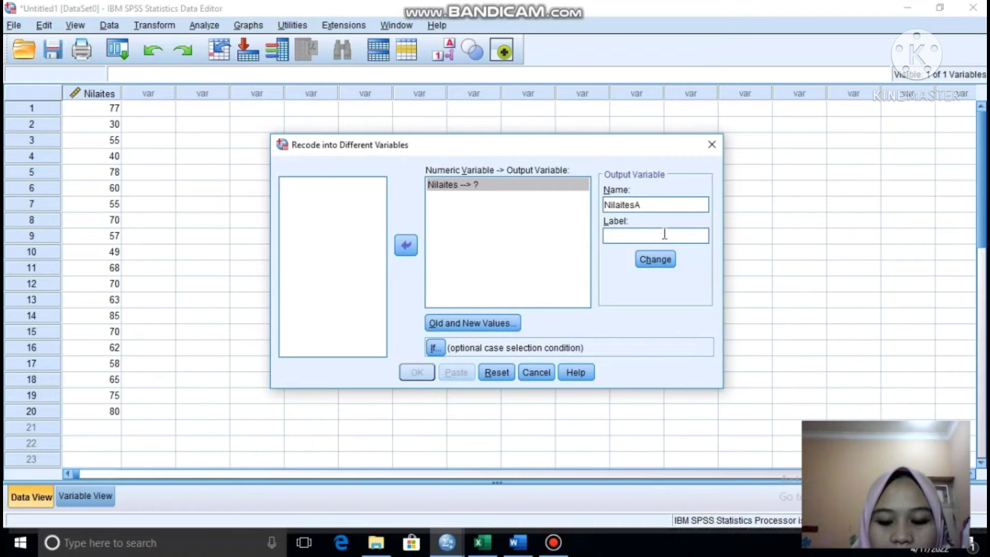
{"action": "type", "text": "nilai "}
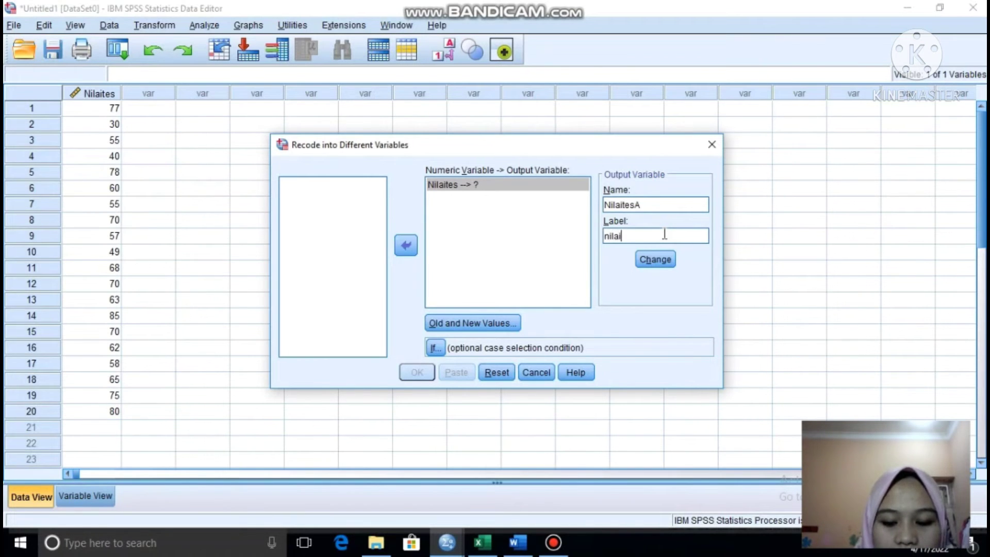
{"action": "type", "text": "tes"}
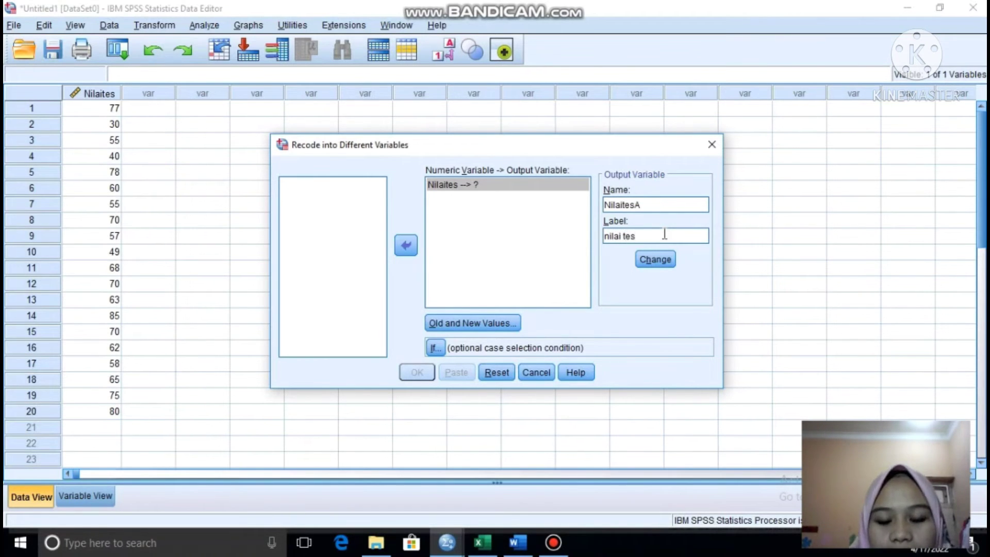
{"action": "type", "text": " liters"}
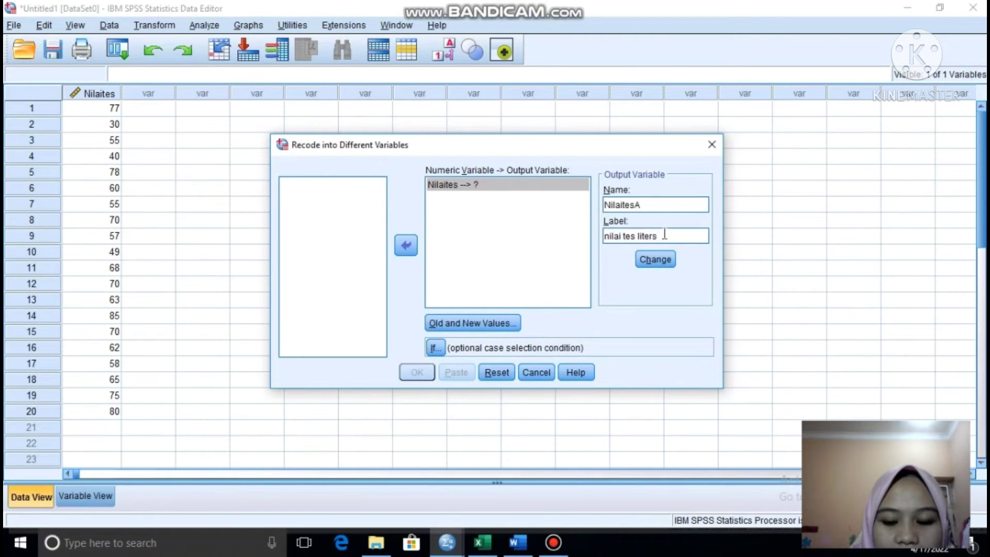
{"action": "key", "text": "BackSpace"}
{"action": "type", "text": "as"}
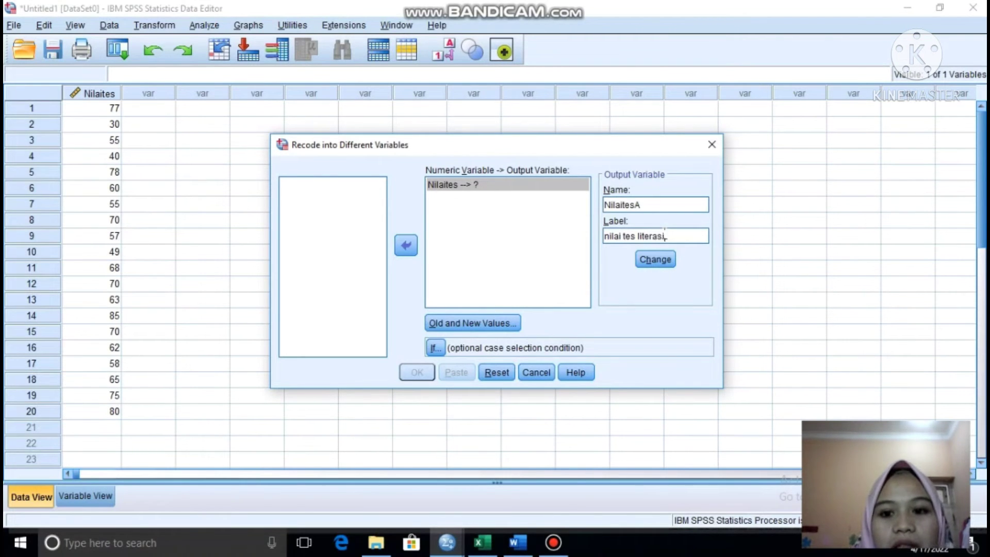
{"action": "type", "text": "i"}
{"action": "left_click", "coordinate": [662, 261]}
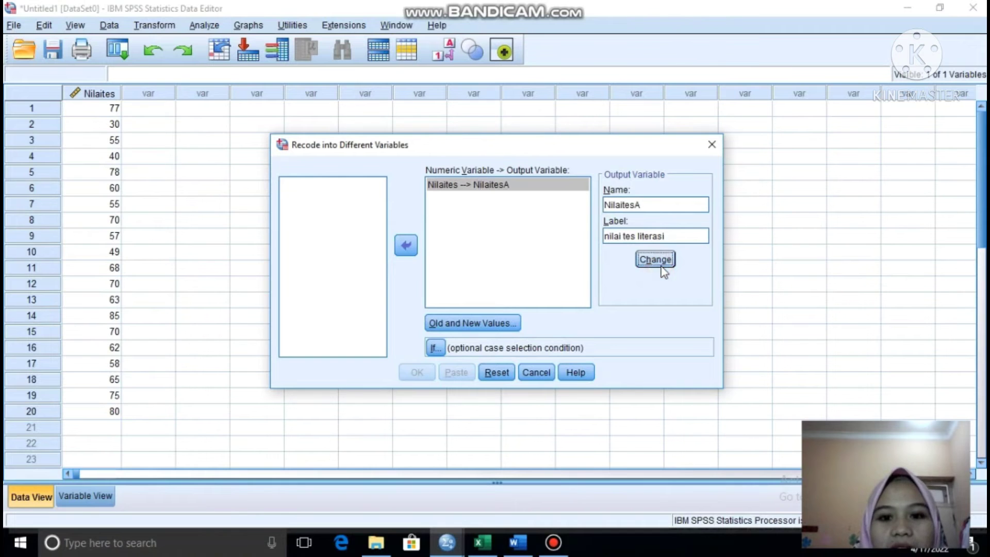
- Define the first recode rule in the old and new values, mapping the range 29 through 38 to 1
{"action": "left_click", "coordinate": [489, 323]}
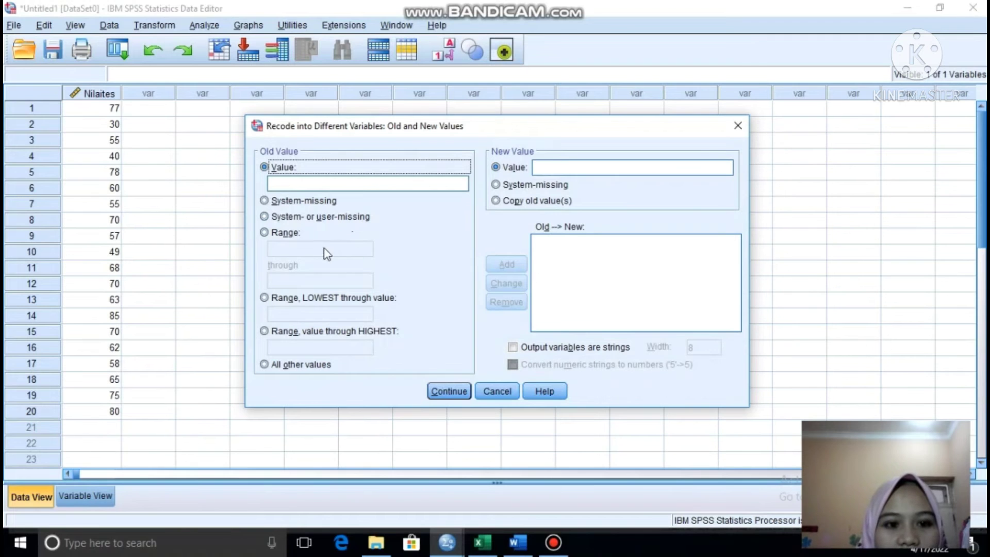
{"action": "left_click", "coordinate": [264, 232]}
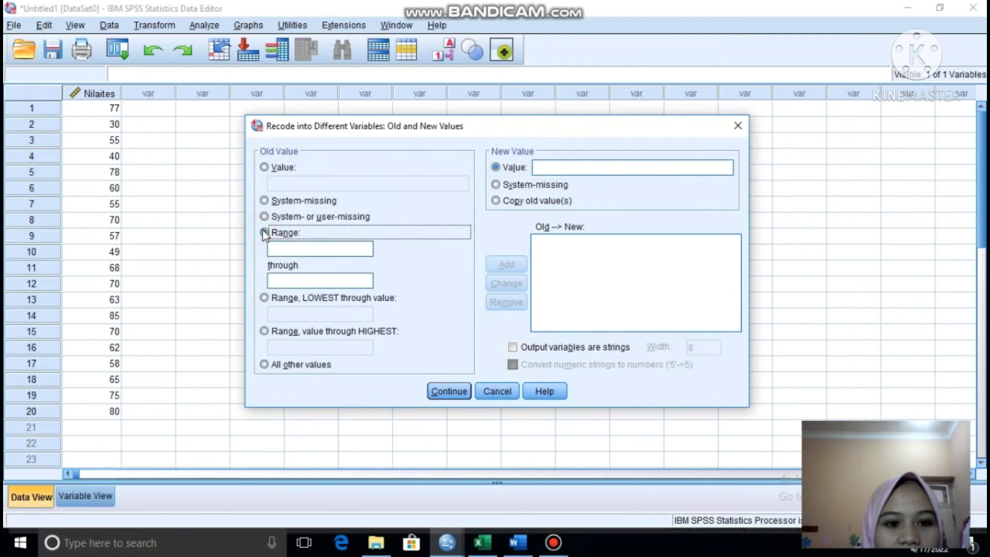
{"action": "left_click", "coordinate": [285, 249]}
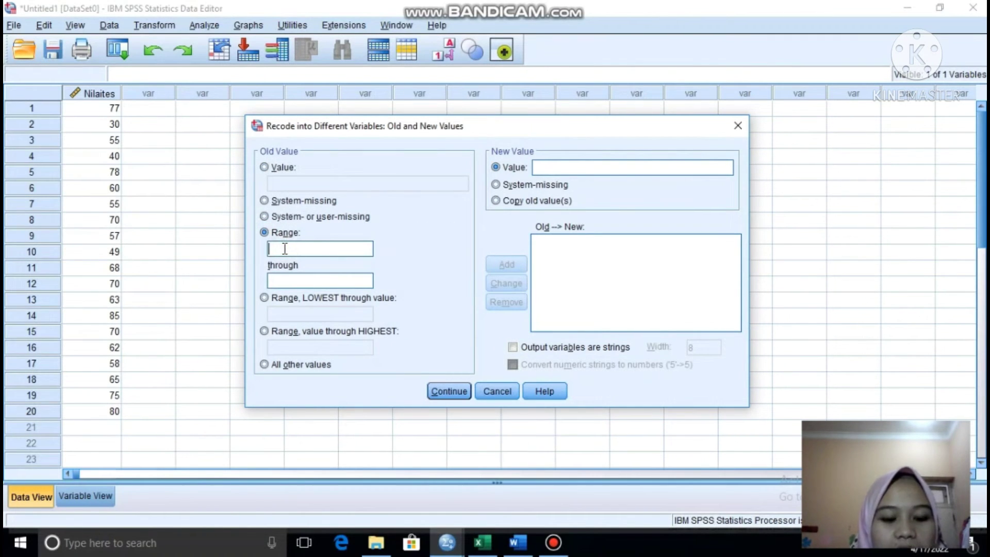
{"action": "type", "text": "29"}
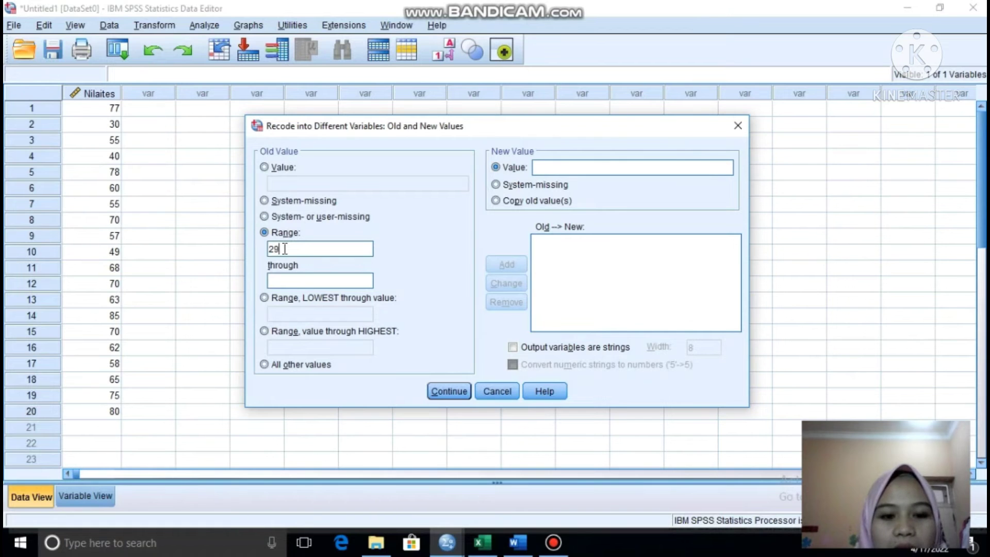
{"action": "left_click", "coordinate": [295, 280]}
{"action": "type", "text": "38"}
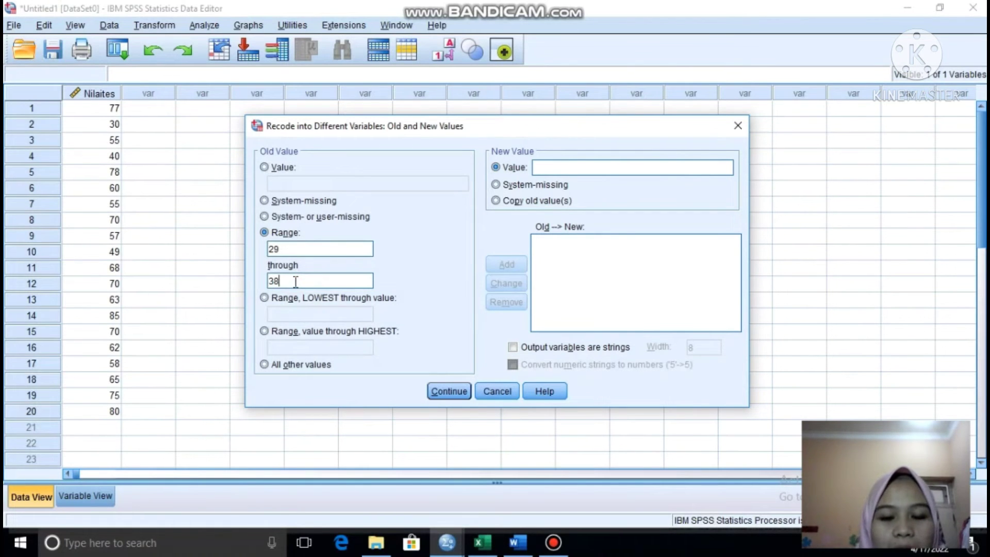
{"action": "left_click", "coordinate": [555, 167]}
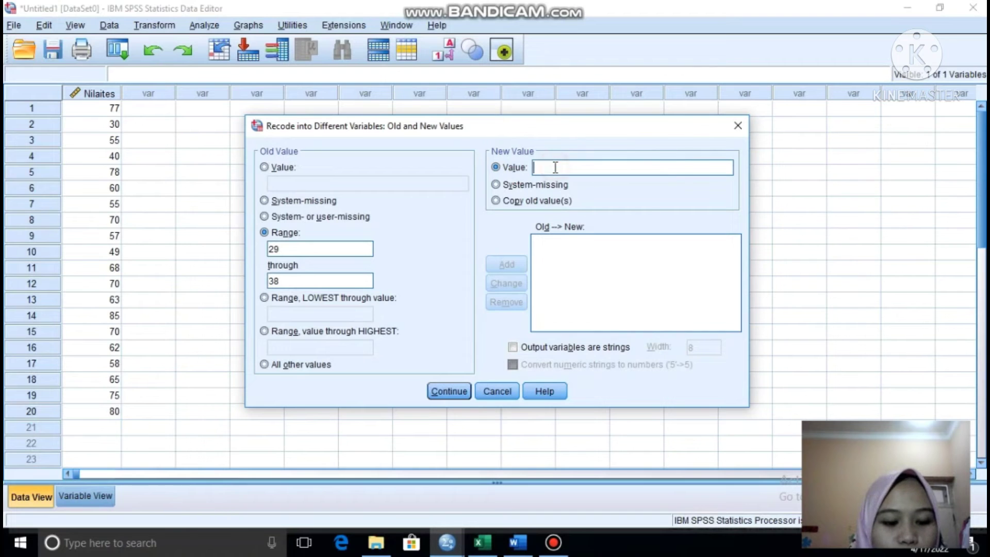
{"action": "type", "text": "1"}
{"action": "left_click", "coordinate": [513, 265]}
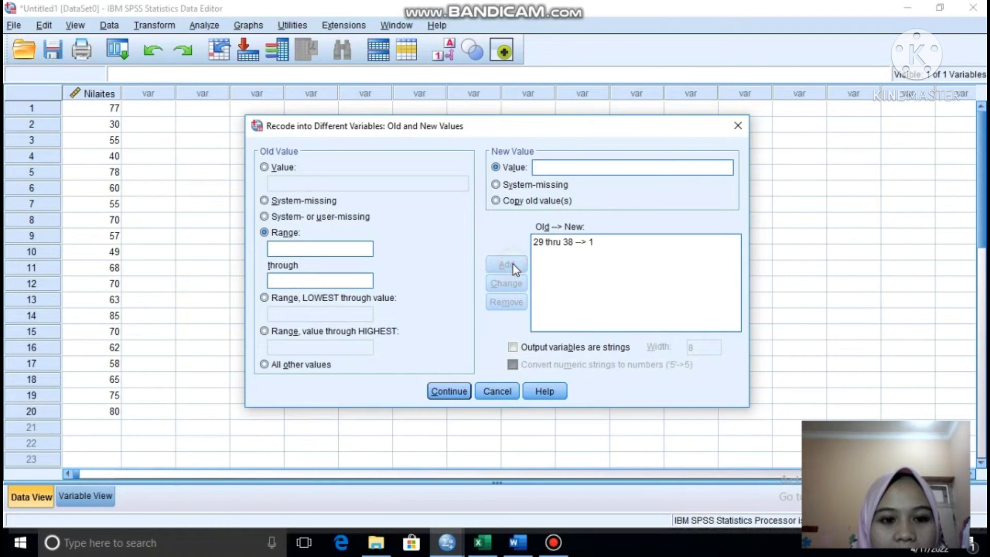
- Add the second recode rule, mapping the range 39 through 48 to the new value 2
{"action": "left_click", "coordinate": [281, 248]}
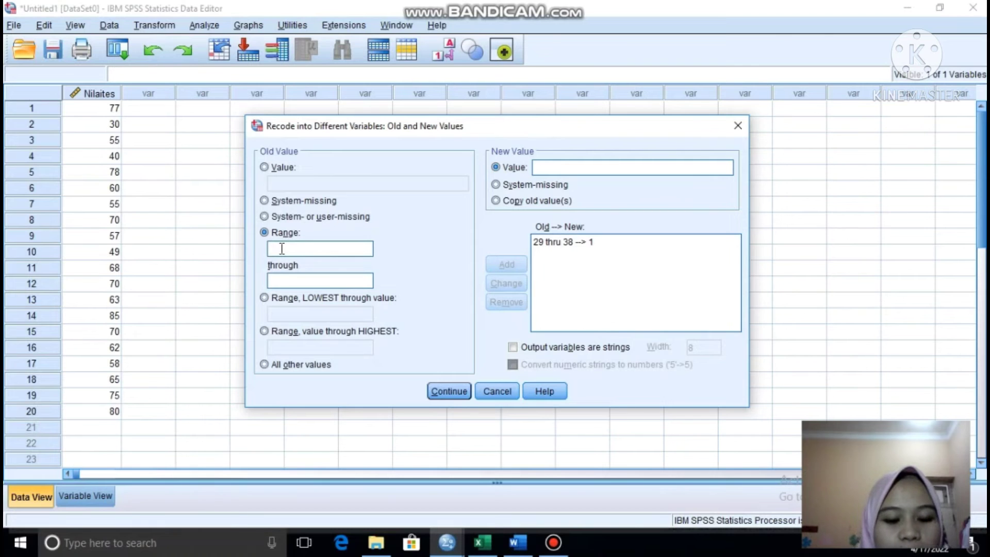
{"action": "type", "text": "39"}
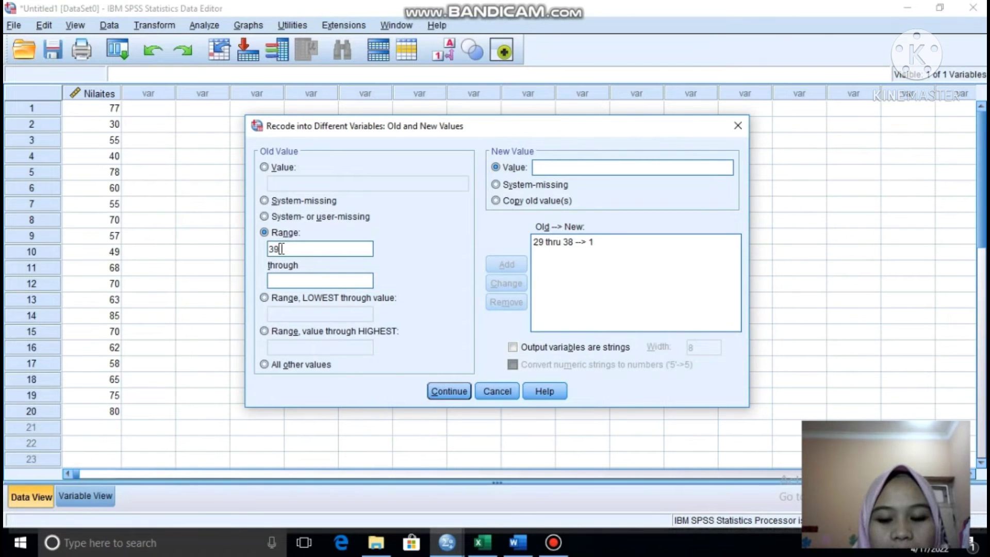
{"action": "left_click", "coordinate": [287, 278]}
{"action": "type", "text": "48"}
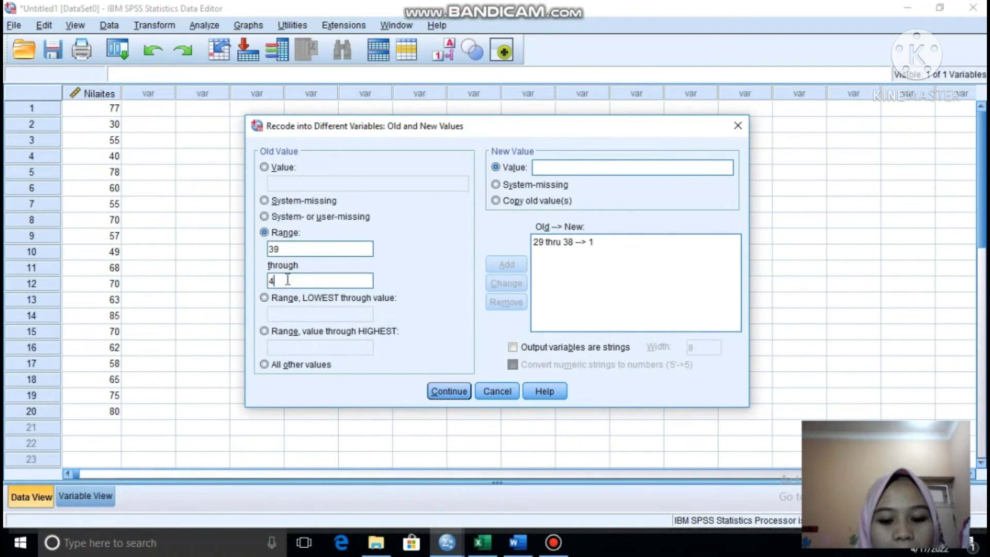
{"action": "left_click", "coordinate": [534, 168]}
{"action": "type", "text": "2"}
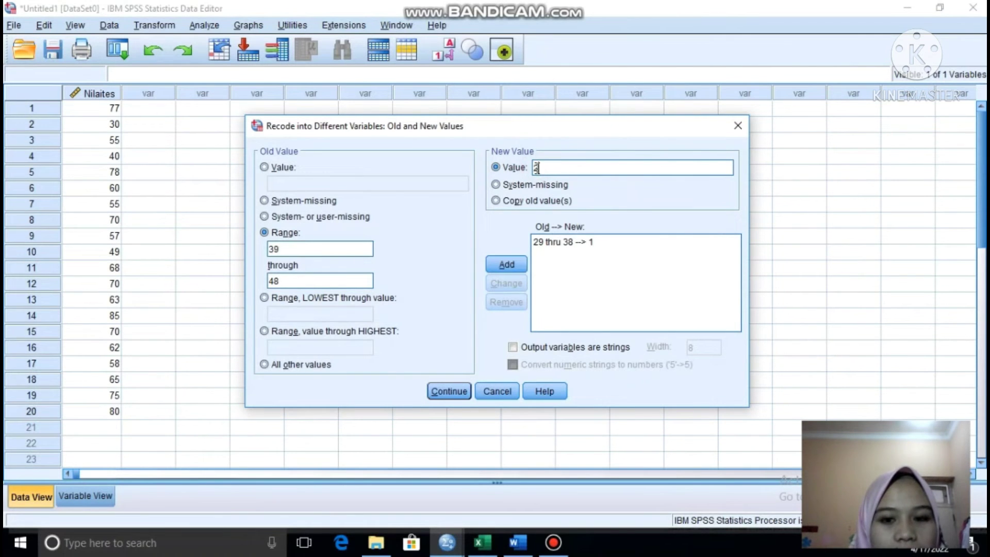
{"action": "left_click", "coordinate": [506, 264]}
- Add the third recode rule, mapping the range 49 through 58 to the new value 3
{"action": "left_click", "coordinate": [292, 250]}
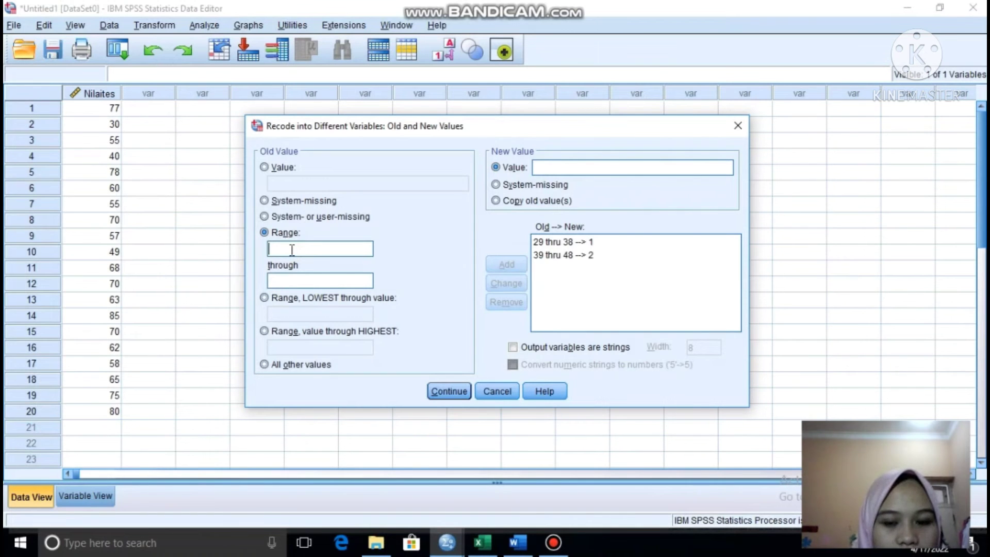
{"action": "type", "text": "49"}
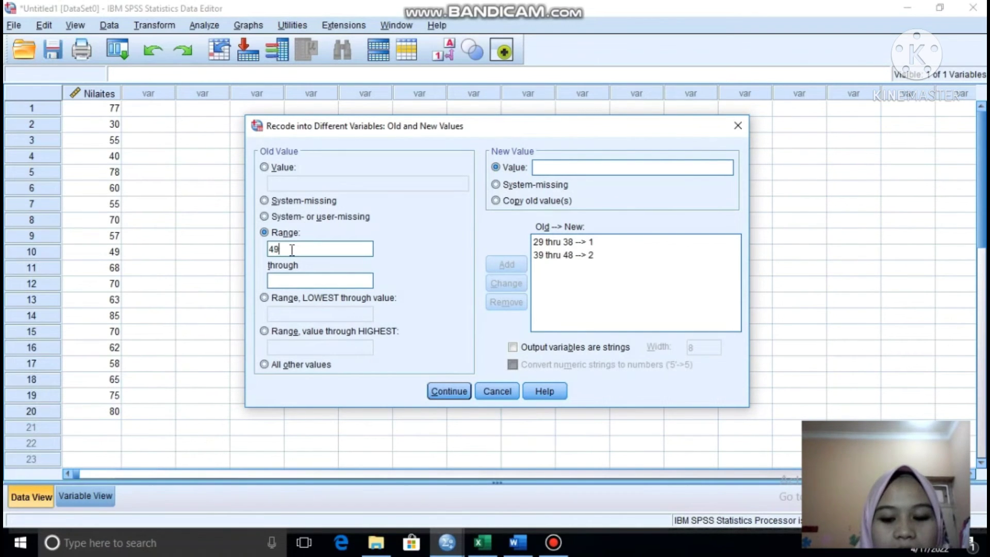
{"action": "left_click", "coordinate": [294, 279]}
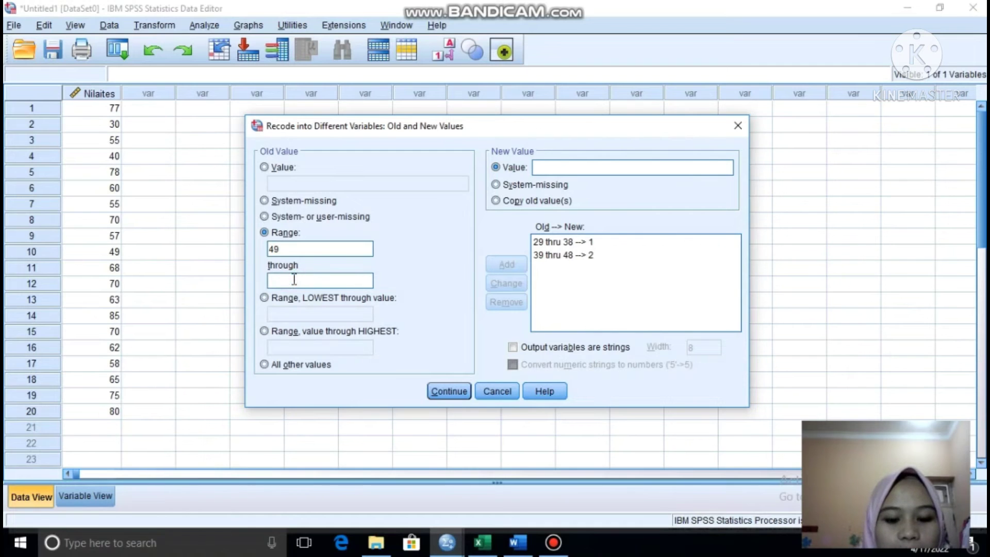
{"action": "type", "text": "58"}
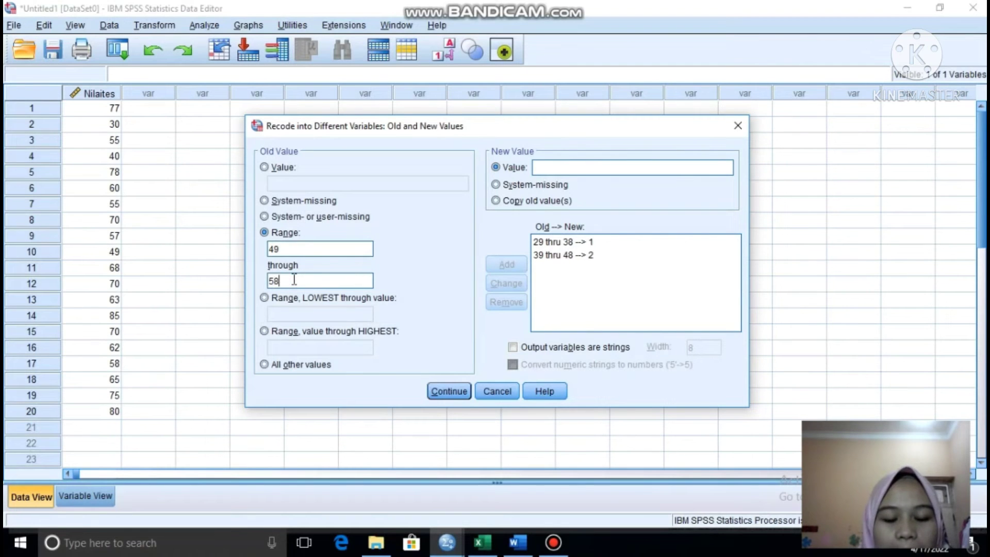
{"action": "left_click", "coordinate": [566, 168]}
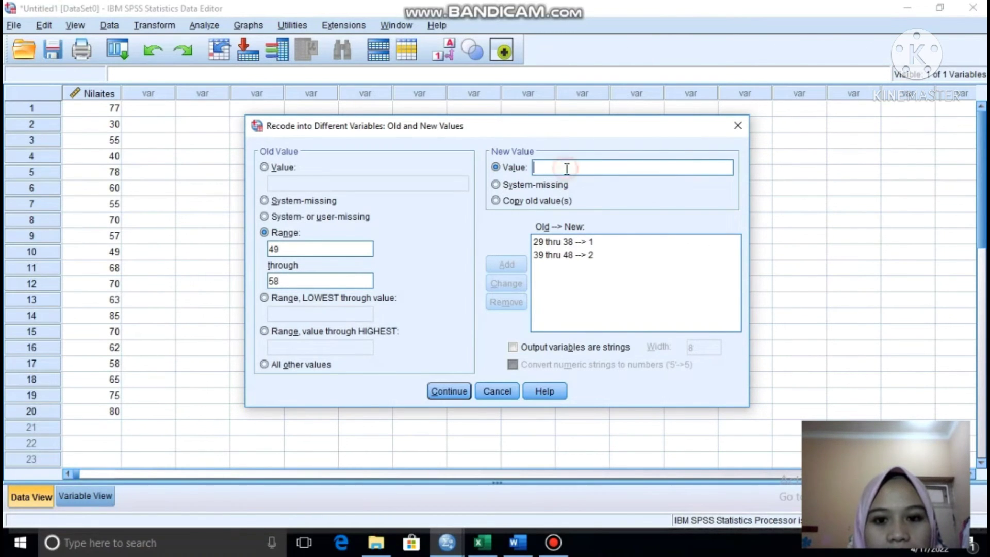
{"action": "type", "text": "3"}
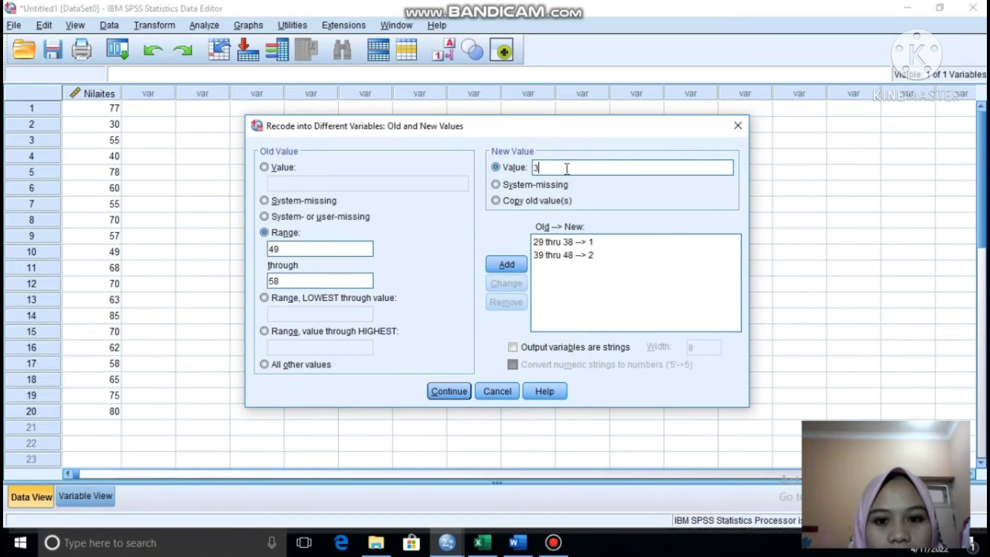
{"action": "left_click", "coordinate": [515, 268]}
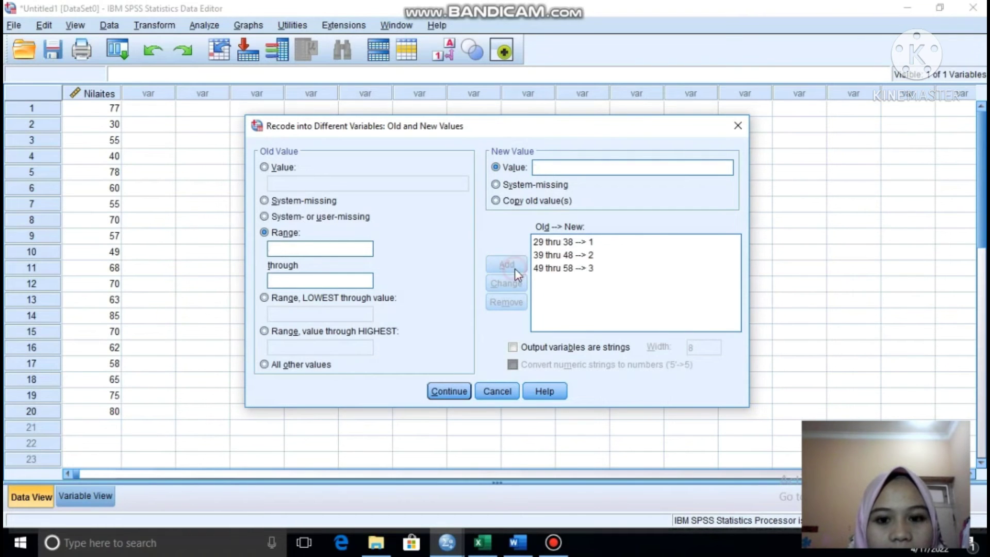
- Add the fourth recode rule, mapping the range 59 through 68 to the new value 4
{"action": "left_click", "coordinate": [352, 251]}
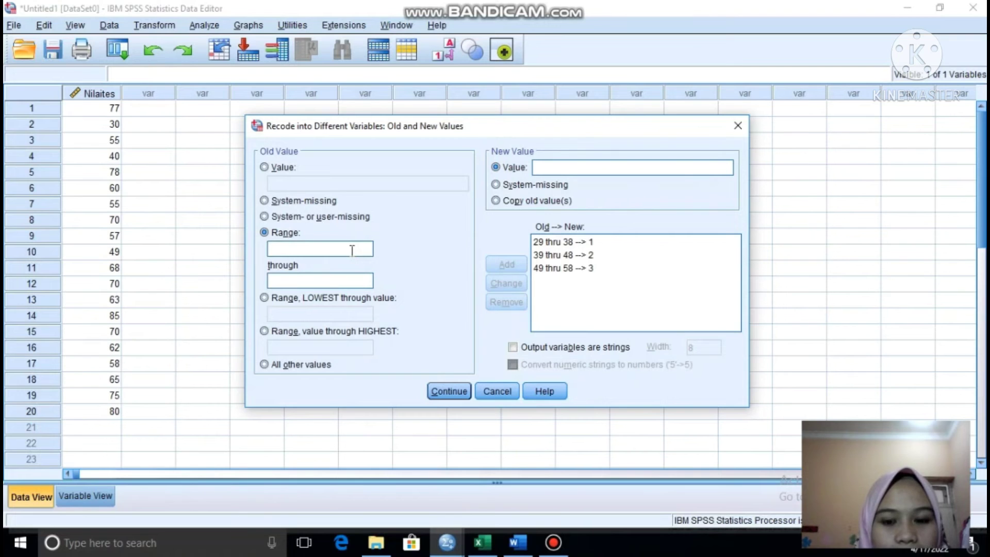
{"action": "type", "text": "59"}
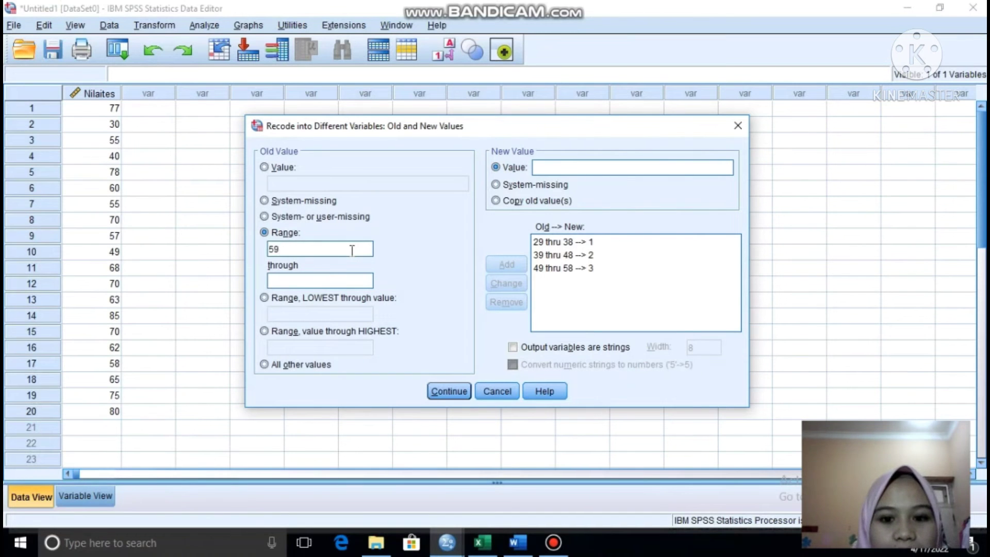
{"action": "left_click", "coordinate": [352, 279]}
{"action": "type", "text": "68"}
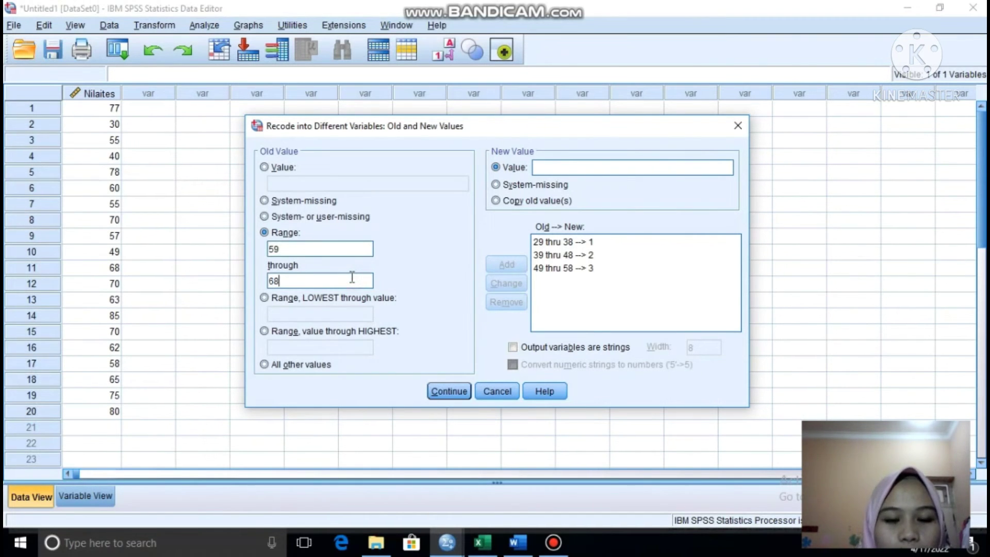
{"action": "left_click", "coordinate": [565, 164]}
{"action": "type", "text": "4"}
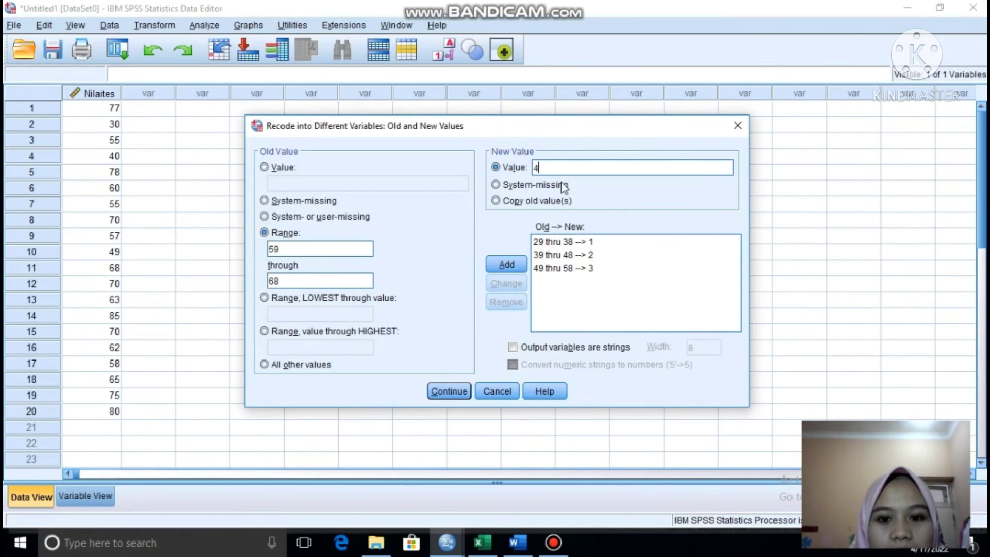
{"action": "left_click", "coordinate": [521, 262]}
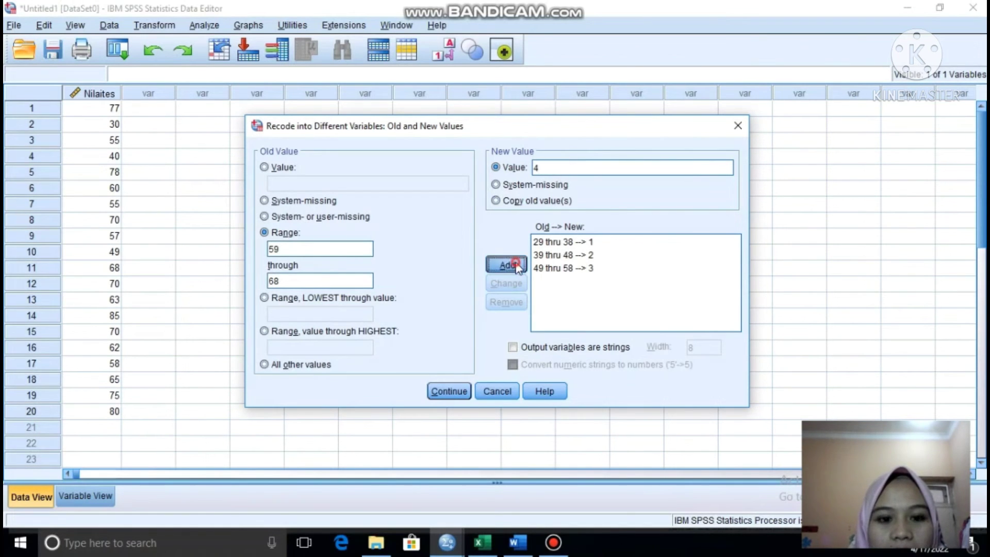
- Add the fifth recode rule, mapping the range 69 through 78 to the new value 5
{"action": "left_click", "coordinate": [293, 249]}
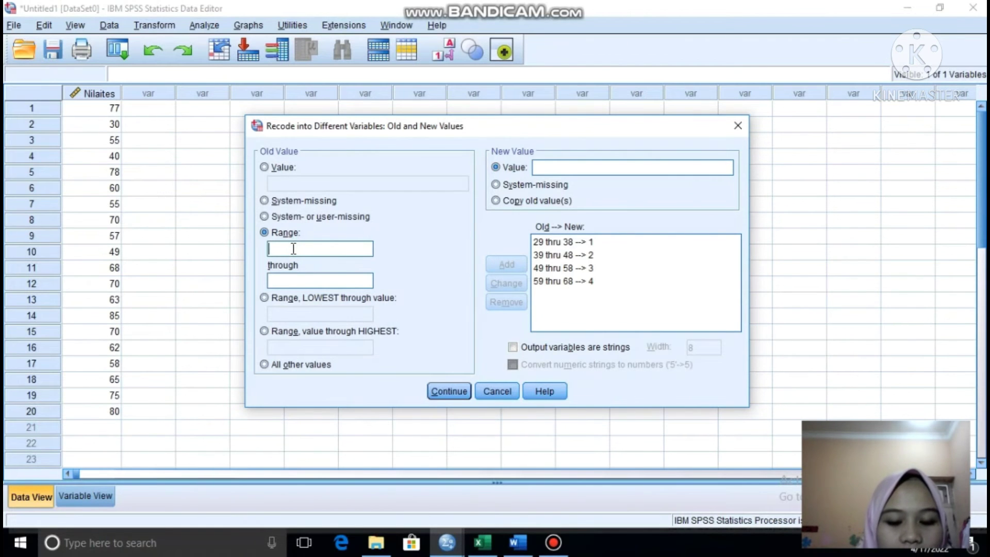
{"action": "type", "text": "69"}
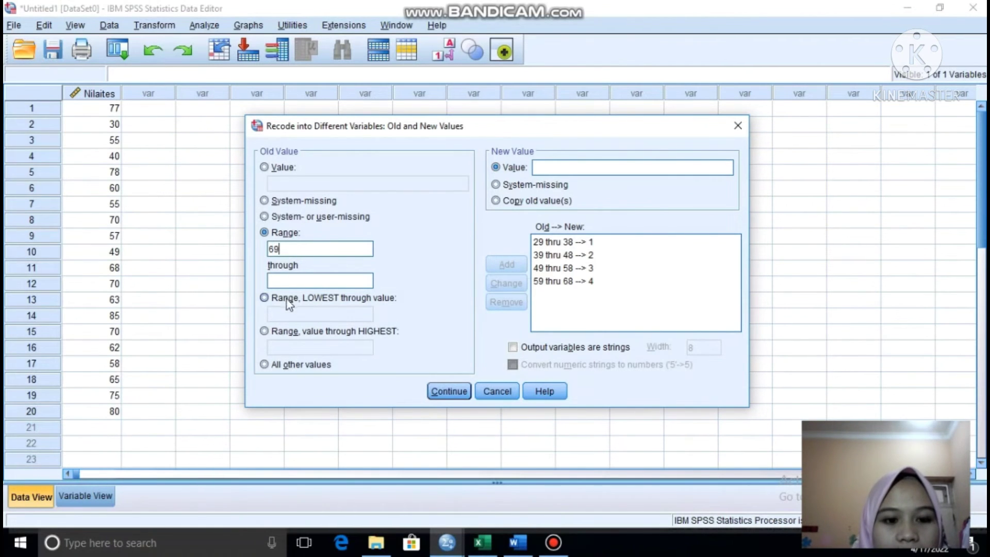
{"action": "left_click", "coordinate": [284, 279]}
{"action": "type", "text": "7"}
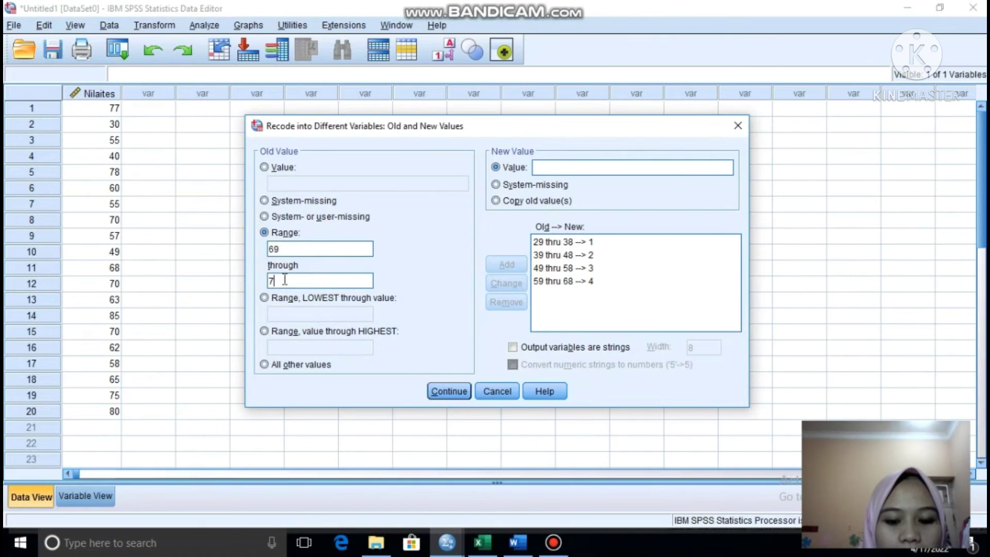
{"action": "type", "text": "8"}
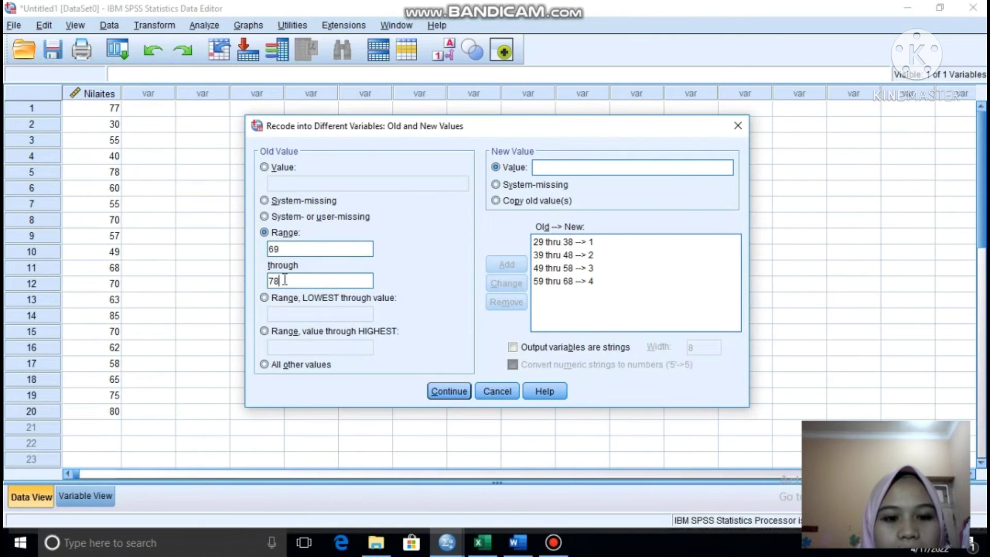
{"action": "left_click", "coordinate": [541, 168]}
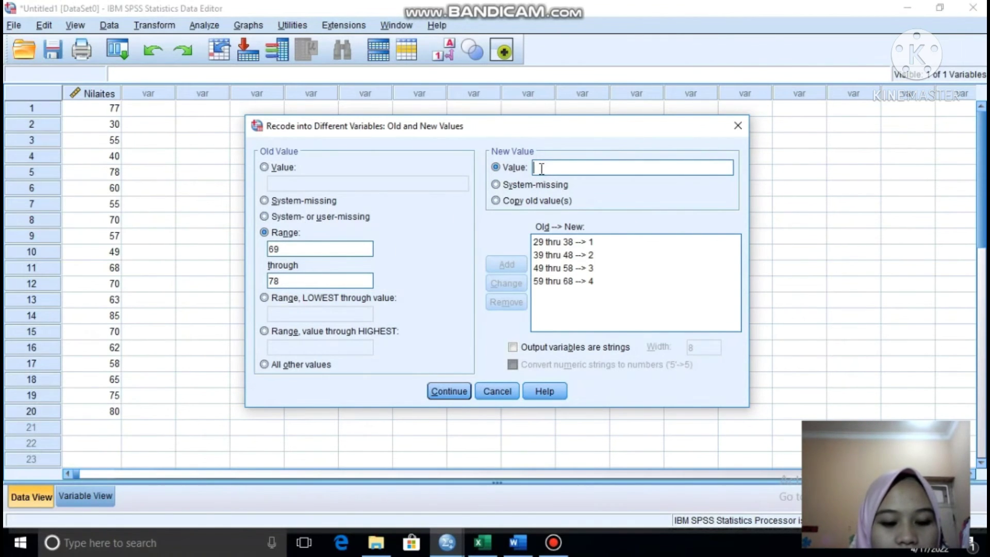
{"action": "type", "text": "5"}
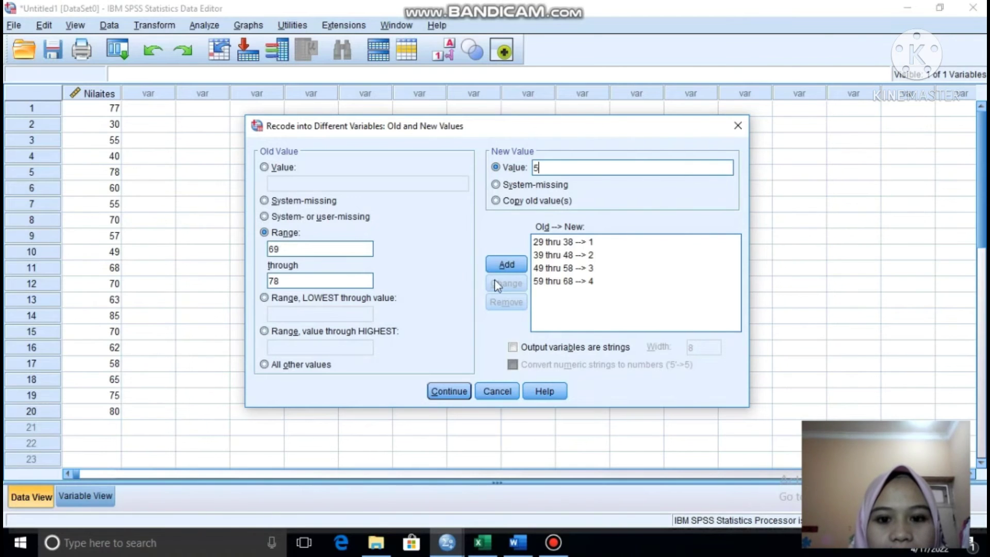
{"action": "left_click", "coordinate": [502, 267]}
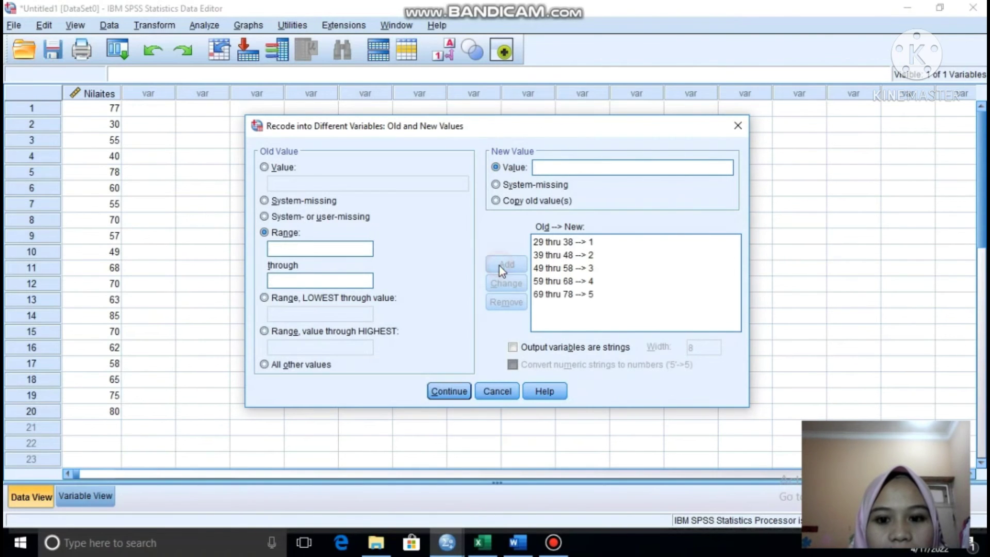
- Add the sixth recode rule, mapping the range 79 through 88 to 6, and run the recode
{"action": "left_click", "coordinate": [332, 252]}
{"action": "type", "text": "79"}
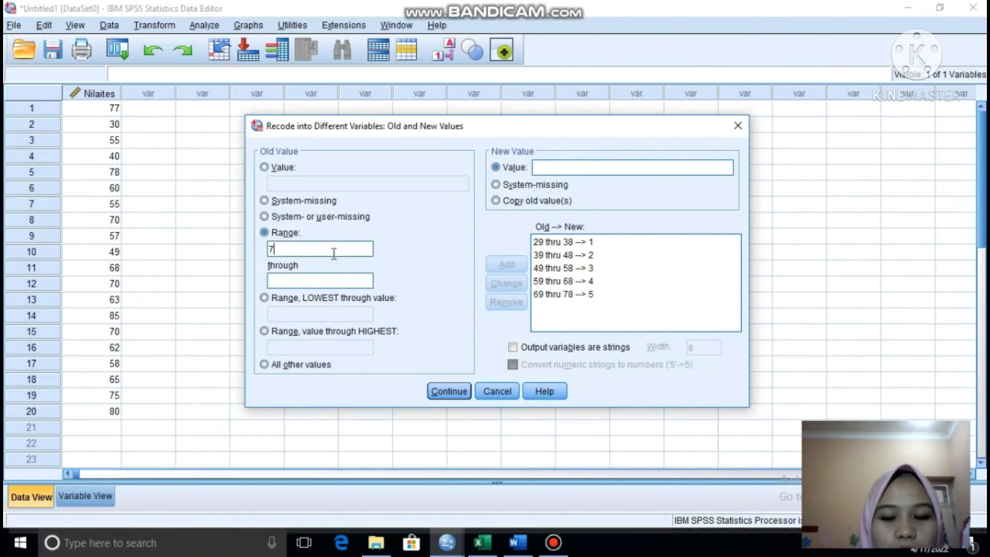
{"action": "left_click", "coordinate": [332, 282]}
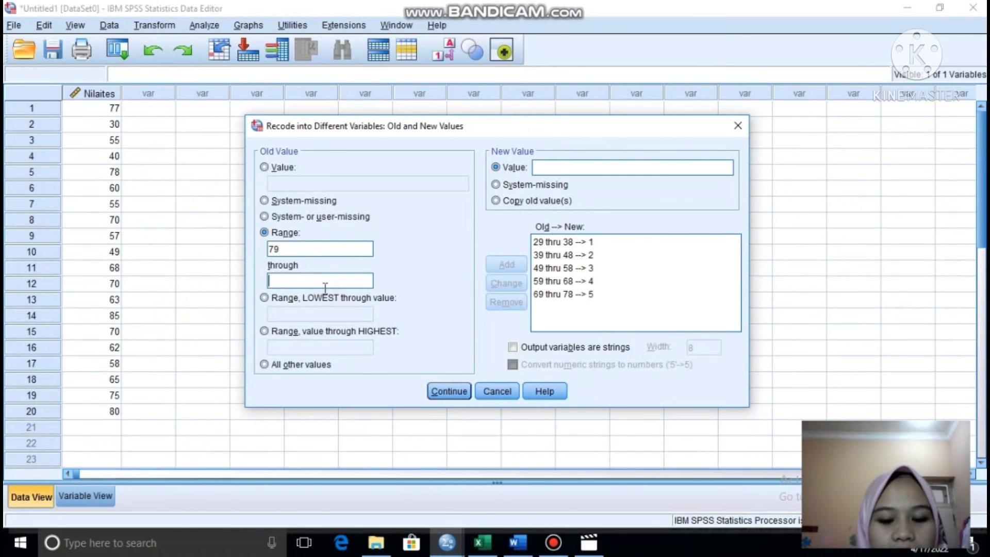
{"action": "type", "text": "88"}
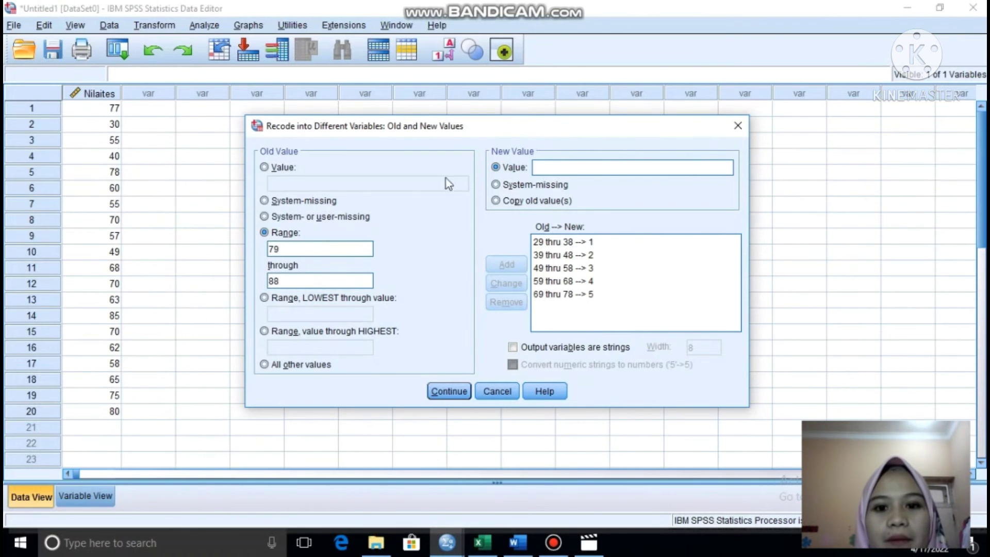
{"action": "left_click", "coordinate": [541, 164]}
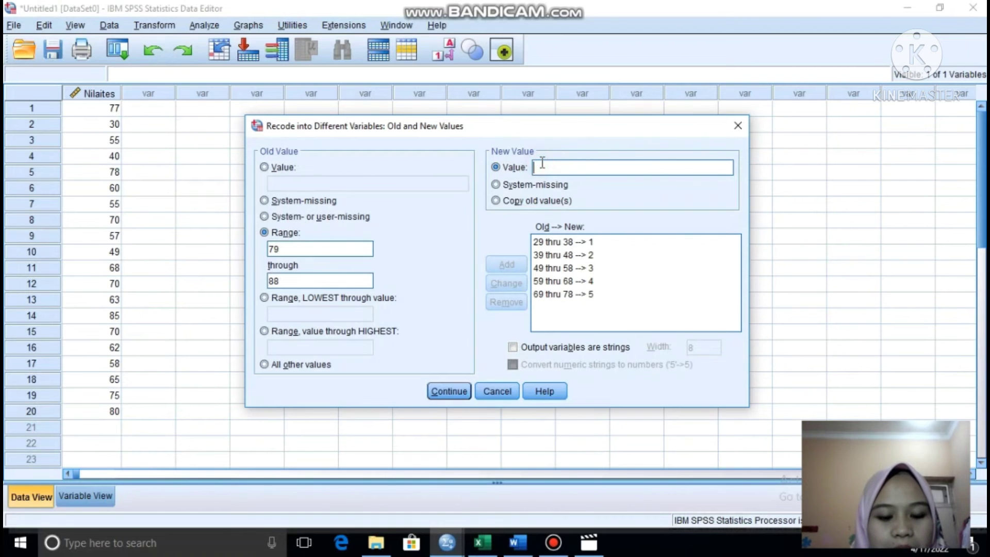
{"action": "type", "text": "6"}
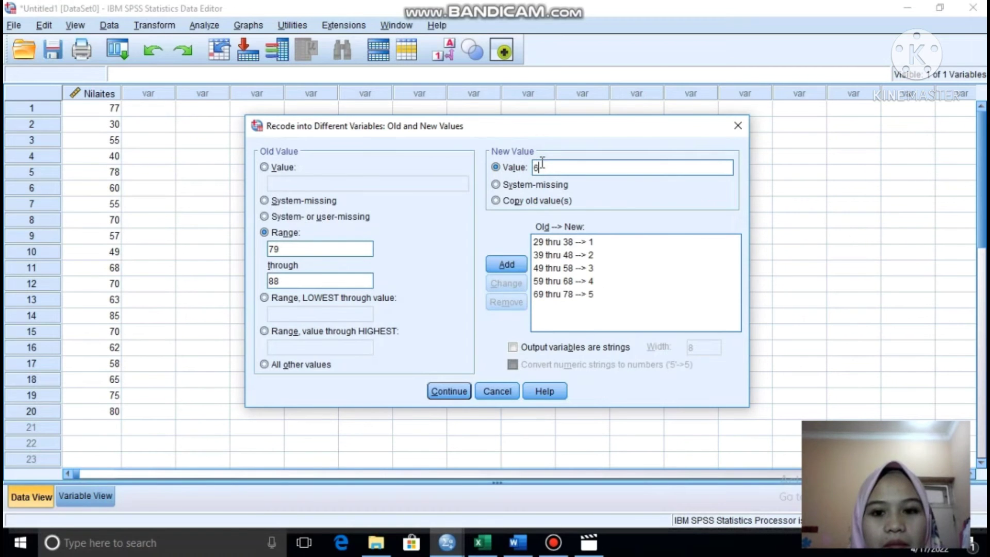
{"action": "left_click", "coordinate": [507, 264]}
{"action": "left_click", "coordinate": [453, 391]}
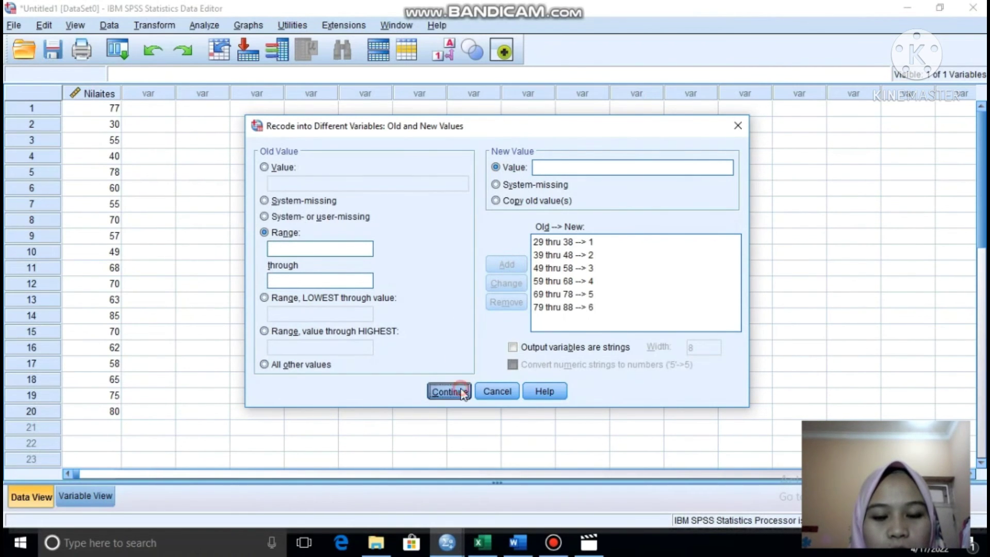
{"action": "left_click", "coordinate": [417, 374]}
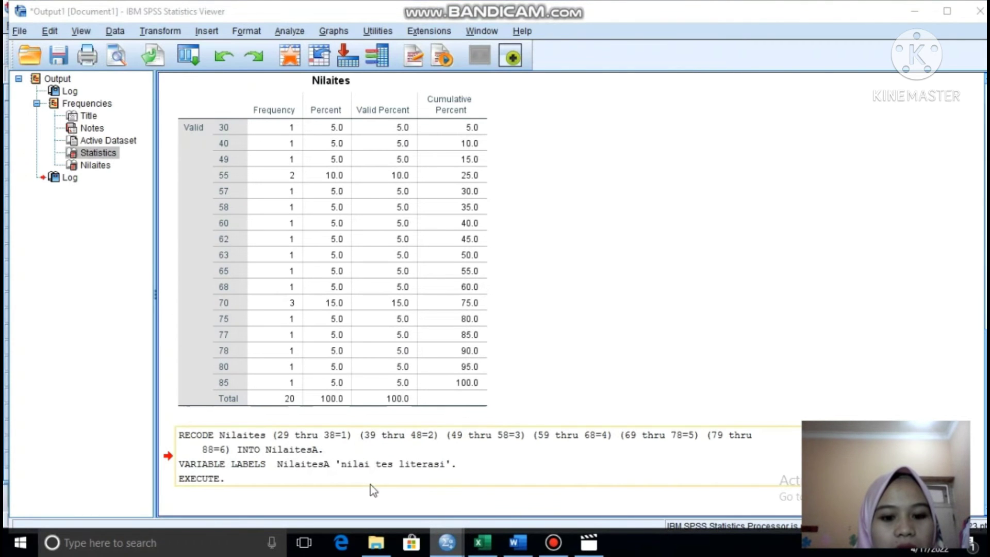
- Switch back to the SPSS Data Editor and set the decimals of the NilaitesA variable to 0
{"action": "right_click", "coordinate": [444, 543]}
{"action": "left_click", "coordinate": [443, 543]}
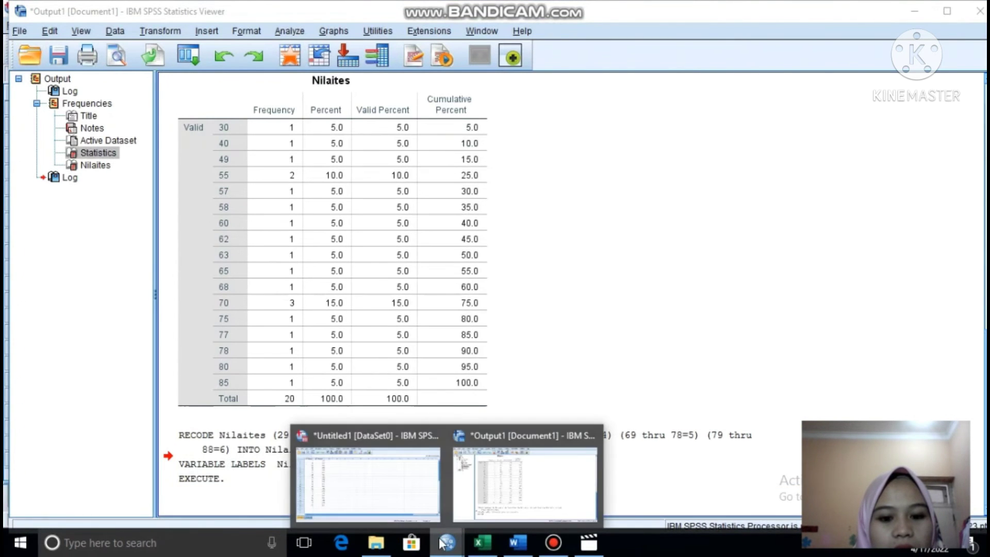
{"action": "left_click", "coordinate": [395, 488]}
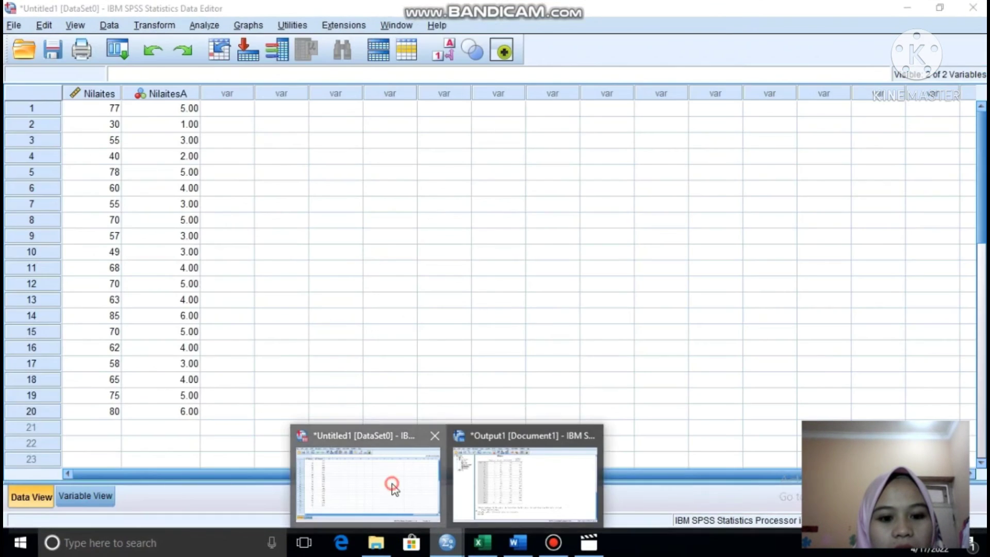
{"action": "left_click", "coordinate": [197, 109]}
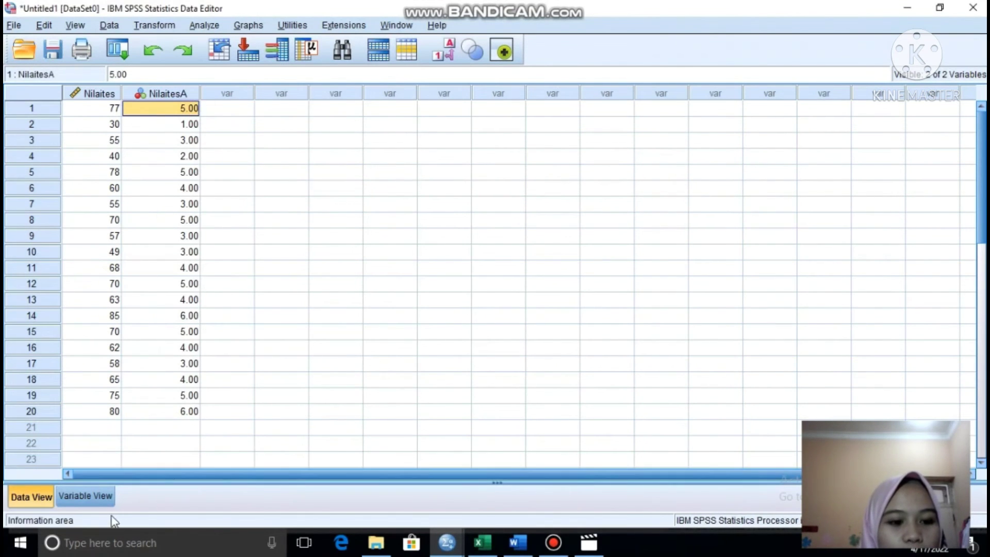
{"action": "left_click", "coordinate": [100, 502]}
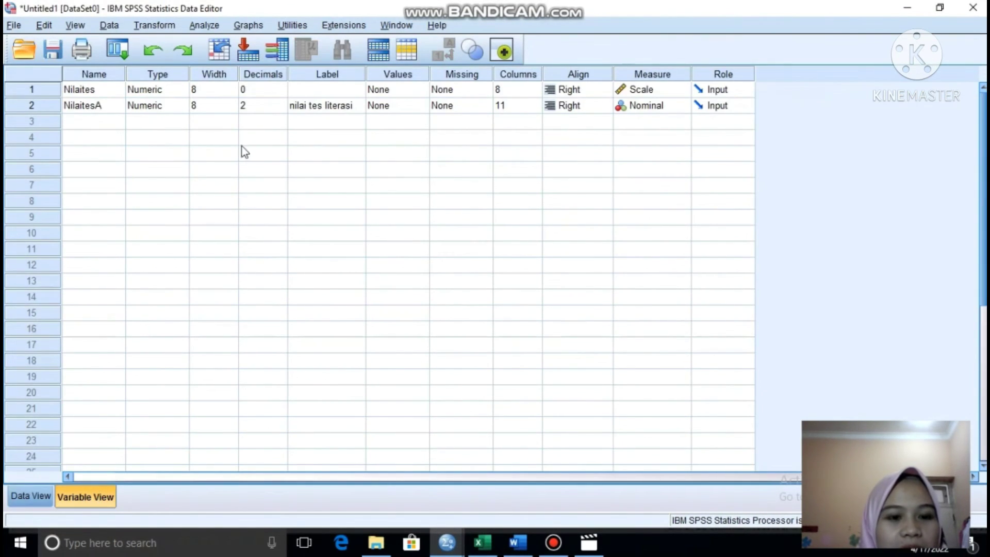
{"action": "left_click", "coordinate": [283, 103]}
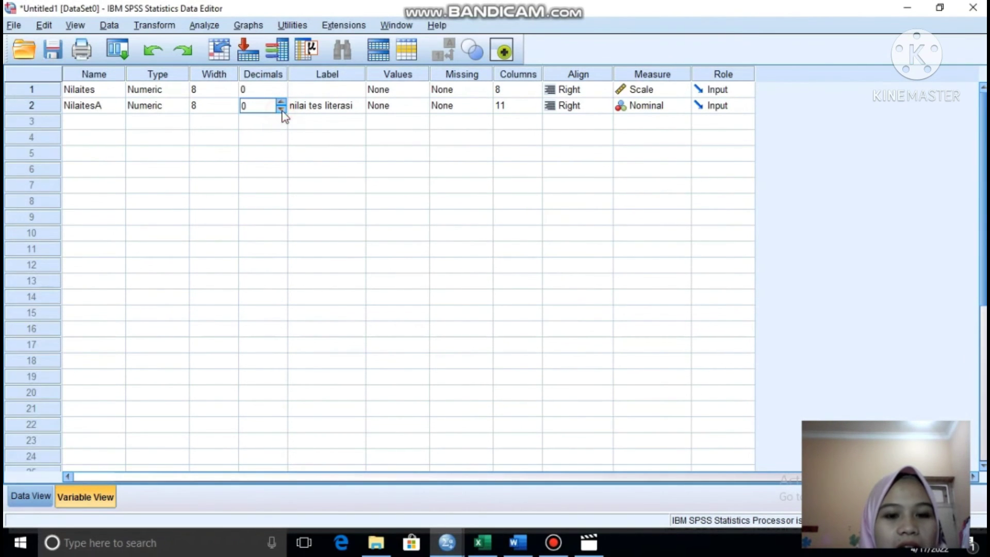
- Open the value labels of NilaitesA and add the label "29-38" for value 1
{"action": "left_click", "coordinate": [411, 106]}
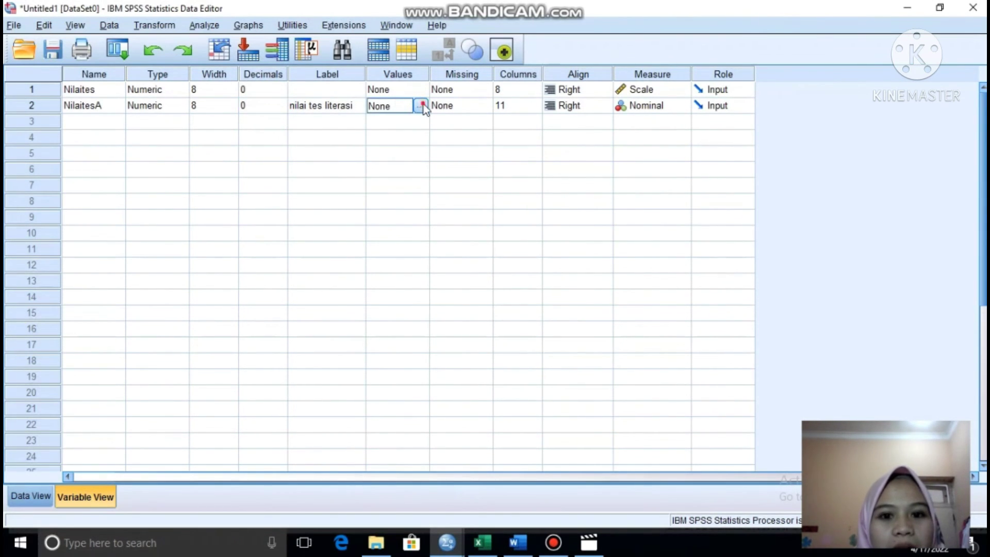
{"action": "left_click", "coordinate": [423, 105]}
{"action": "left_click", "coordinate": [415, 210]}
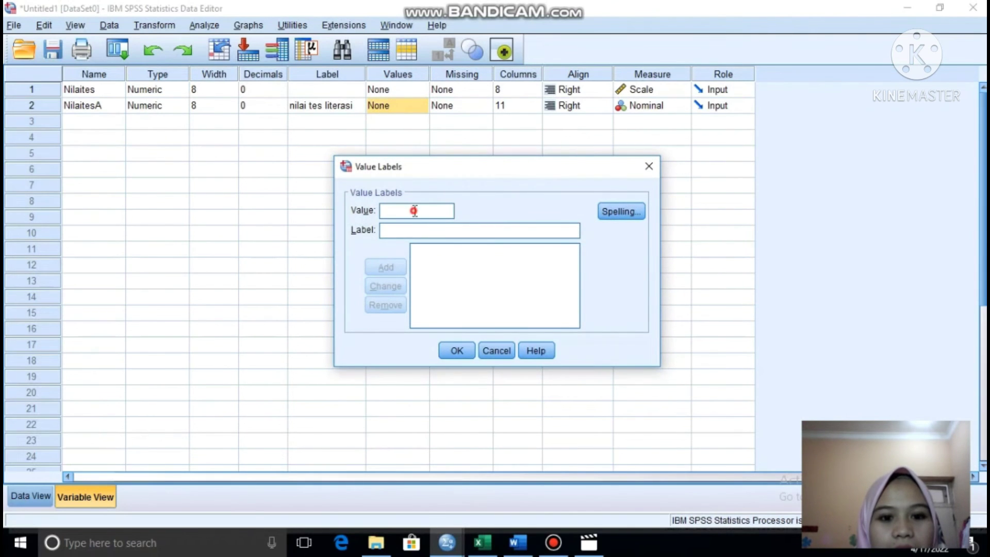
{"action": "type", "text": "1"}
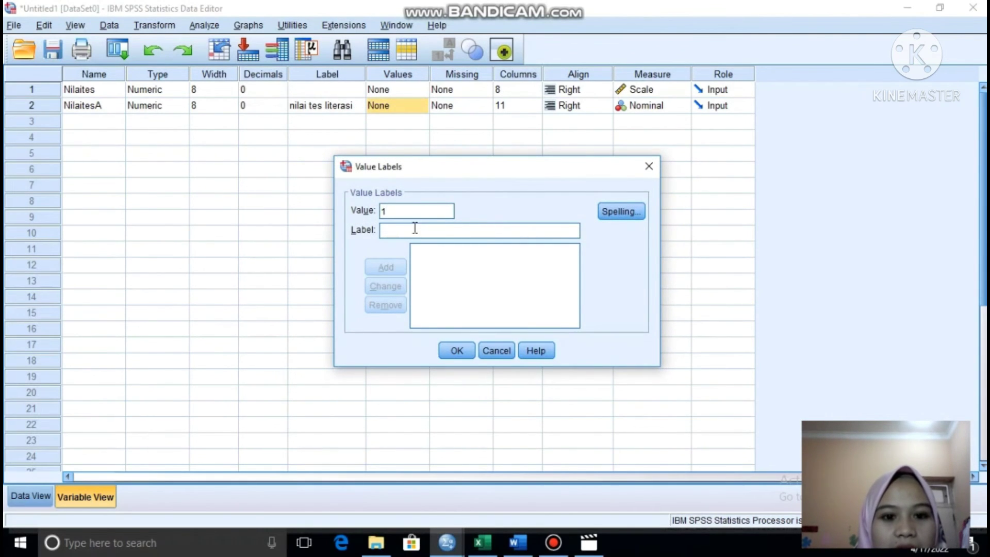
{"action": "left_click", "coordinate": [415, 232]}
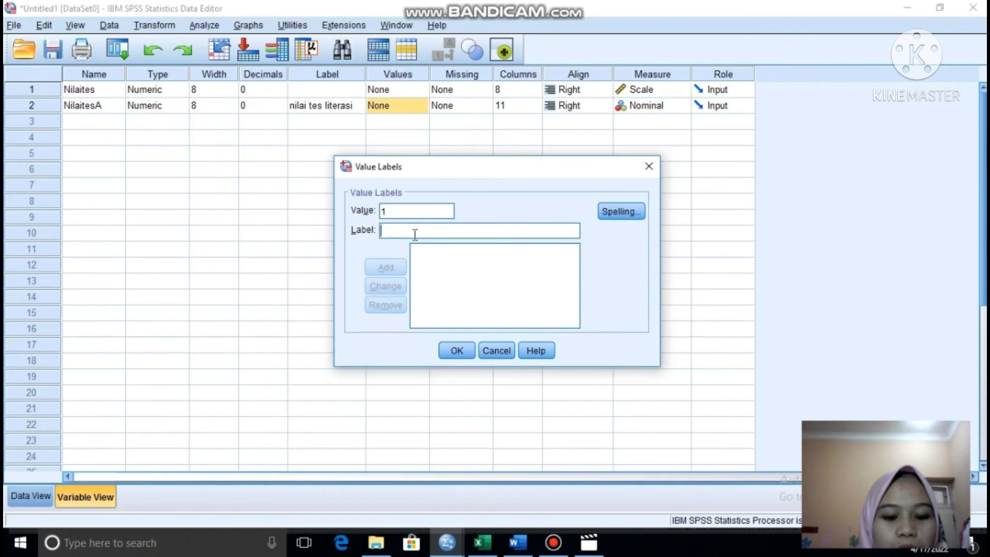
{"action": "type", "text": "29-"}
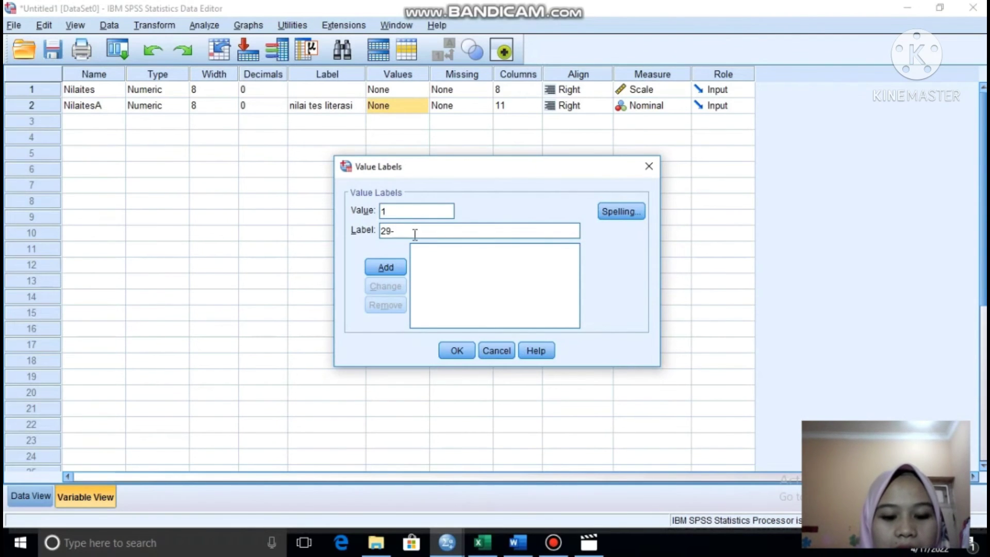
{"action": "type", "text": "38"}
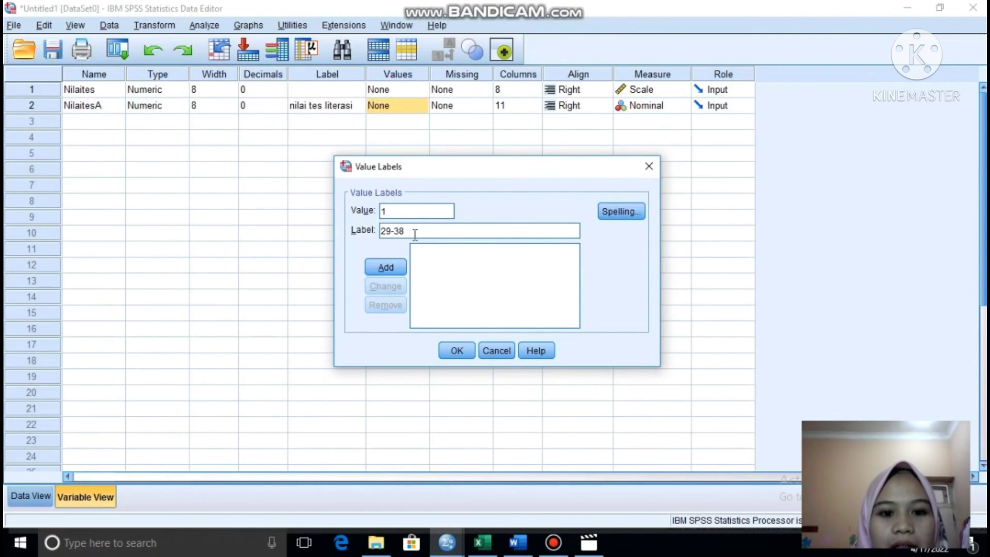
{"action": "left_click", "coordinate": [400, 266]}
- Add the value label "39-48" for value 2 of NilaitesA
{"action": "type", "text": "2"}
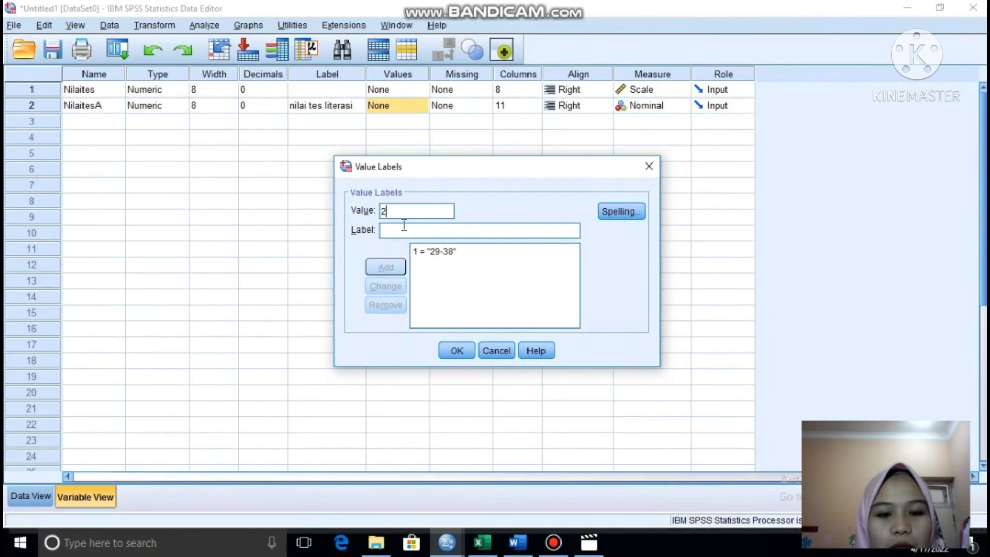
{"action": "left_click", "coordinate": [404, 235]}
{"action": "type", "text": "39-"}
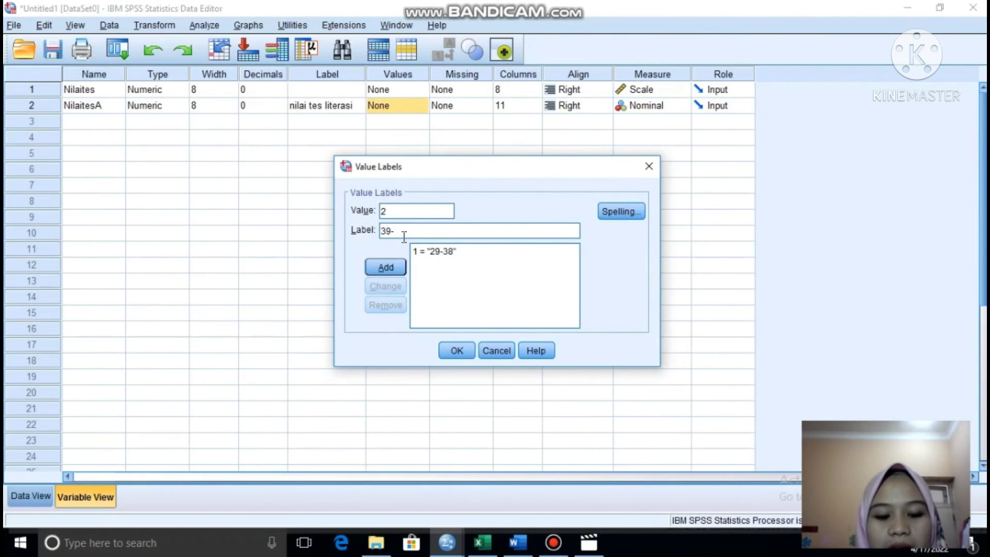
{"action": "type", "text": "48"}
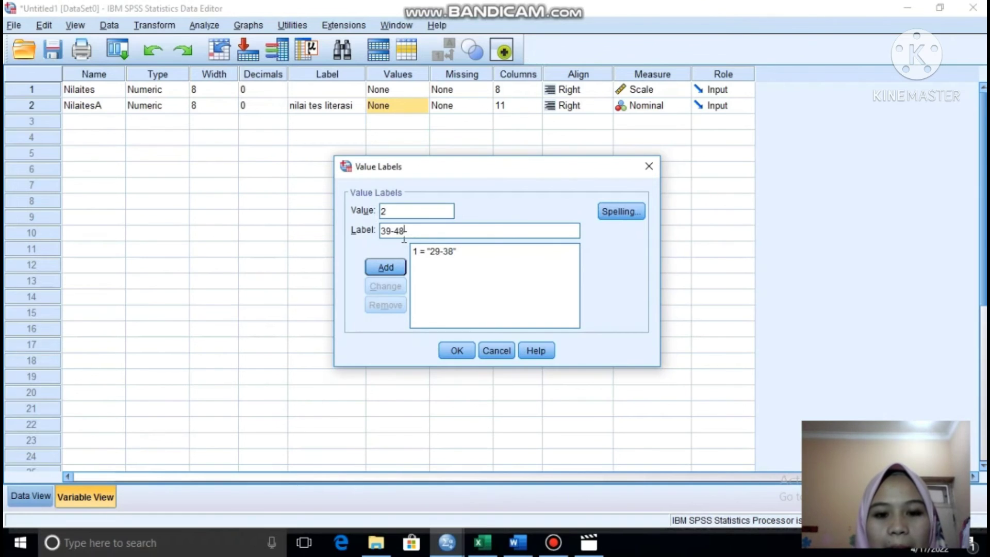
{"action": "left_click", "coordinate": [387, 269]}
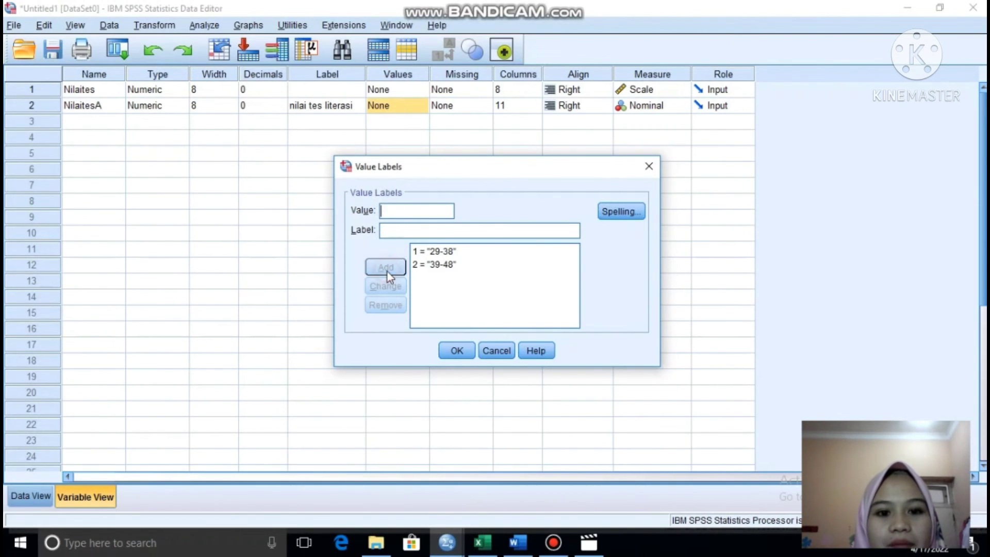
- Add the value label "49-58" for value 3 of NilaitesA
{"action": "left_click", "coordinate": [400, 212]}
{"action": "type", "text": "3"}
{"action": "left_click", "coordinate": [400, 236]}
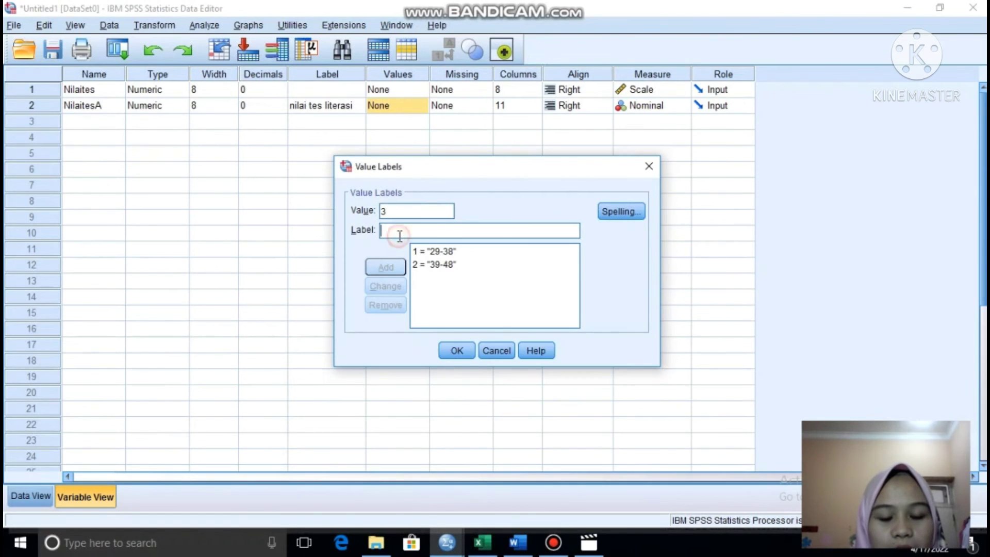
{"action": "type", "text": "49"}
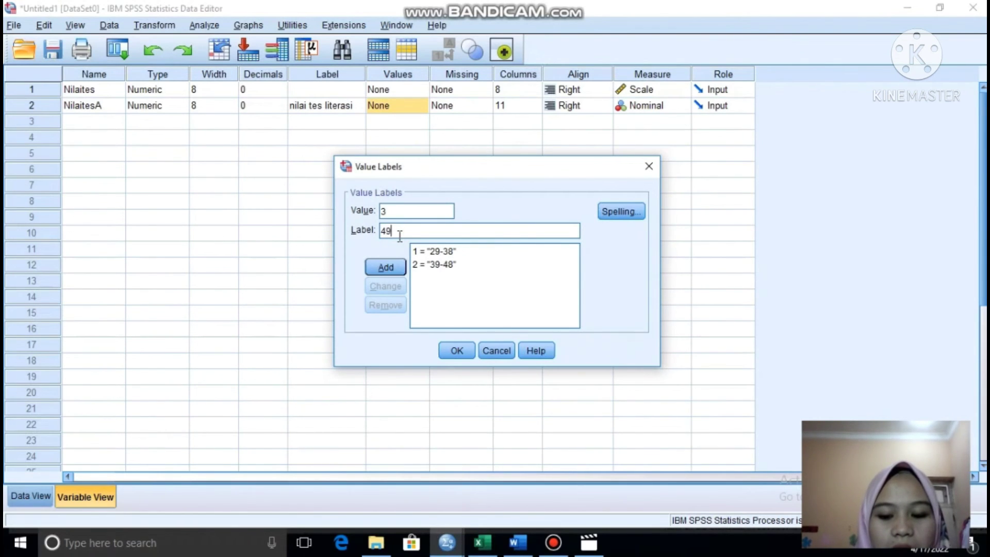
{"action": "type", "text": "-58"}
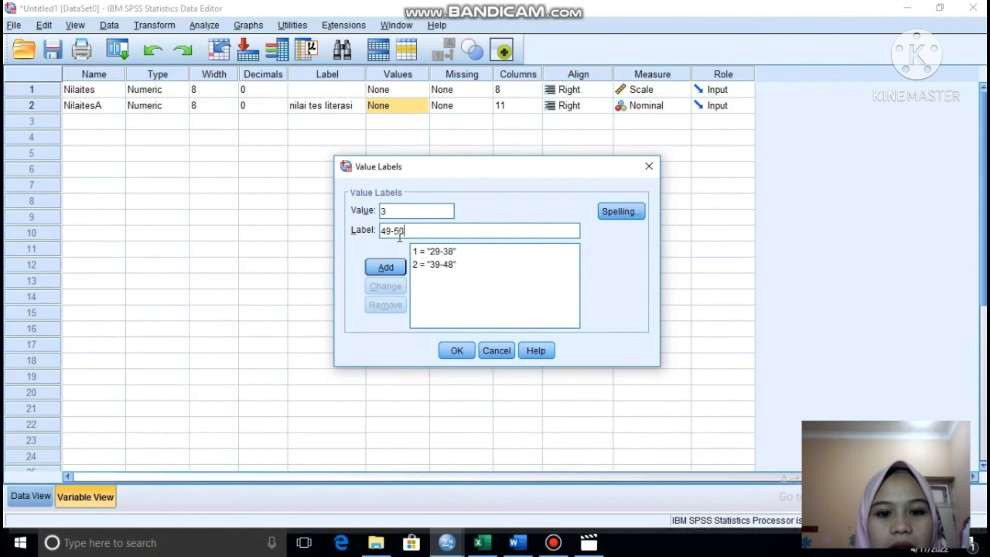
{"action": "left_click", "coordinate": [395, 266]}
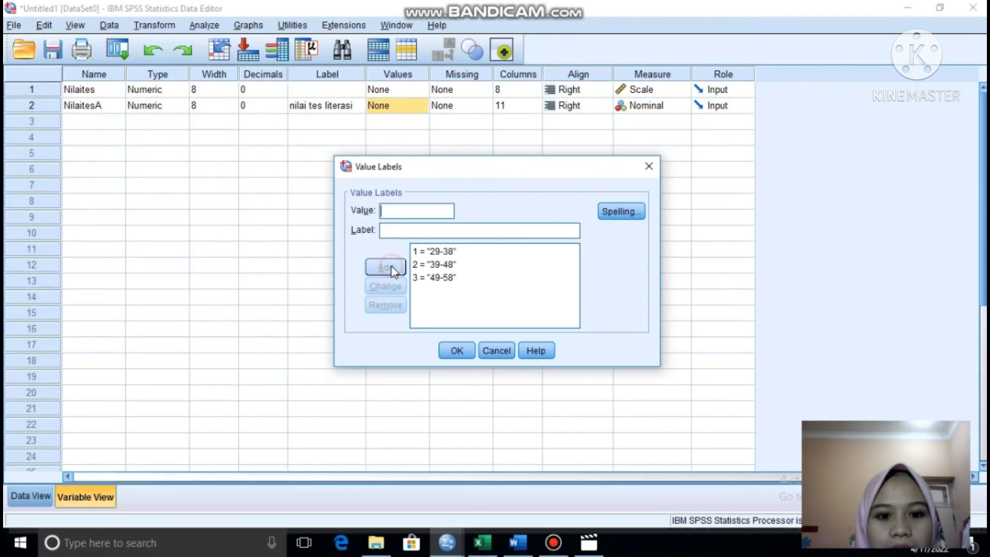
- Add the value label "59-68" for value 4 of NilaitesA
{"action": "left_click", "coordinate": [398, 213]}
{"action": "type", "text": "4"}
{"action": "left_click", "coordinate": [398, 233]}
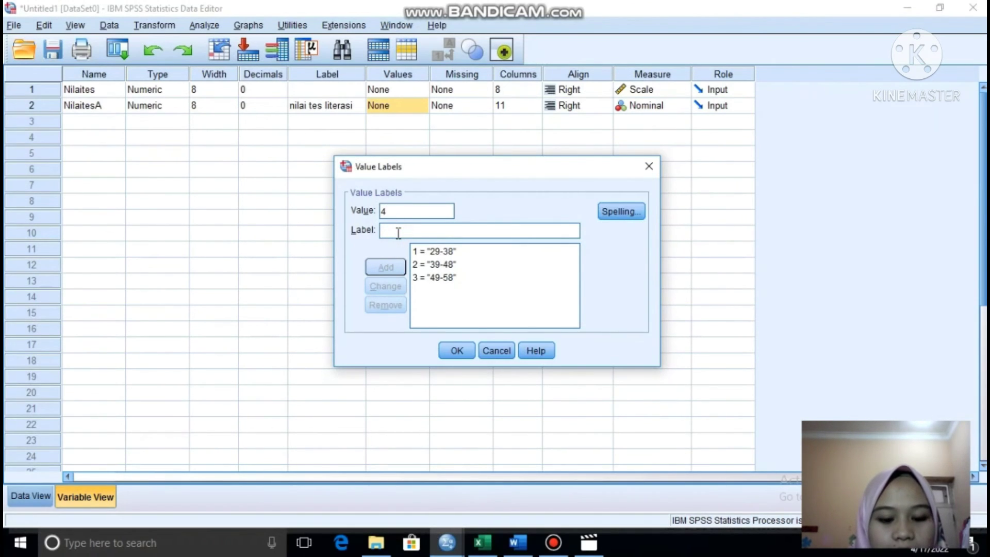
{"action": "type", "text": "59"}
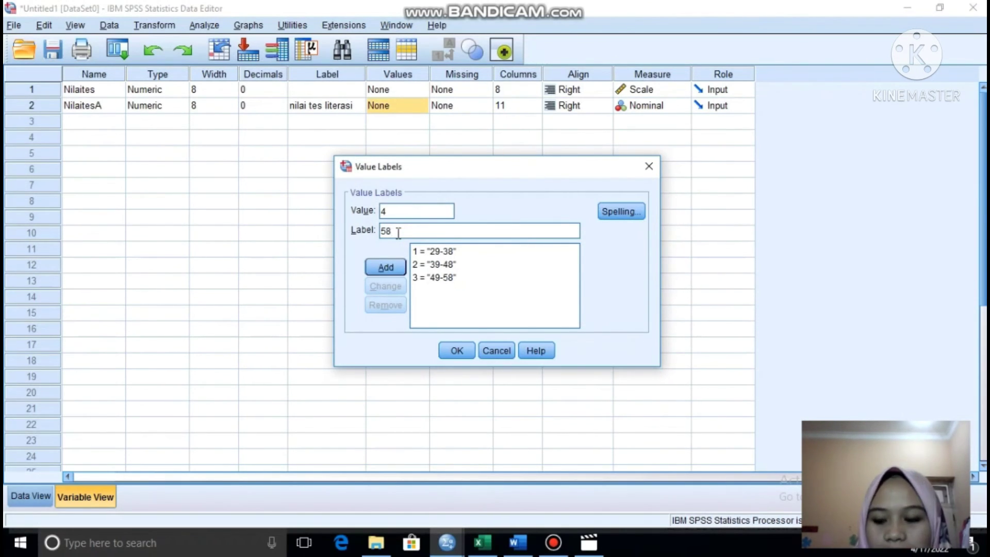
{"action": "type", "text": "-6"}
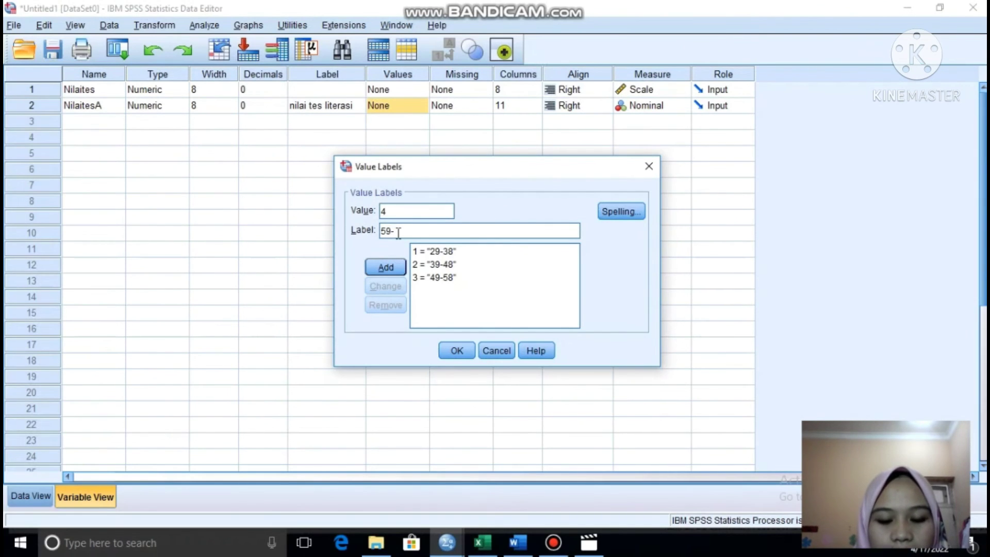
{"action": "type", "text": "8"}
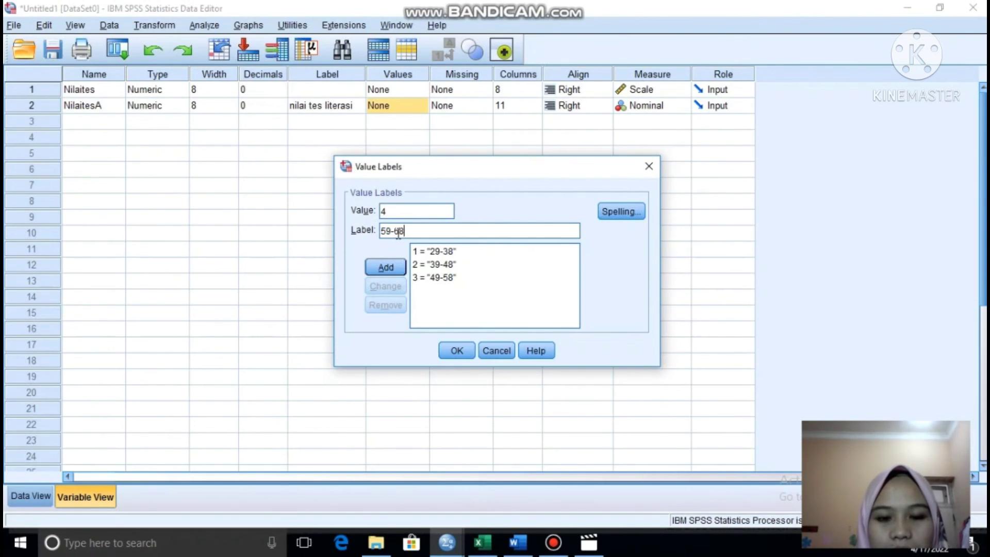
{"action": "left_click", "coordinate": [388, 268]}
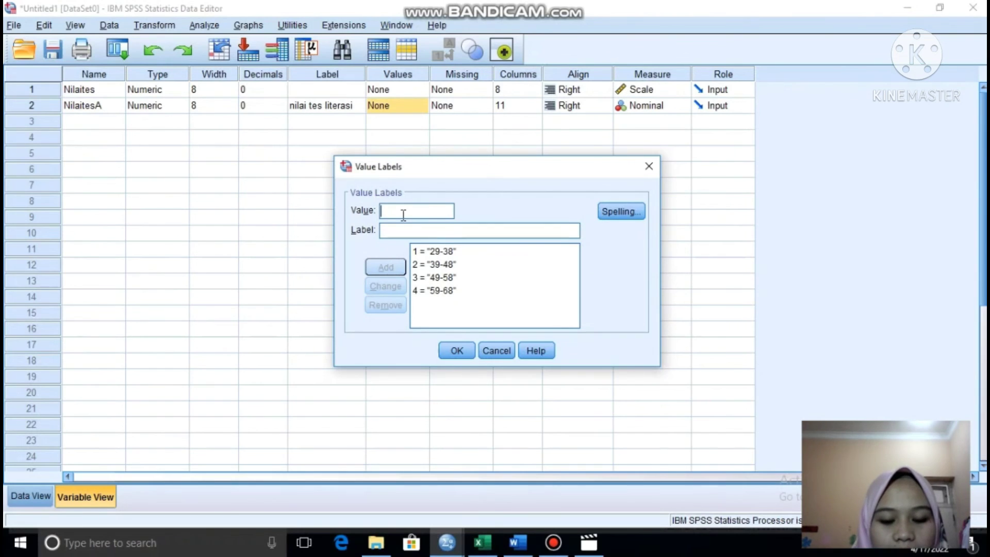
- Add the value label "69-78" for value 5 of NilaitesA
{"action": "type", "text": "5"}
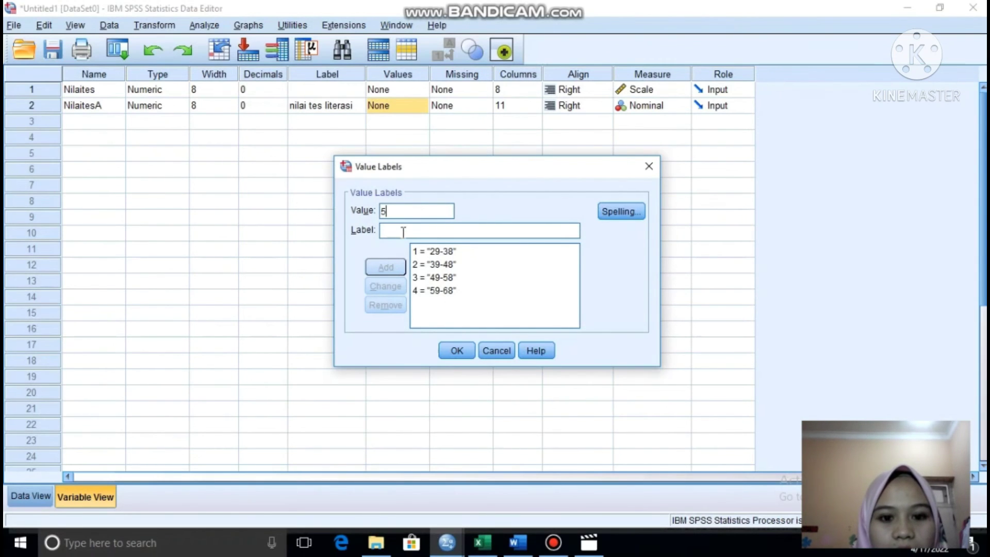
{"action": "left_click", "coordinate": [402, 231]}
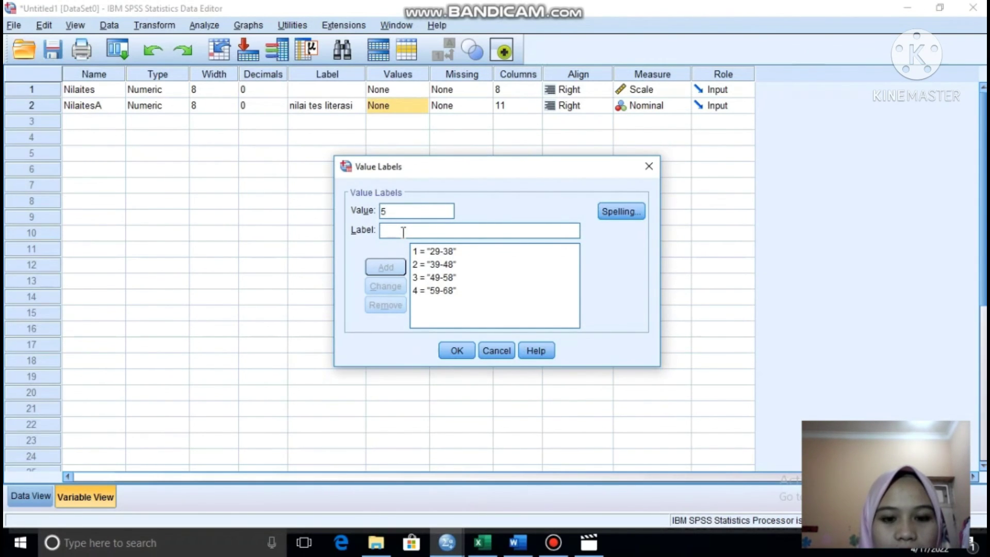
{"action": "type", "text": "6"}
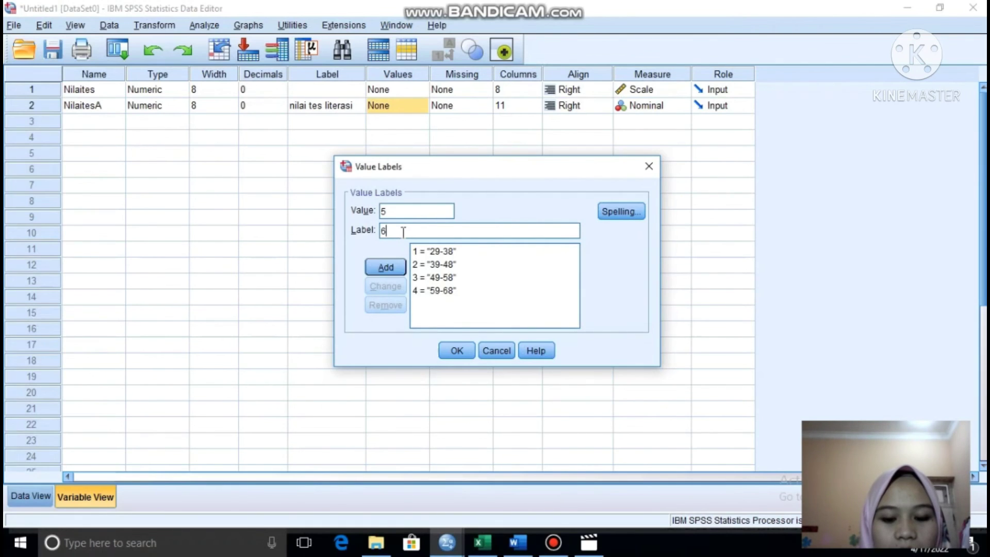
{"action": "type", "text": "9-"}
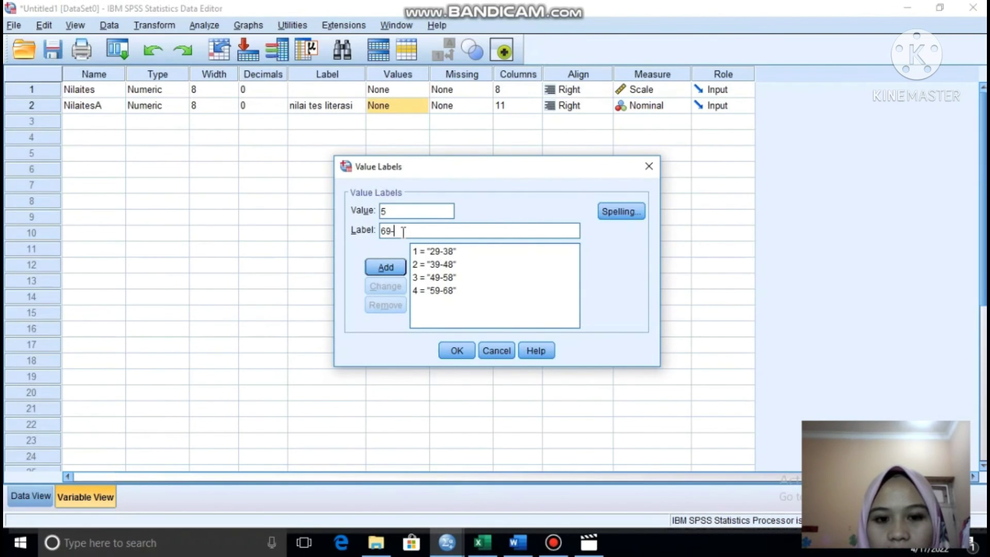
{"action": "type", "text": "78"}
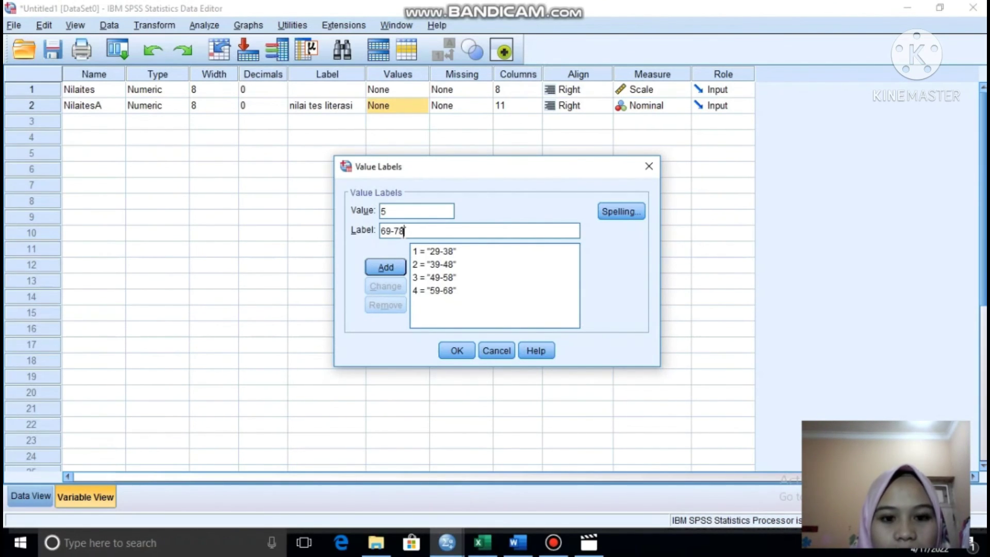
{"action": "left_click", "coordinate": [393, 268]}
- Add the value label "79-88" for value 6 of NilaitesA and apply the value labels
{"action": "left_click", "coordinate": [393, 212]}
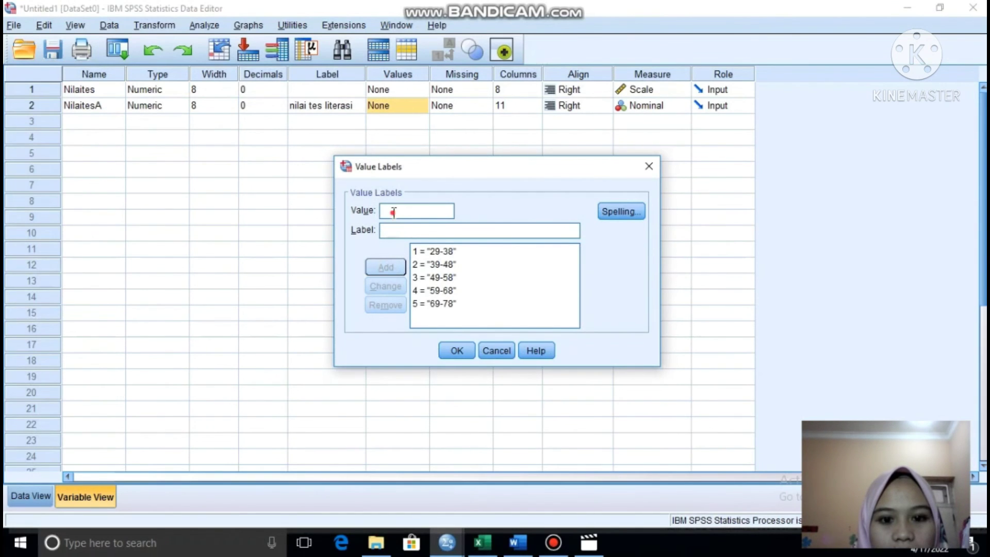
{"action": "type", "text": "6"}
{"action": "left_click", "coordinate": [395, 230]}
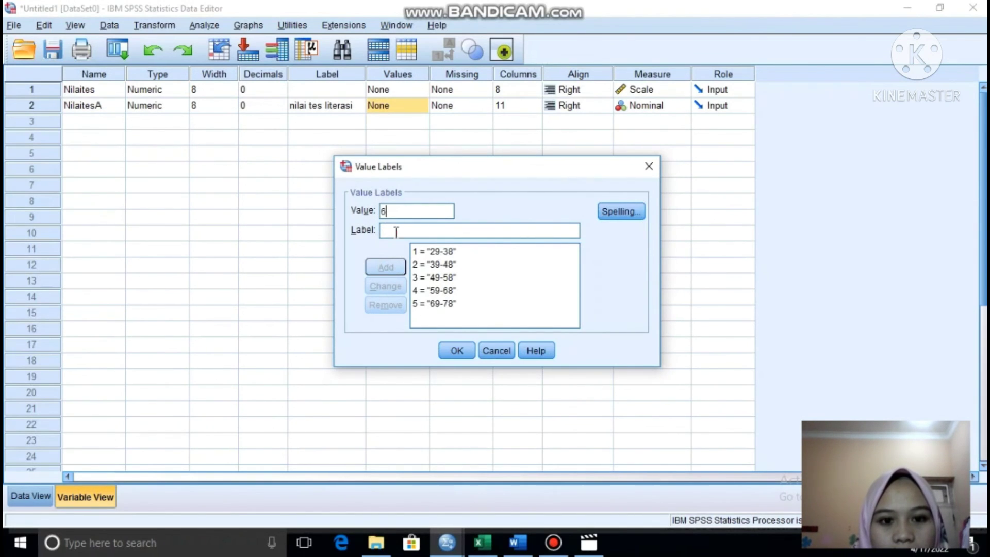
{"action": "type", "text": "4"}
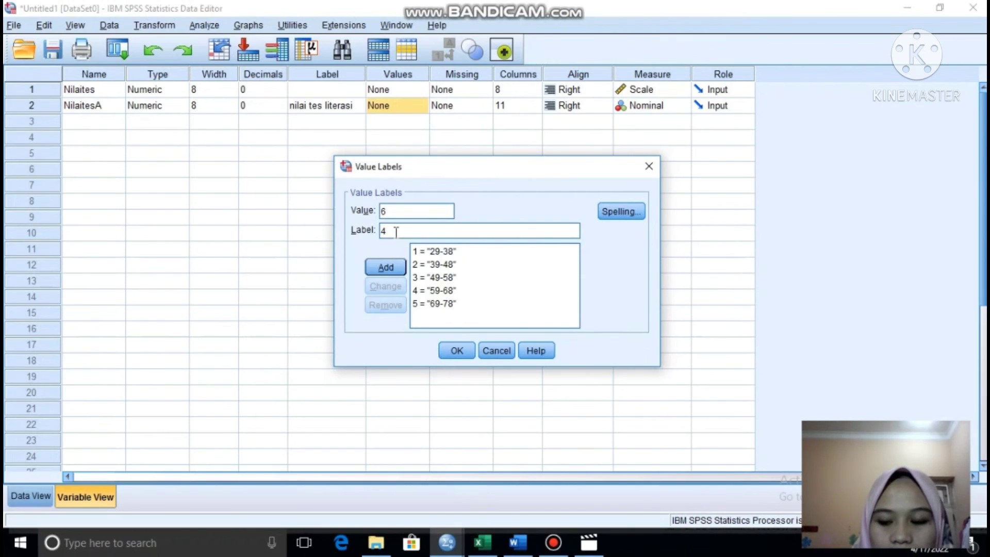
{"action": "key", "text": "BackSpace"}
{"action": "type", "text": "7"}
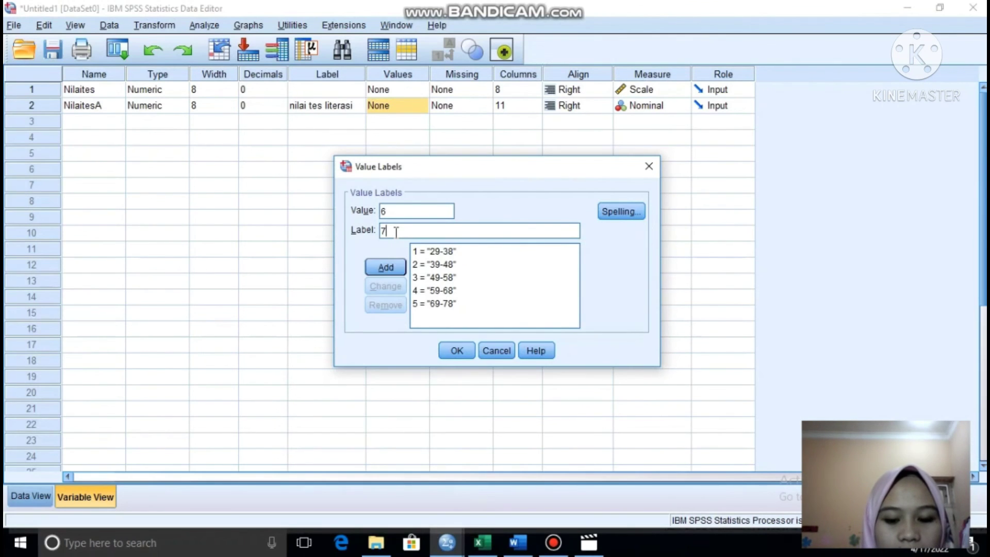
{"action": "type", "text": "9-88"}
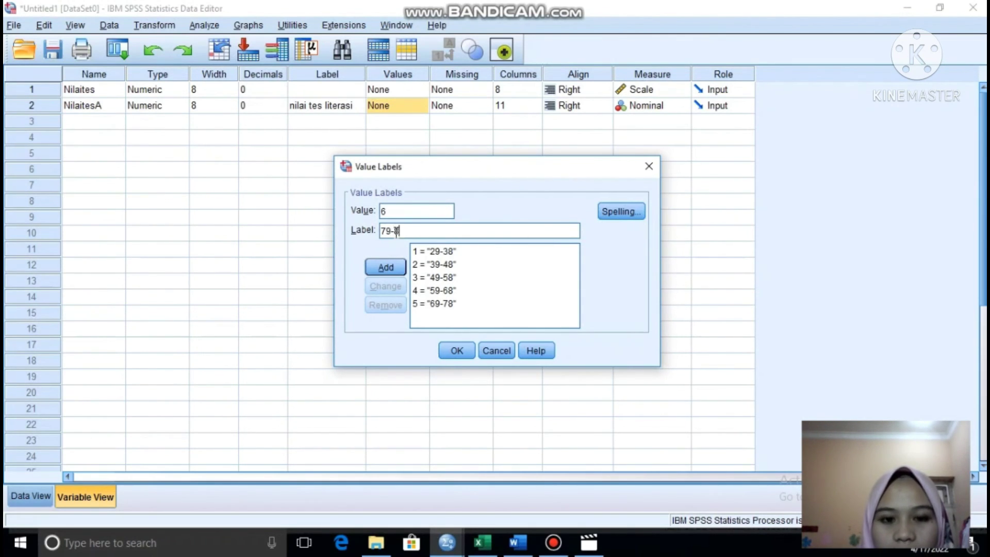
{"action": "left_click", "coordinate": [400, 268]}
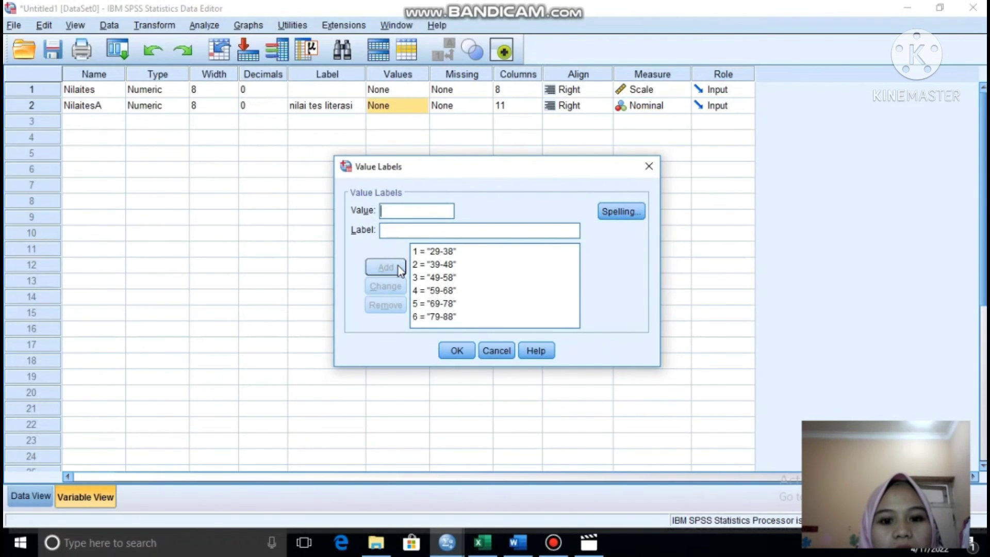
{"action": "left_click", "coordinate": [453, 351]}
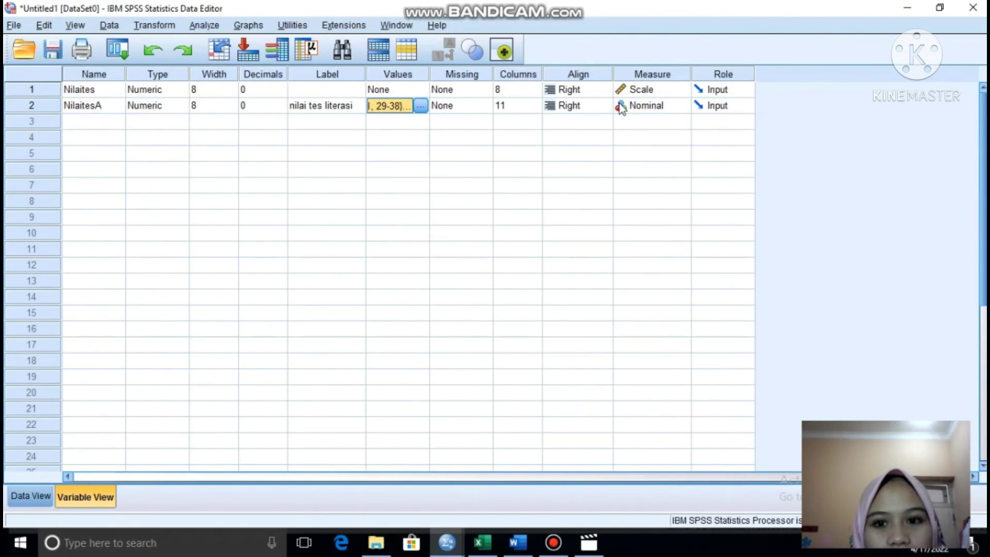
- Return to the data view, open the Frequencies analysis and remove Nilaites from the variables to analyze
{"action": "left_click", "coordinate": [33, 498]}
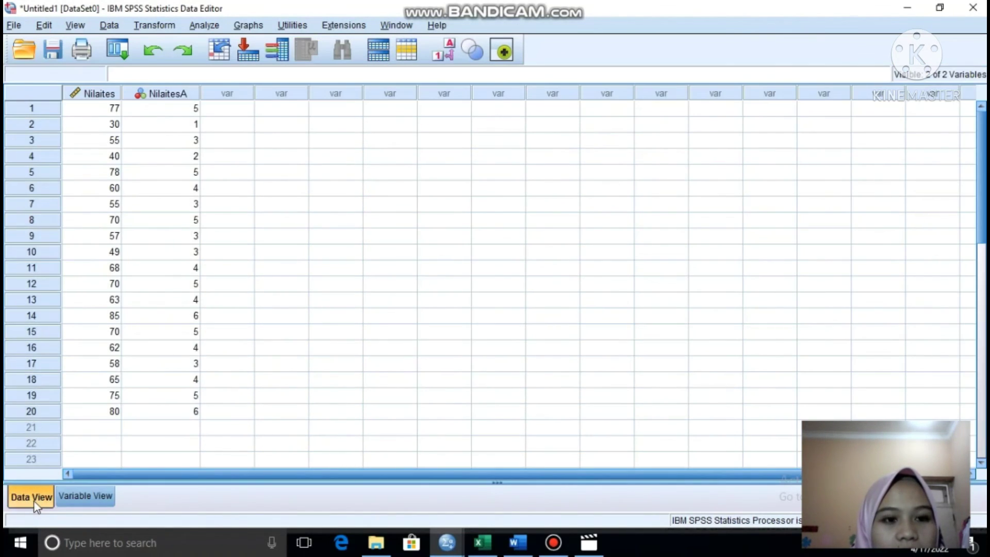
{"action": "left_click", "coordinate": [207, 26]}
{"action": "mouse_move", "coordinate": [219, 65]}
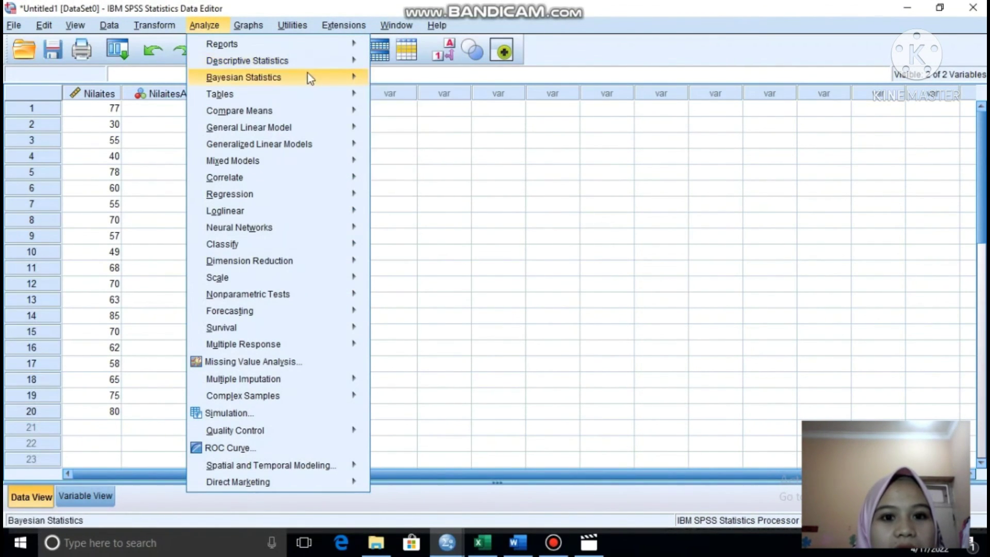
{"action": "left_click", "coordinate": [373, 62]}
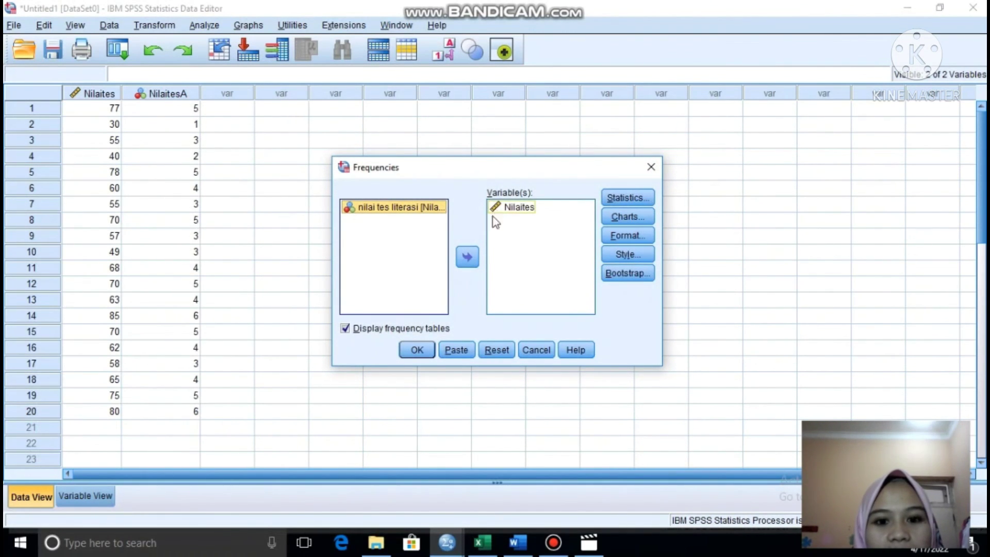
{"action": "left_click", "coordinate": [505, 208]}
{"action": "left_click", "coordinate": [505, 207]}
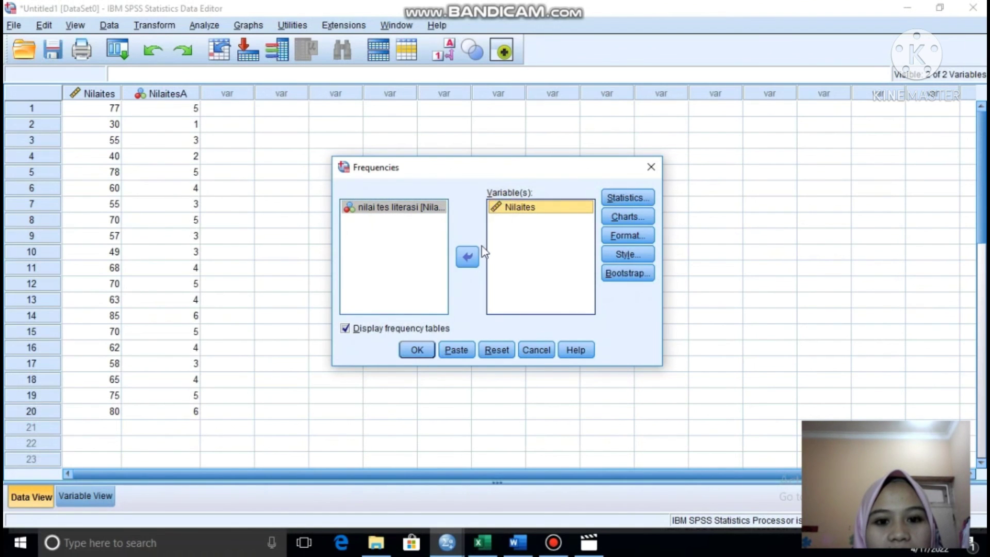
{"action": "left_click", "coordinate": [467, 257]}
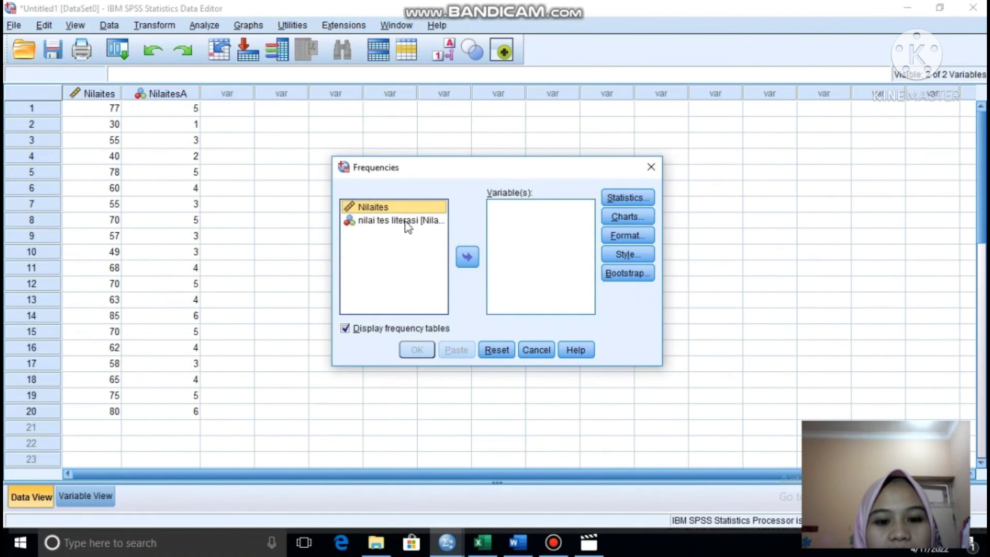
- Add the nilai tes literasi variable to the Frequencies analysis and run it to produce the grouped frequency table
{"action": "left_click", "coordinate": [407, 221]}
{"action": "left_click", "coordinate": [467, 257]}
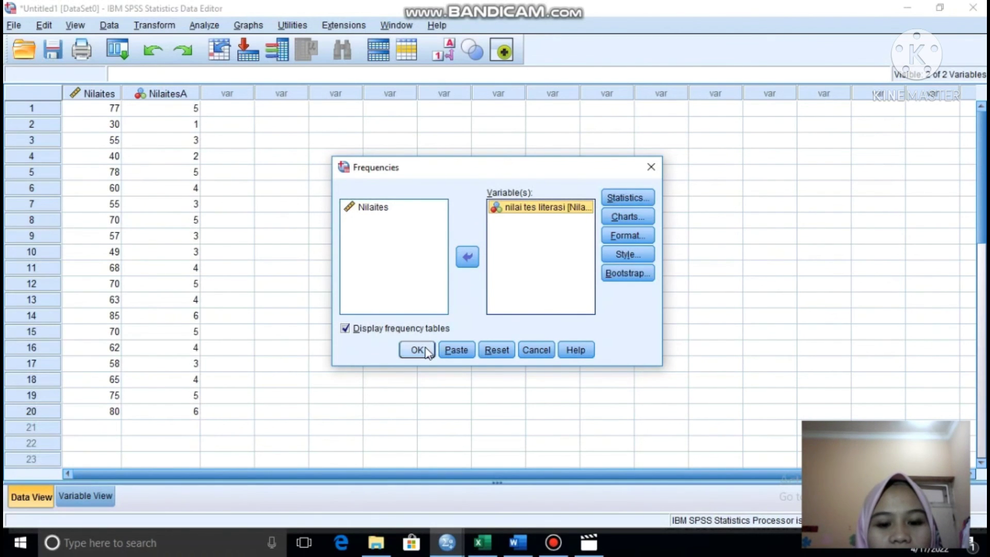
{"action": "left_click", "coordinate": [426, 351]}
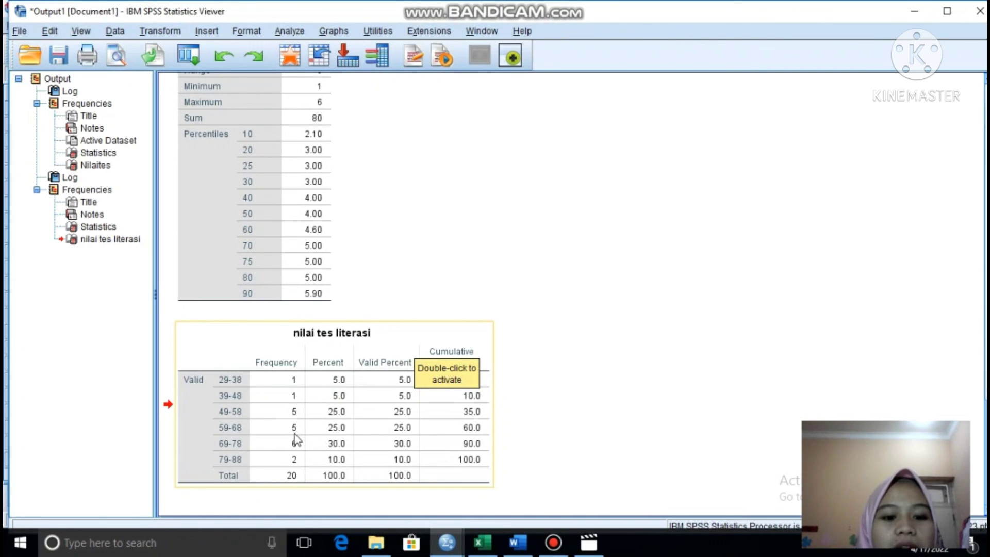
{"action": "left_click", "coordinate": [604, 375]}
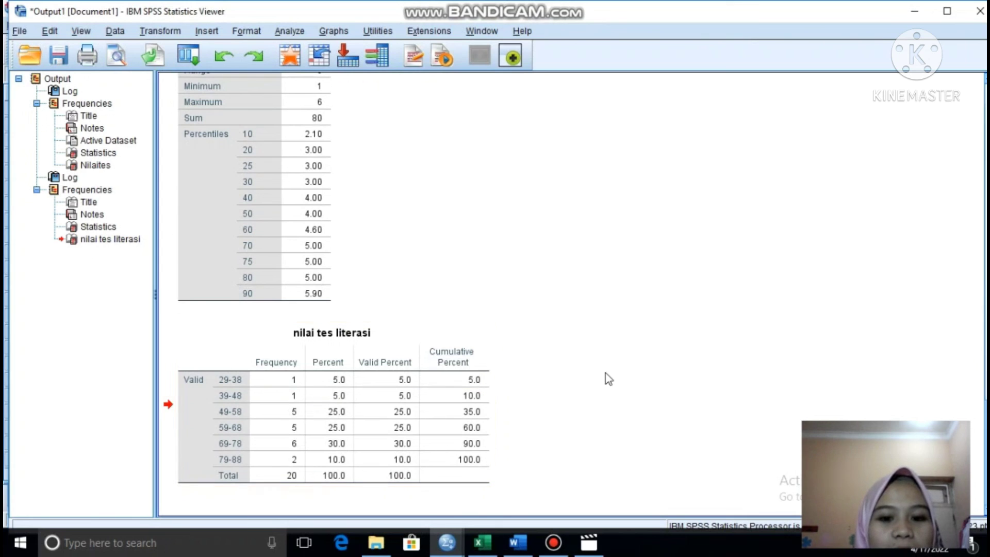
{"action": "left_click", "coordinate": [609, 376]}
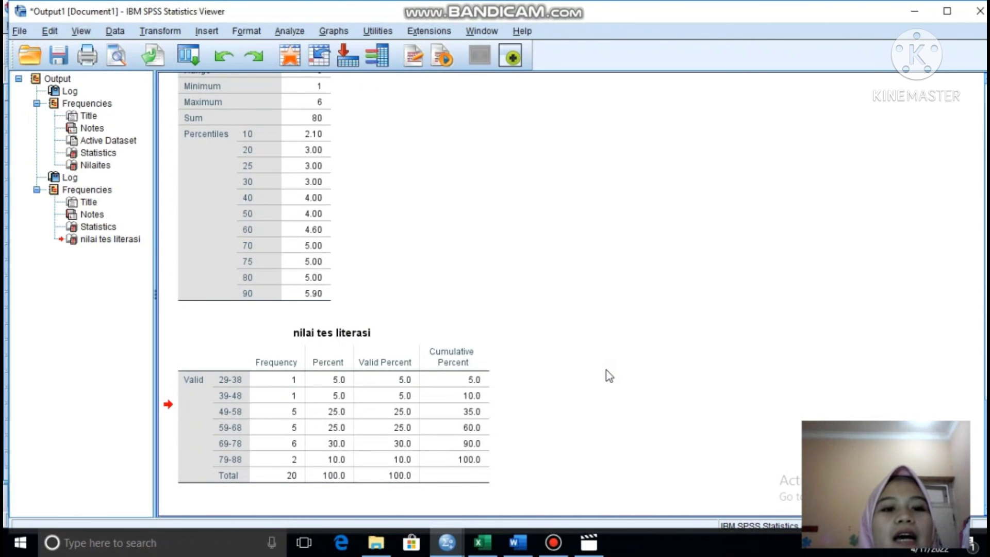